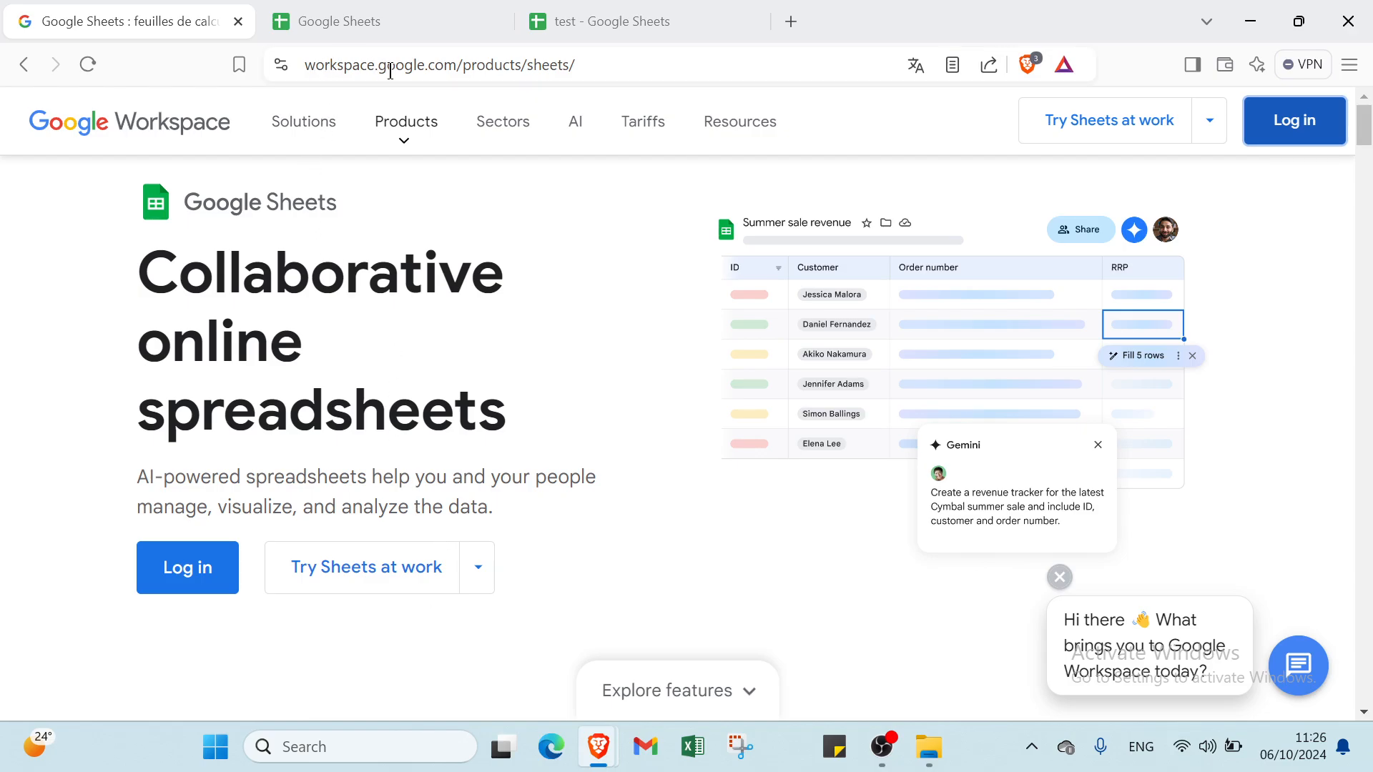
Step: Create a spreadsheet from the To-do list template in the Personal section of the template gallery
scroll(451, 383, "down", 15)
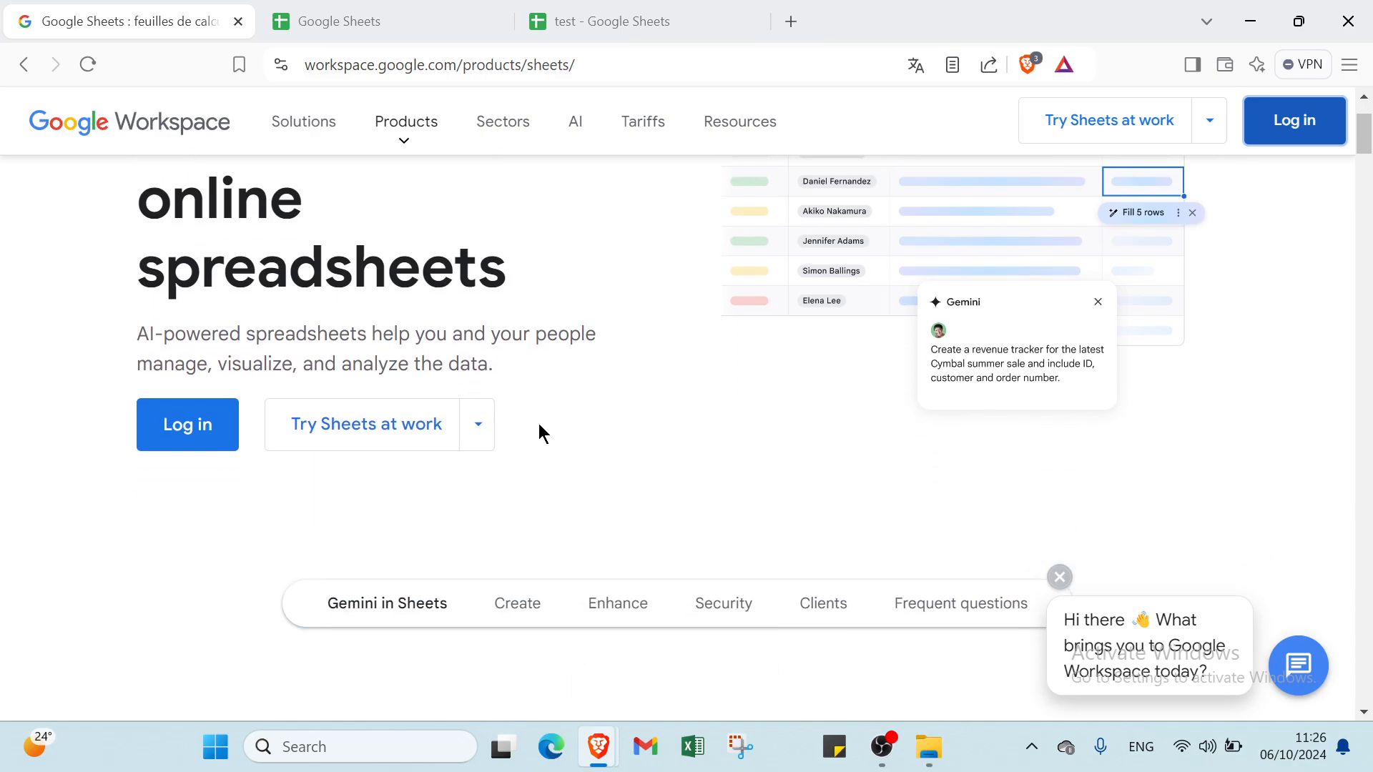
scroll(771, 335, "up", 15)
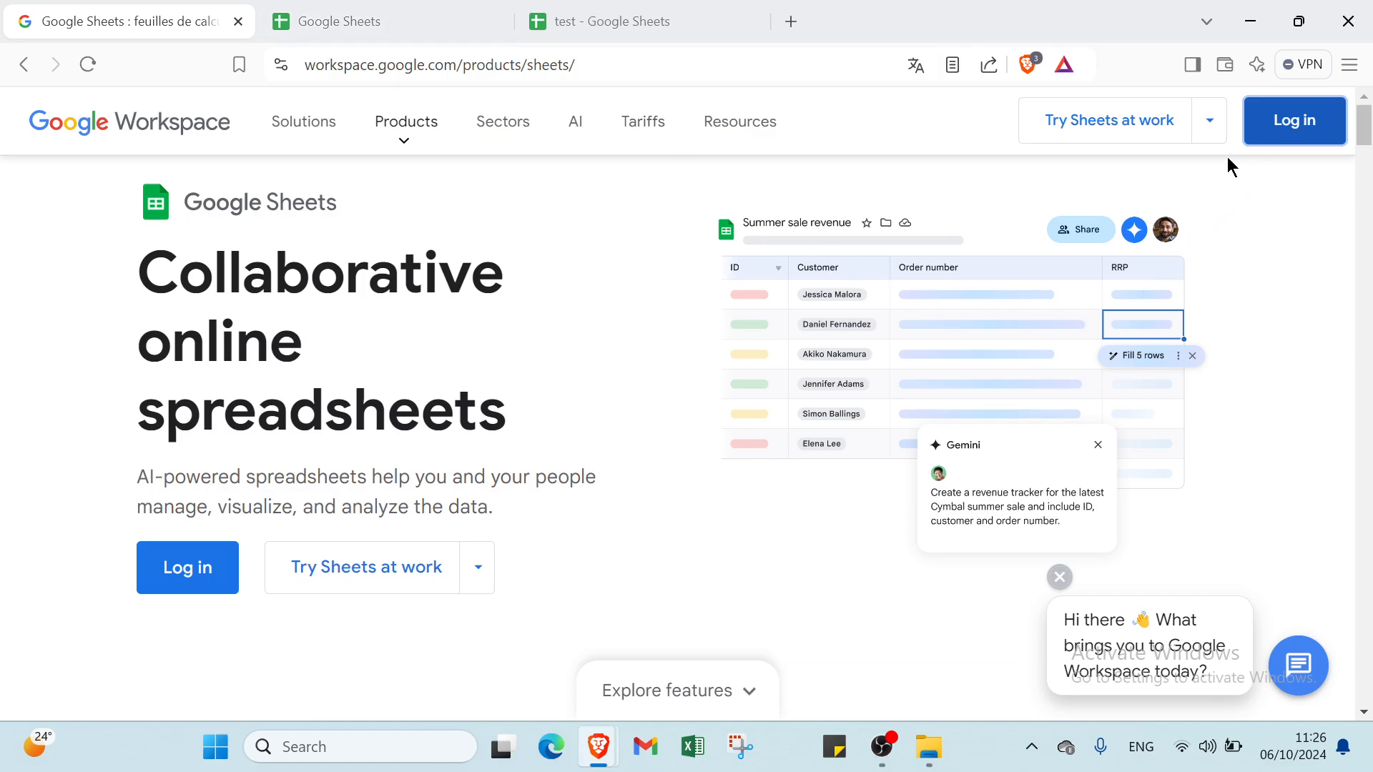
left_click(400, 18)
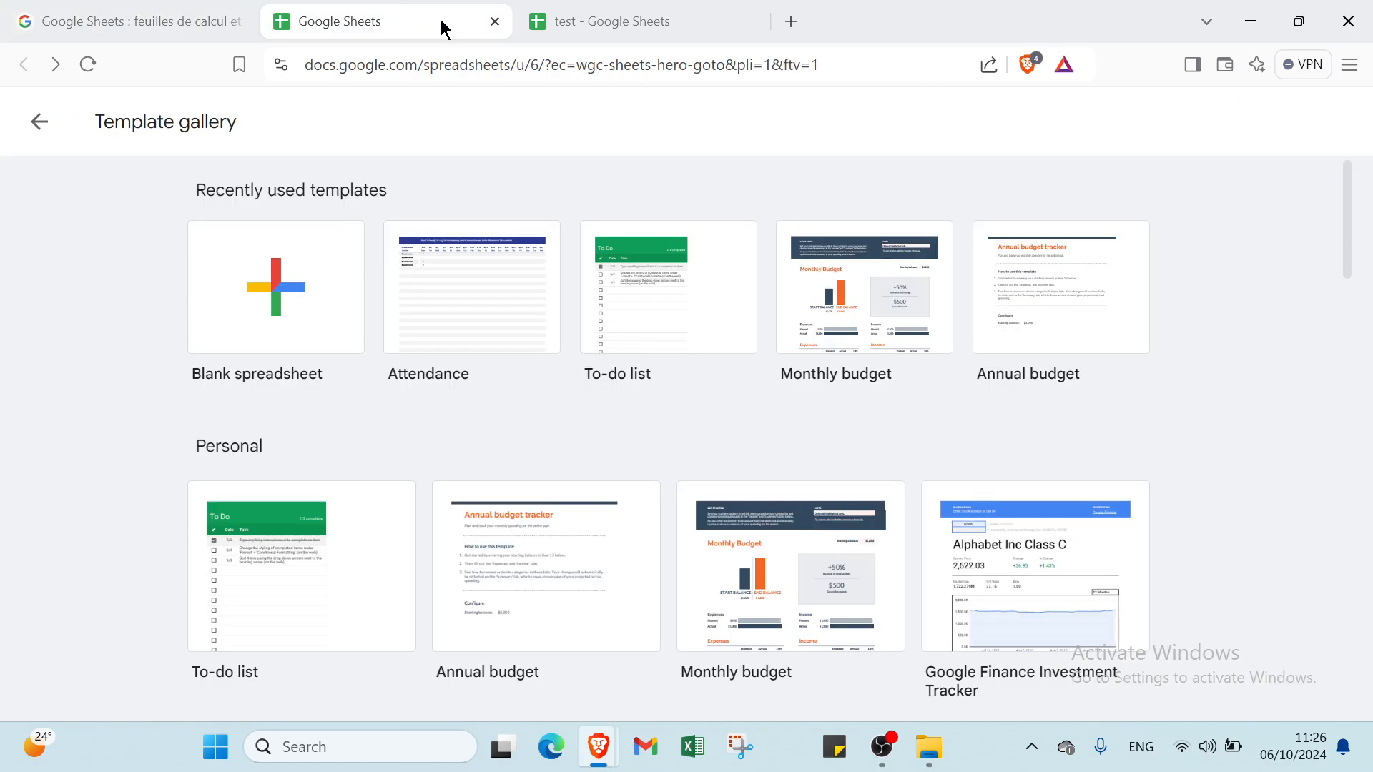
left_click(204, 21)
left_click(297, 29)
left_click(363, 586)
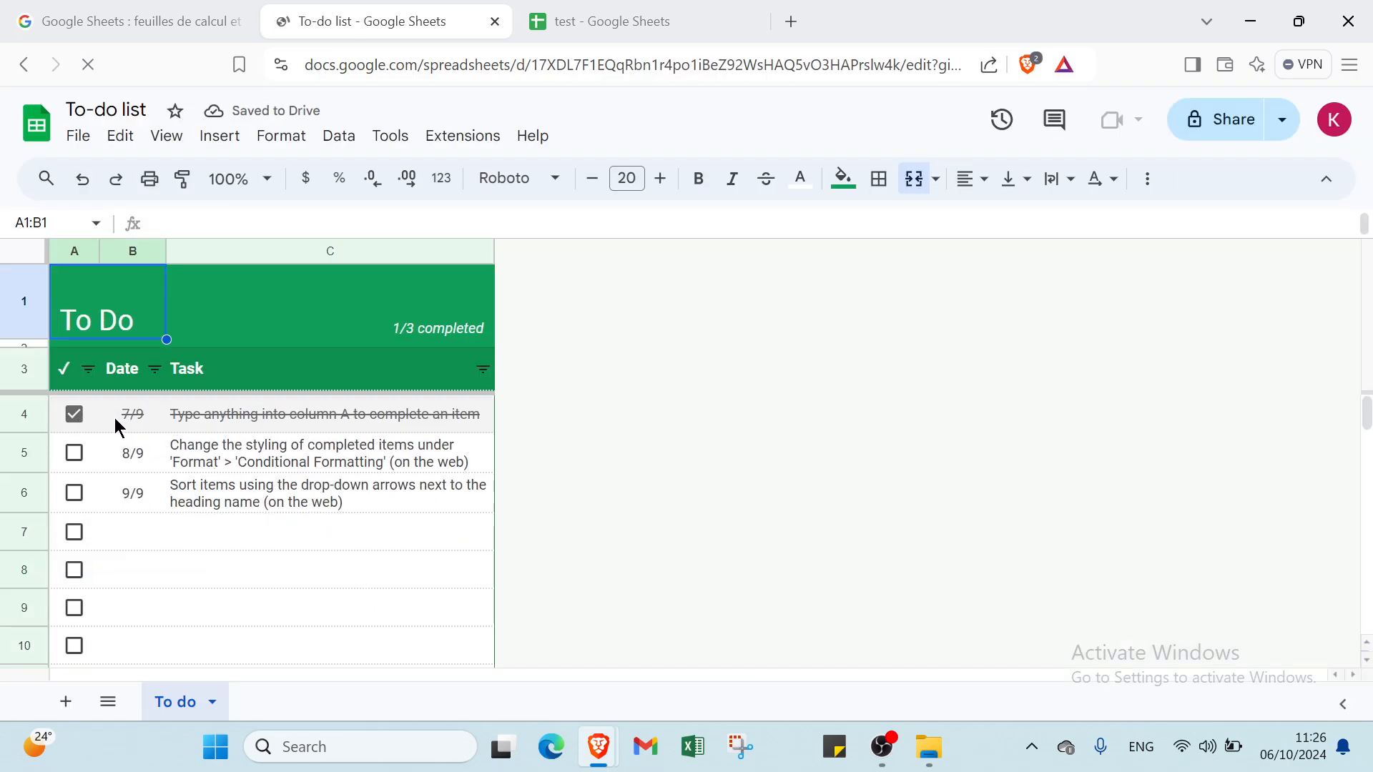
Step: Clear the sample entries and their checkboxes from rows 4 to 6 of the to-do list
left_click_drag(80, 412, 73, 525)
key("Delete")
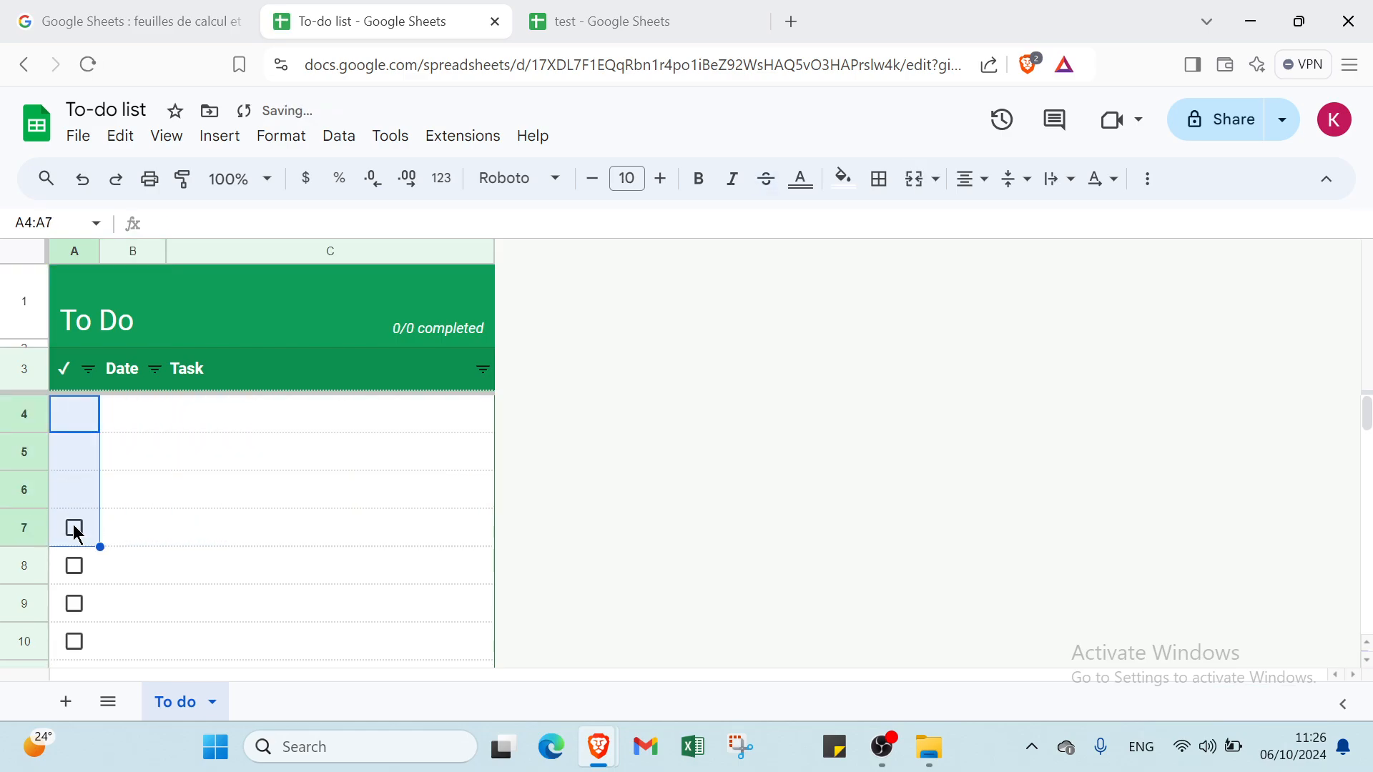
Step: Try out the checkbox in cell A7 by ticking and unticking it
left_click(73, 527)
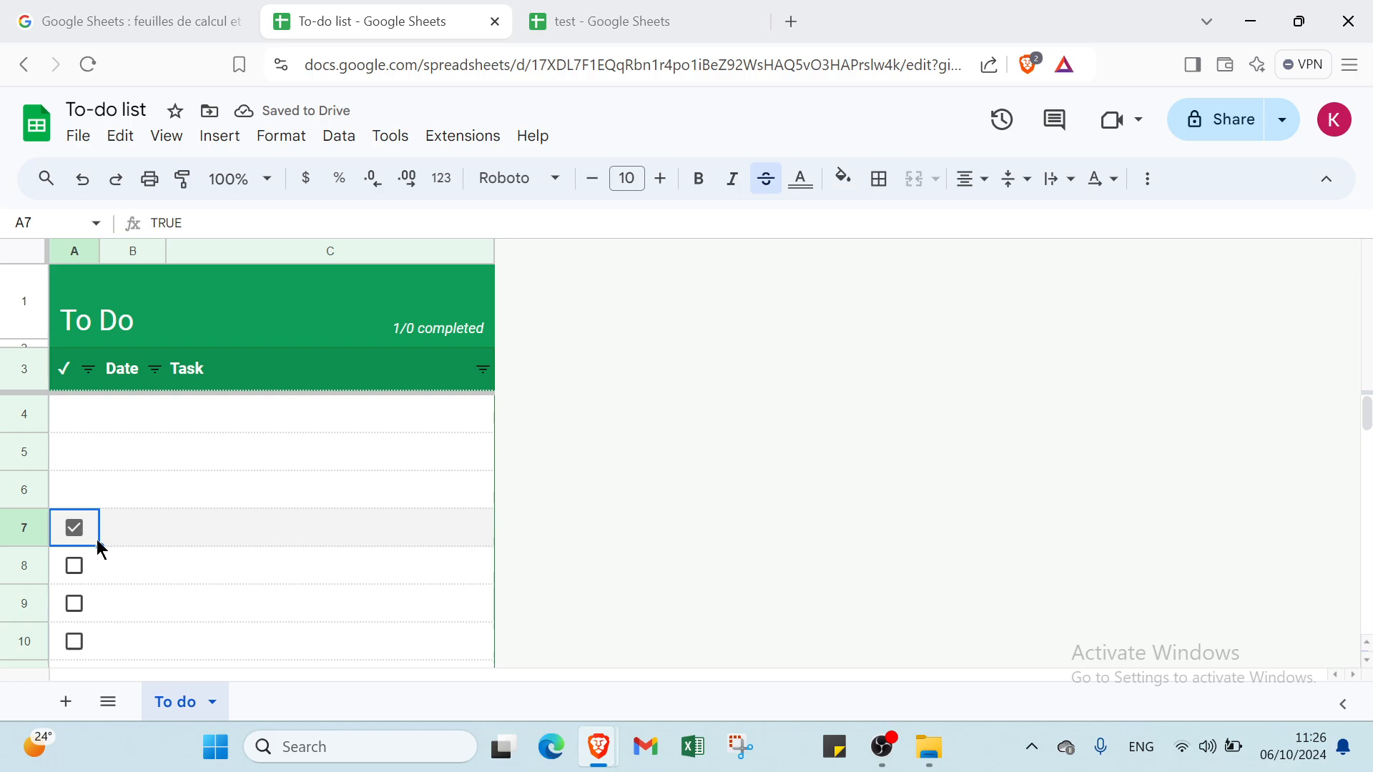
left_click(80, 427)
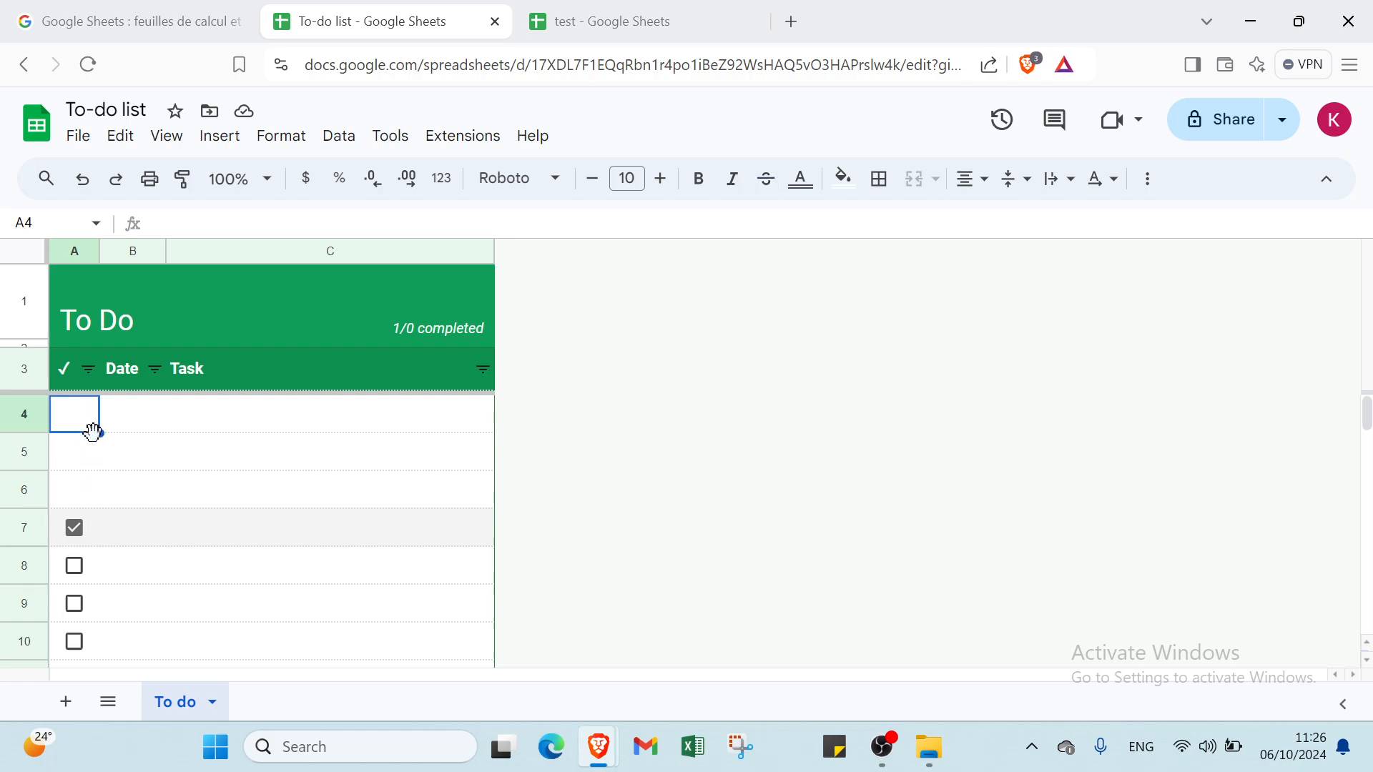
left_click(88, 503)
left_click(80, 529)
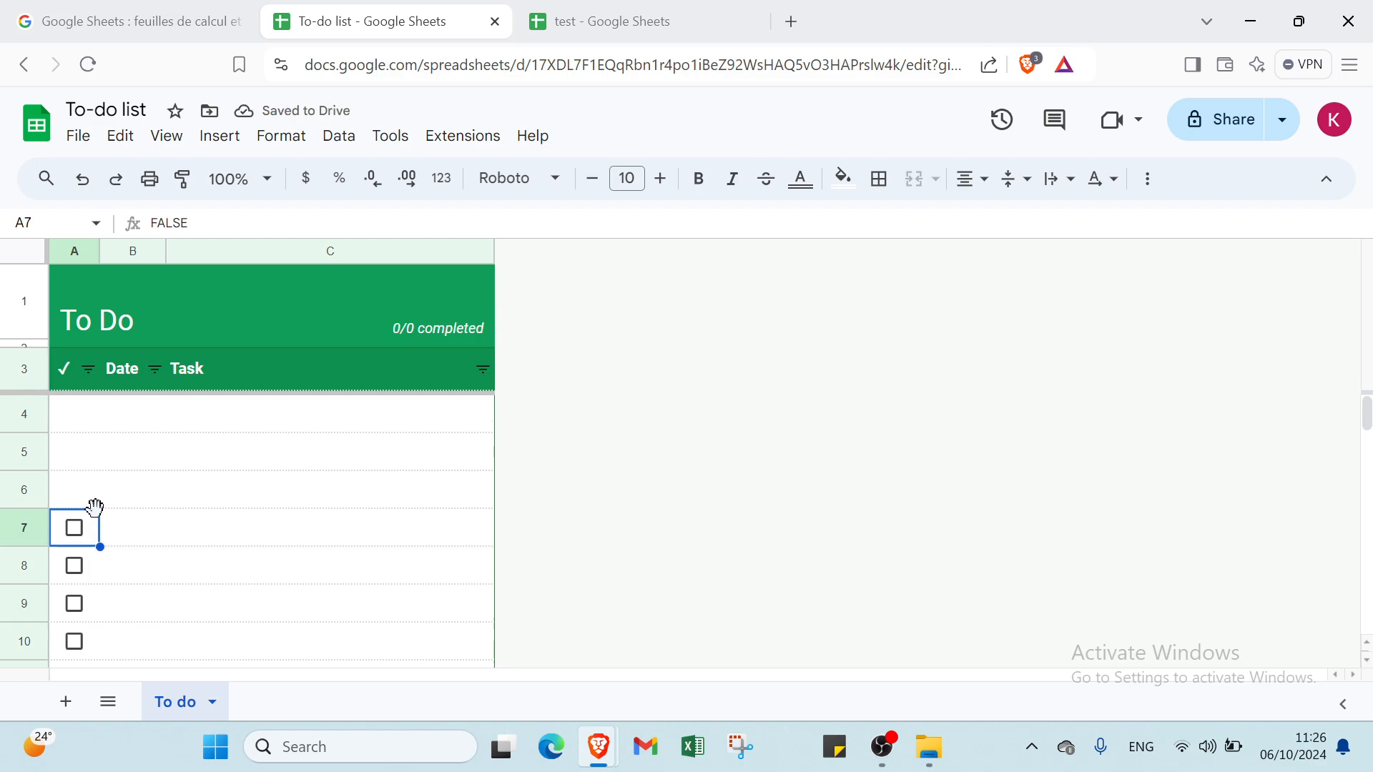
Step: Move the checkbox from A7 to A4 and fill it down through A7
left_click_drag(91, 443, 98, 422)
left_click(86, 459)
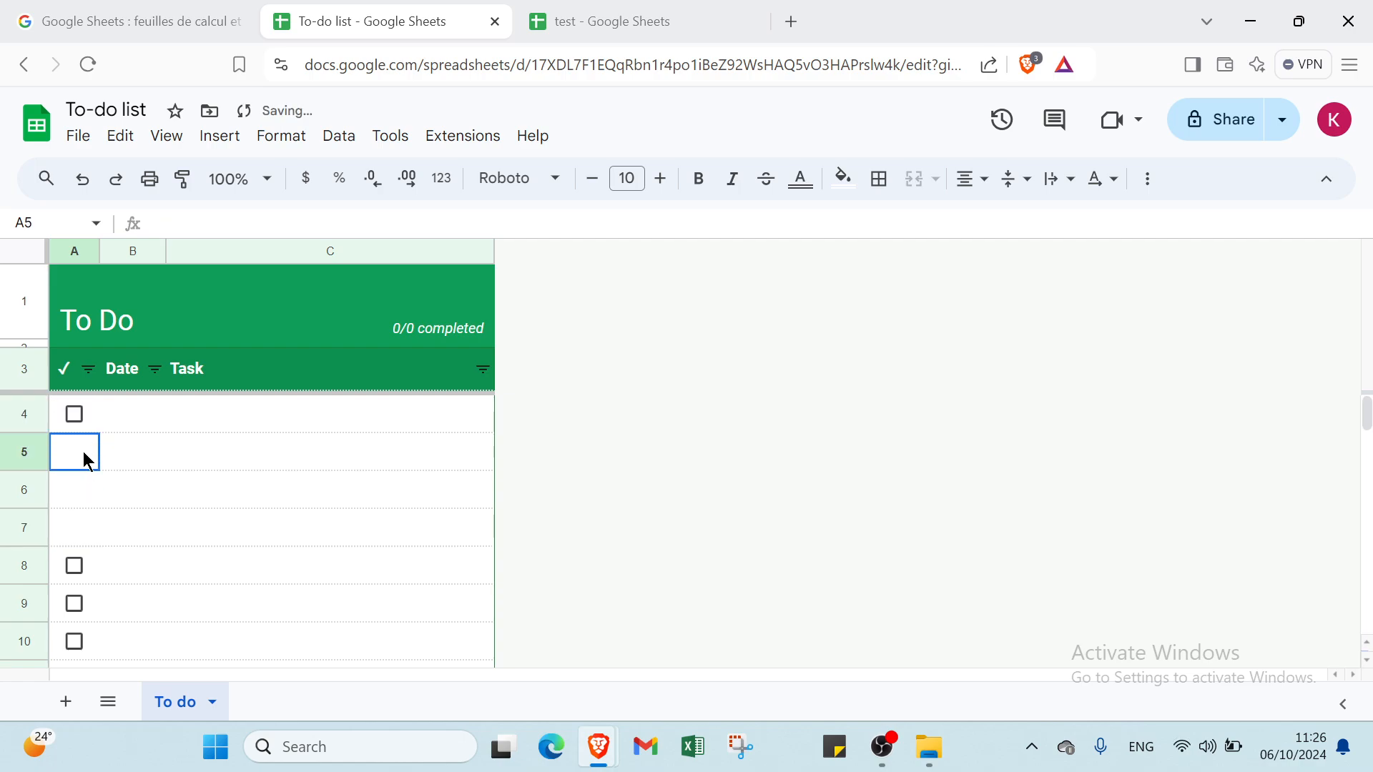
left_click(95, 418)
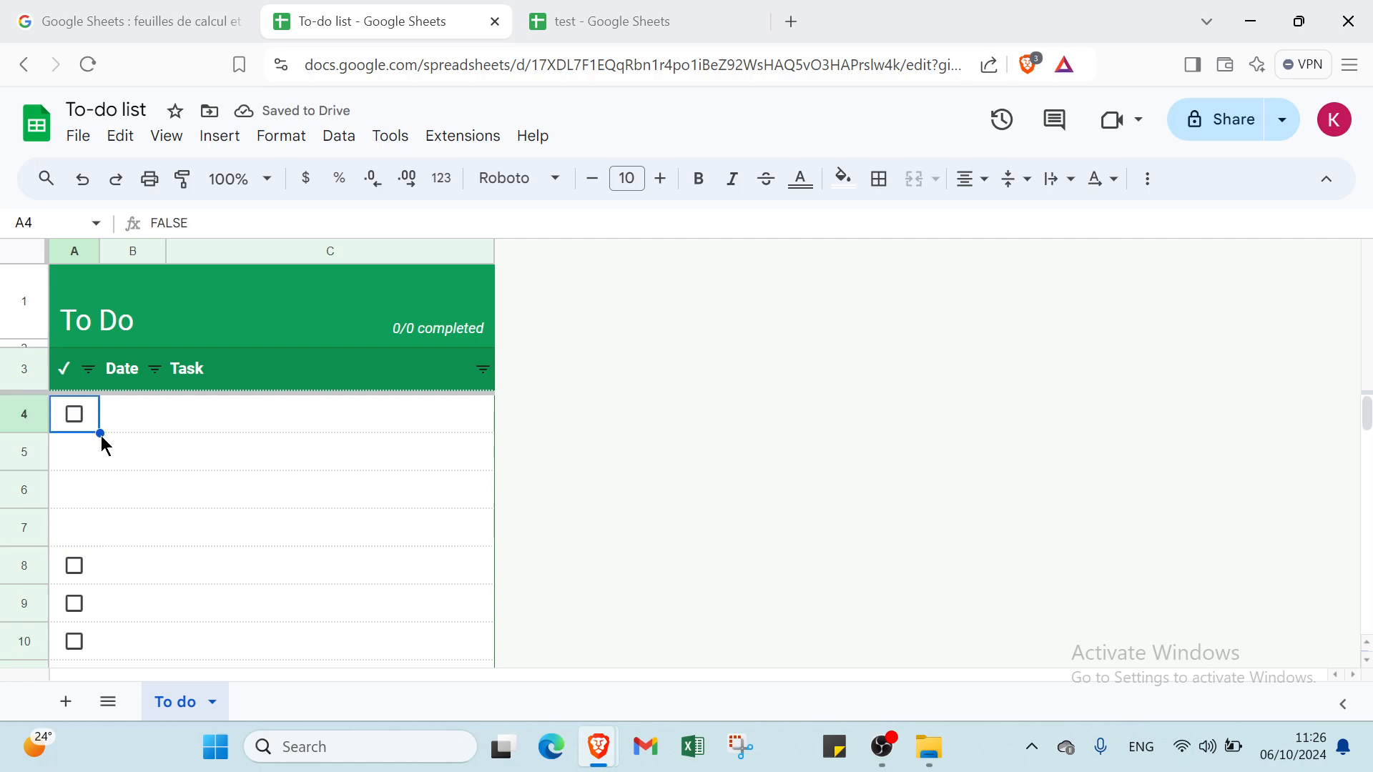
left_click_drag(102, 433, 88, 525)
Step: Enter a long placeholder string of repeated letter h in B4 and in the task cells C5, C6 and C7
left_click(143, 427)
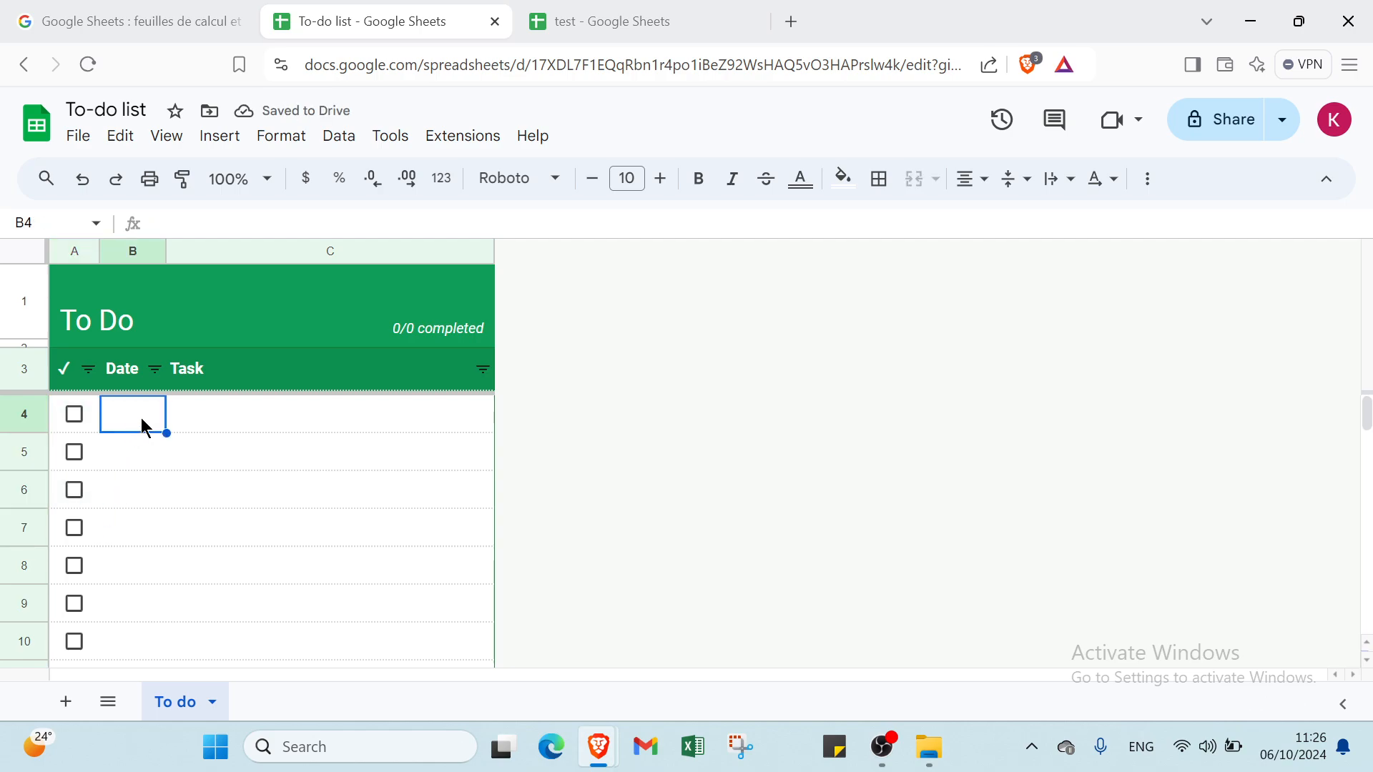
double_click(143, 428)
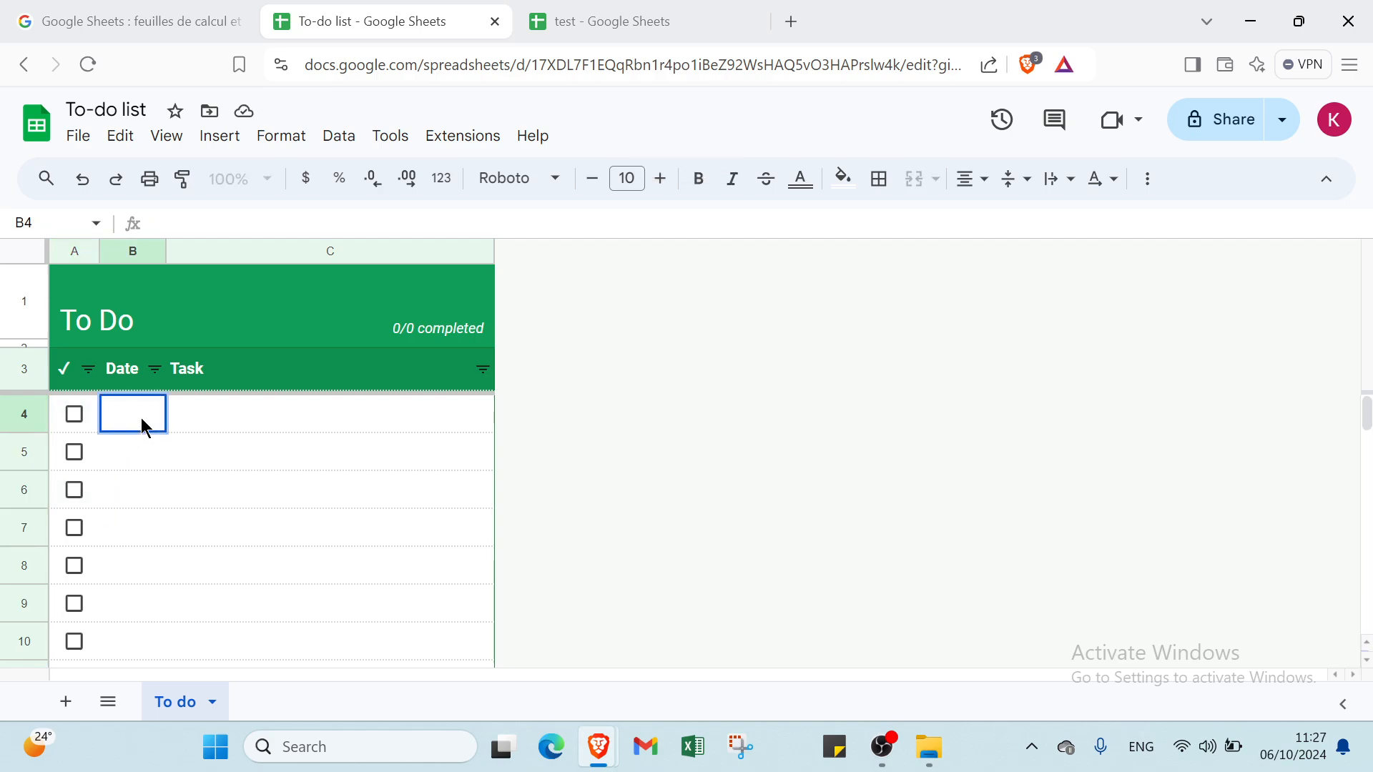
type("hhhhhhhhhhhhhhhhhhhhhhhhhhhhhhhhhhhhhh")
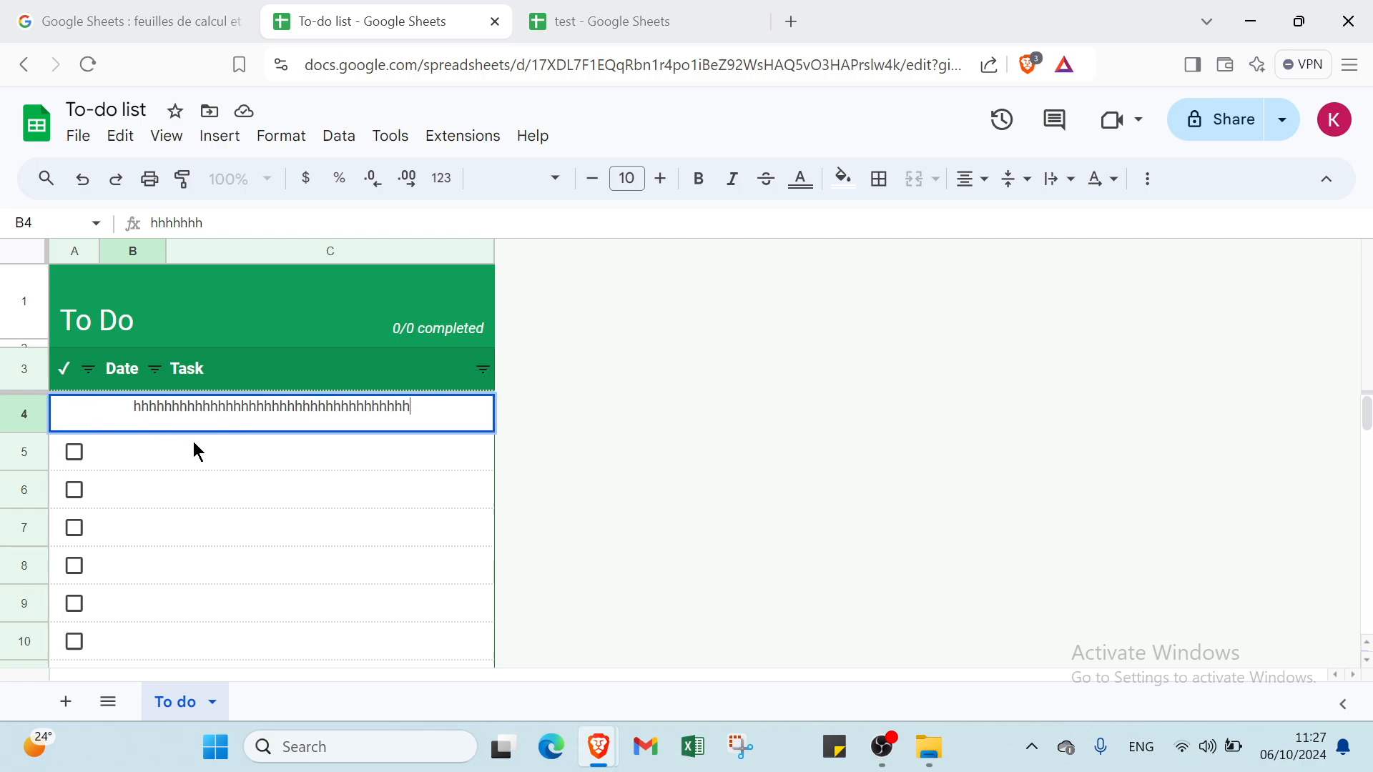
left_click(194, 441)
type("h")
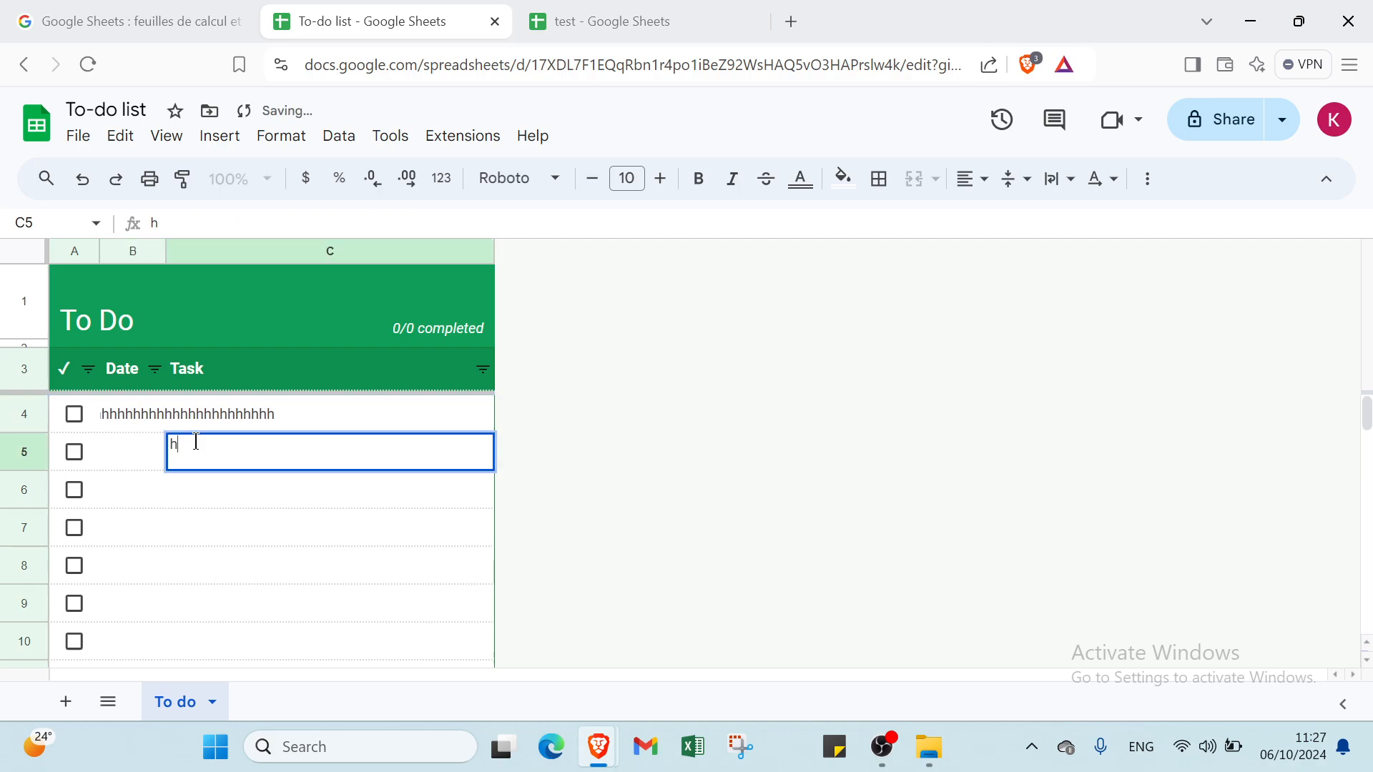
type("hhhhhhhhhhhhhhhhhhhhhhhhhhhhhhhhhhhhhhhh")
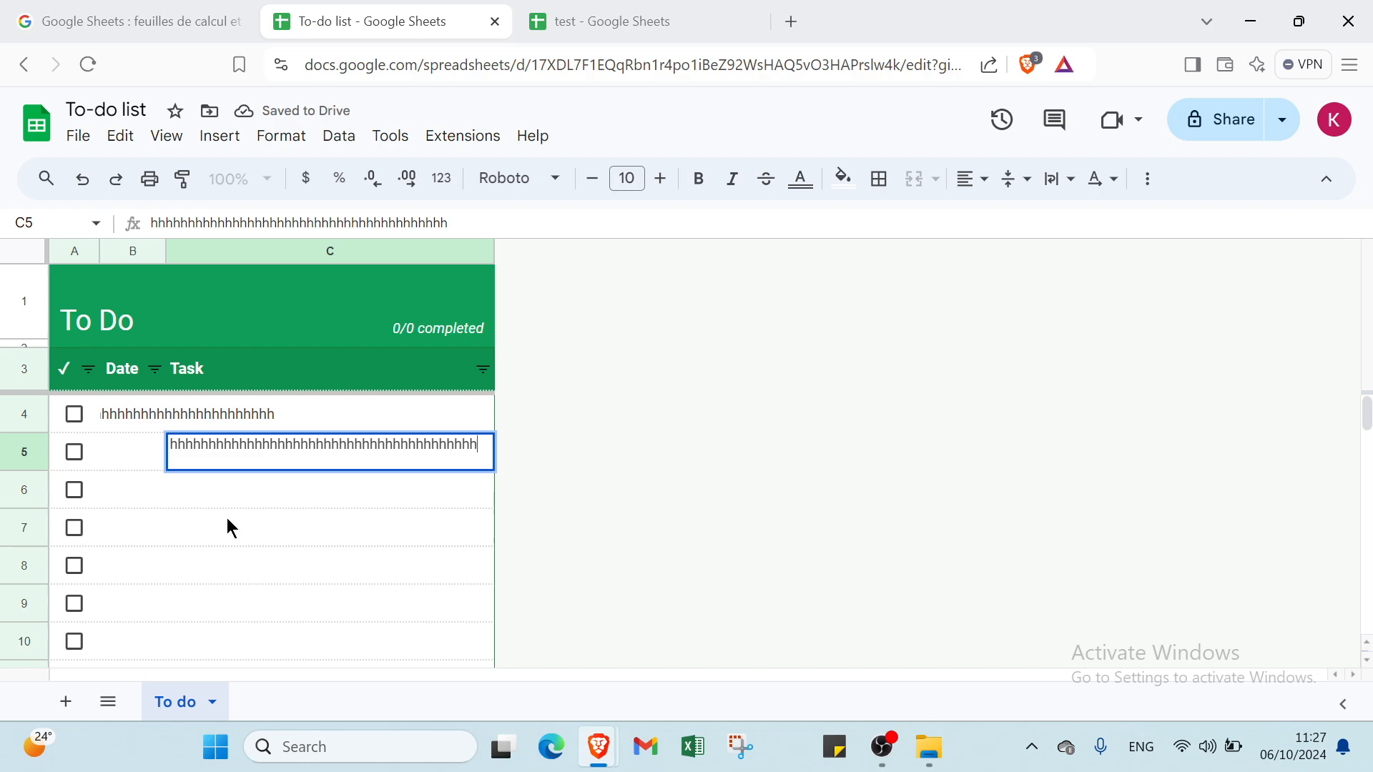
left_click(216, 496)
type("hhhhhhhhhhhhhhhhhhhhhhhhhhhhhhhhhhhhhhhhhh")
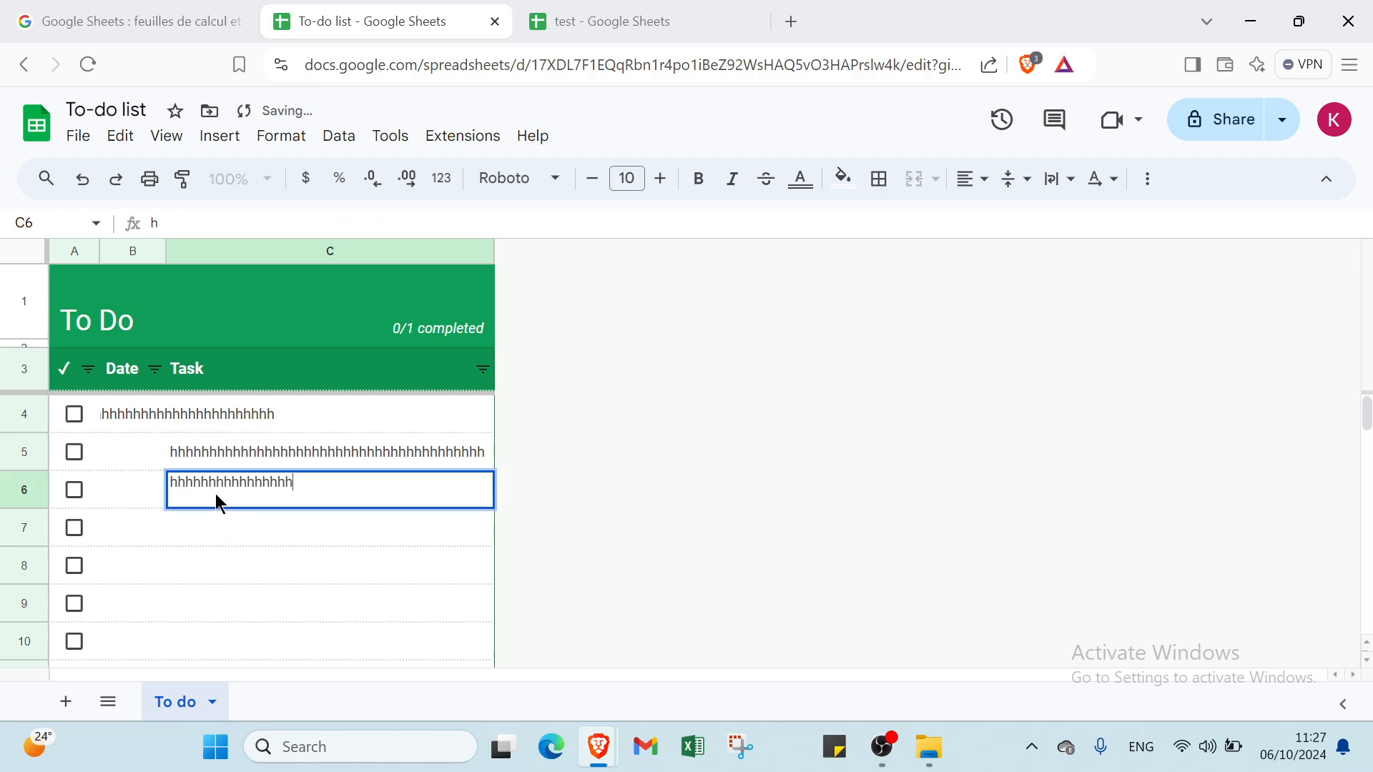
key("Return")
type("hhhhhhhhhhhhhhhhhhhhhhhh")
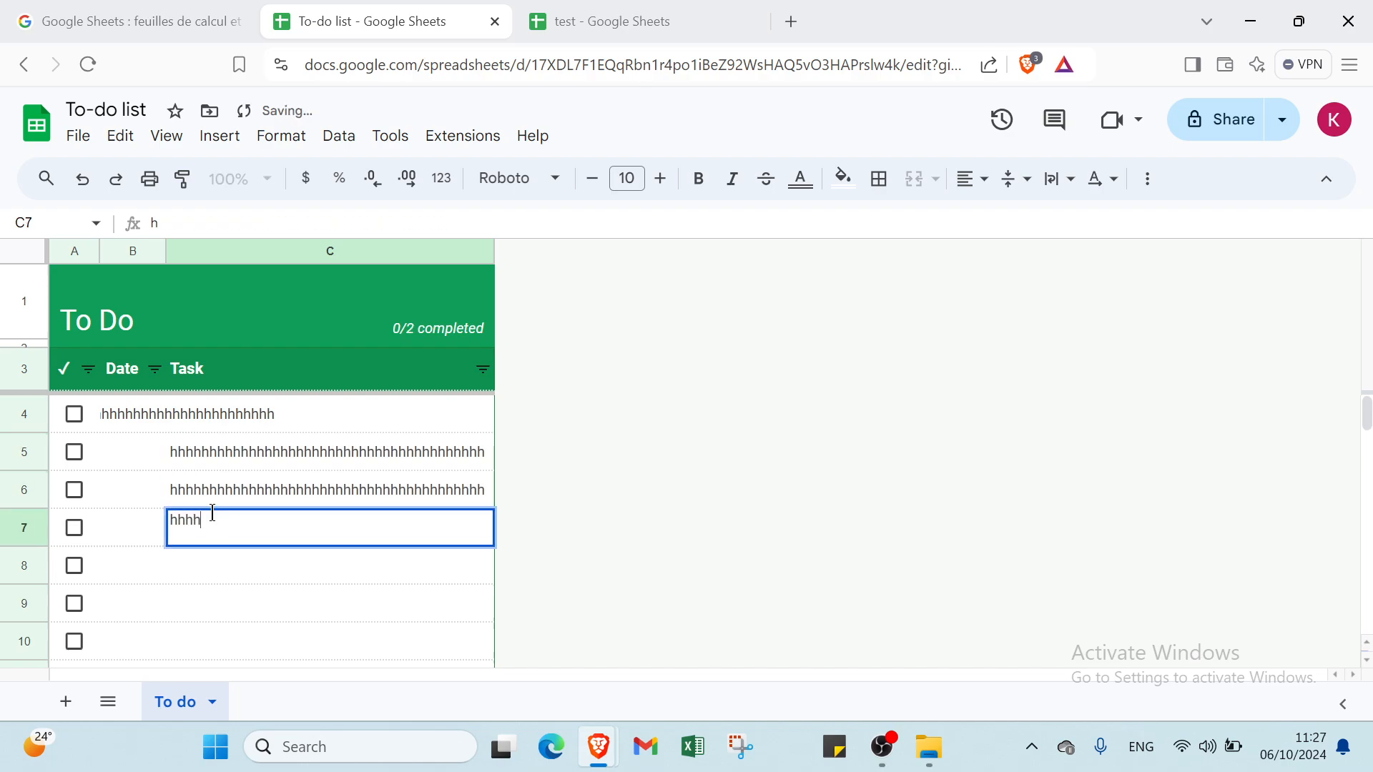
Step: Mark rows 4 to 8 of the to-do list as completed by ticking their checkboxes
left_click(80, 426)
left_click(74, 420)
left_click(75, 455)
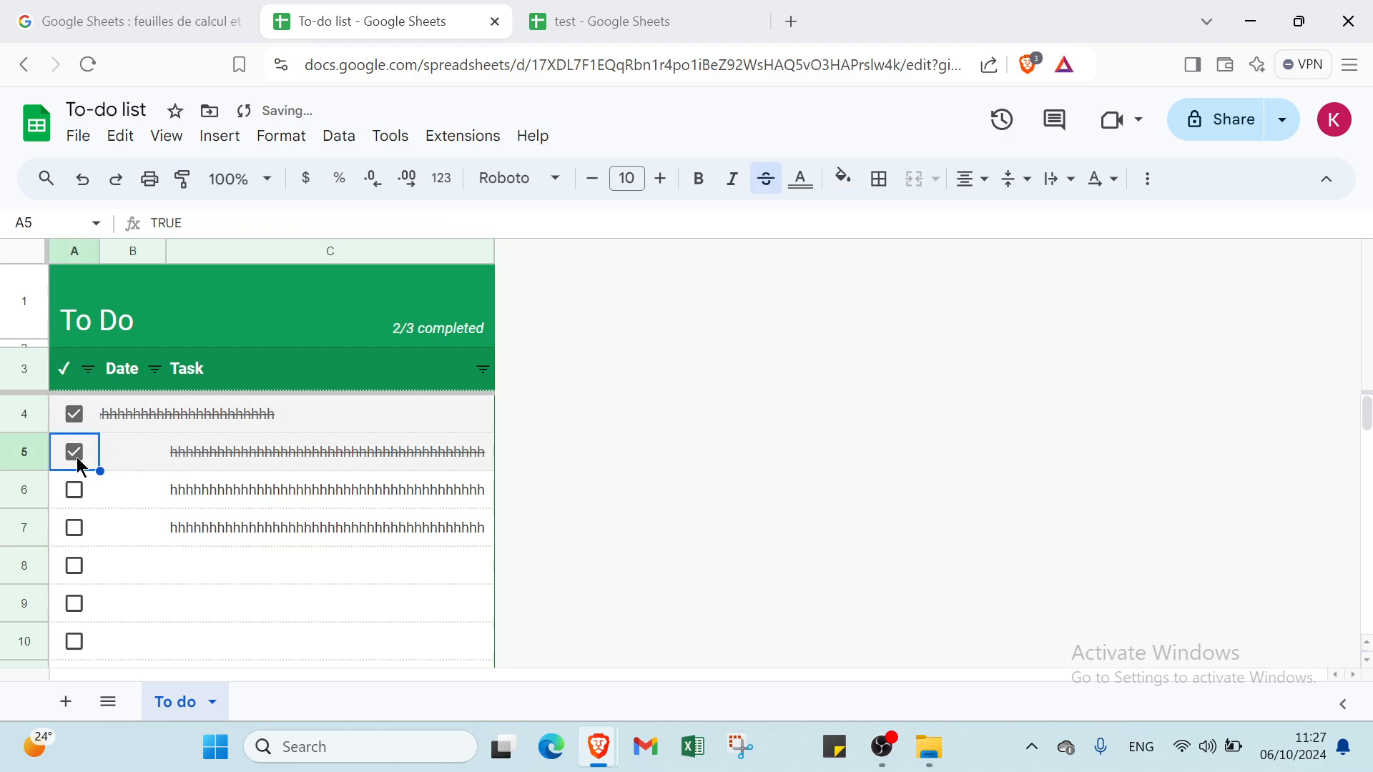
left_click(74, 492)
left_click(80, 529)
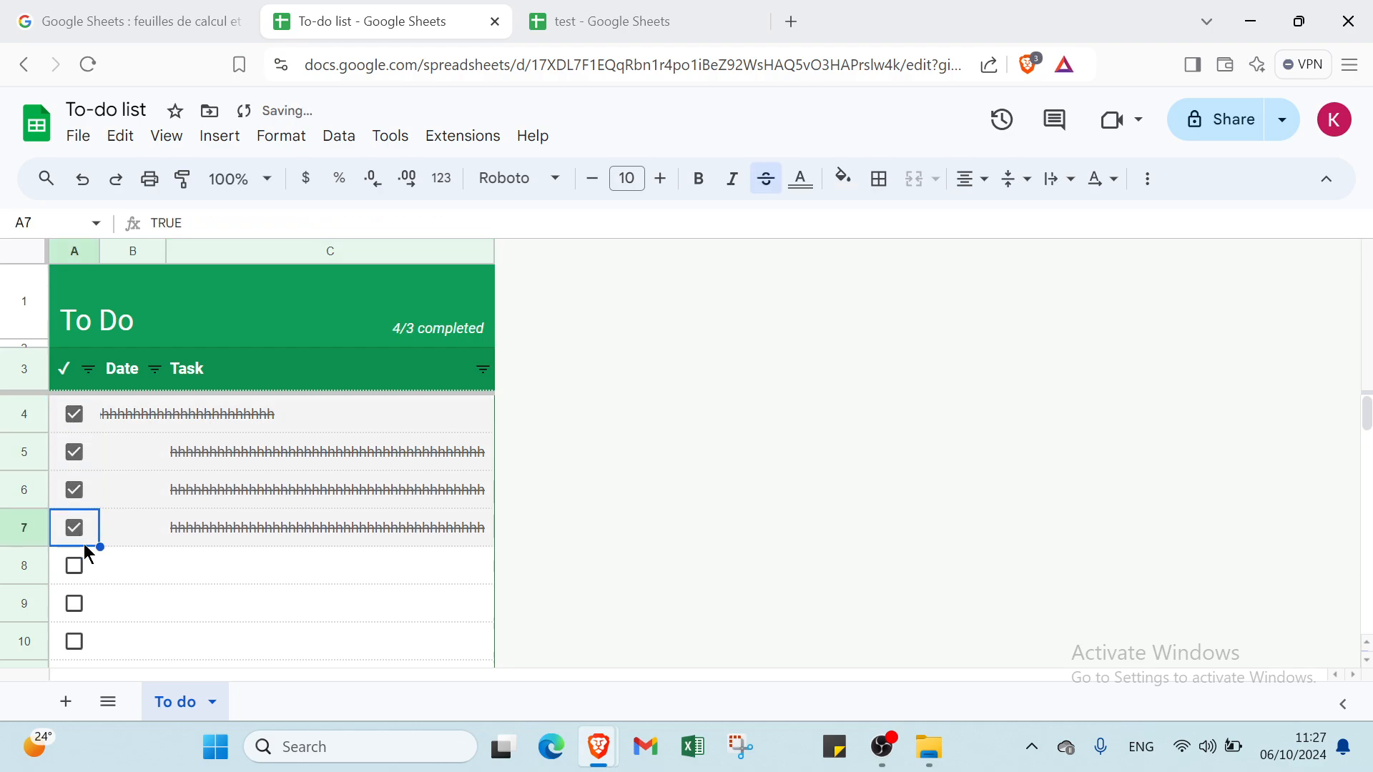
left_click(79, 565)
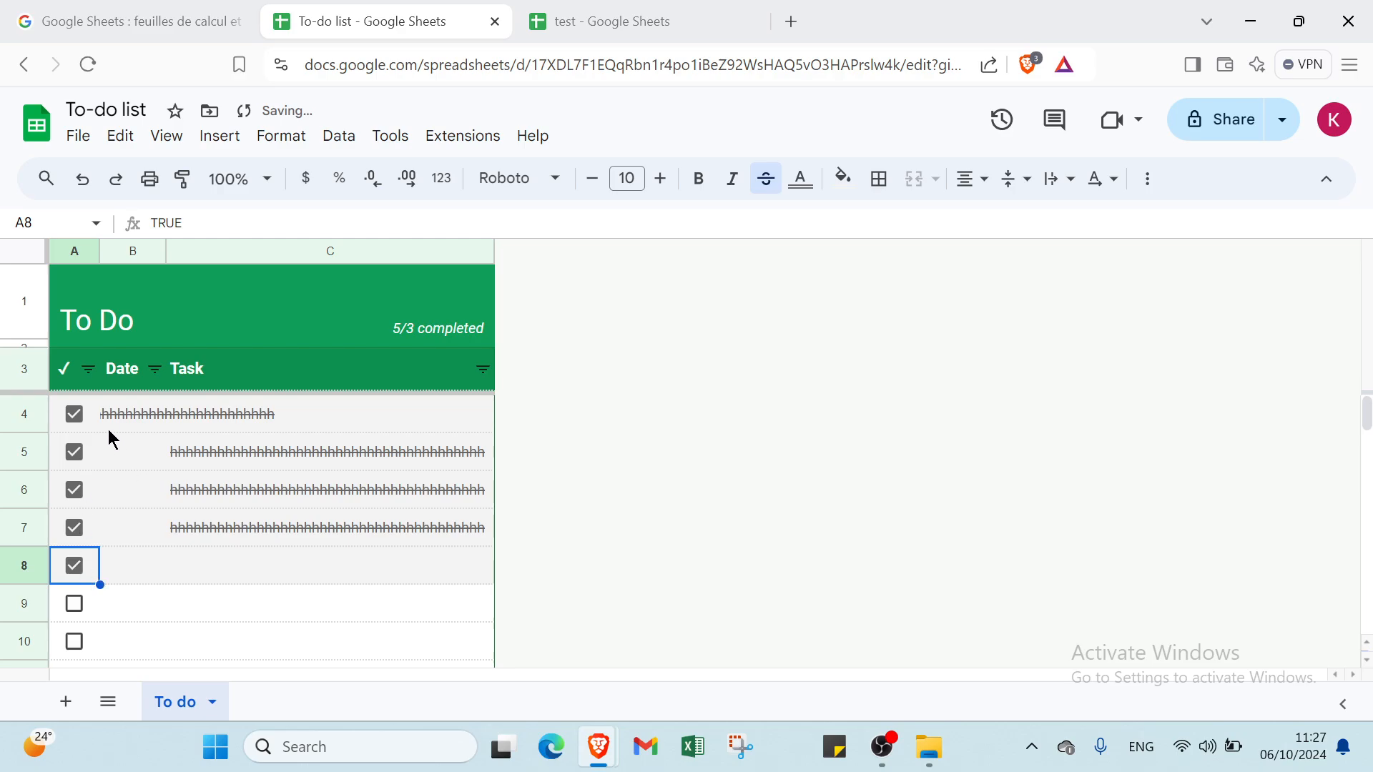
Step: Return to the template gallery and look through its personal, work, project management and education templates
left_click(25, 67)
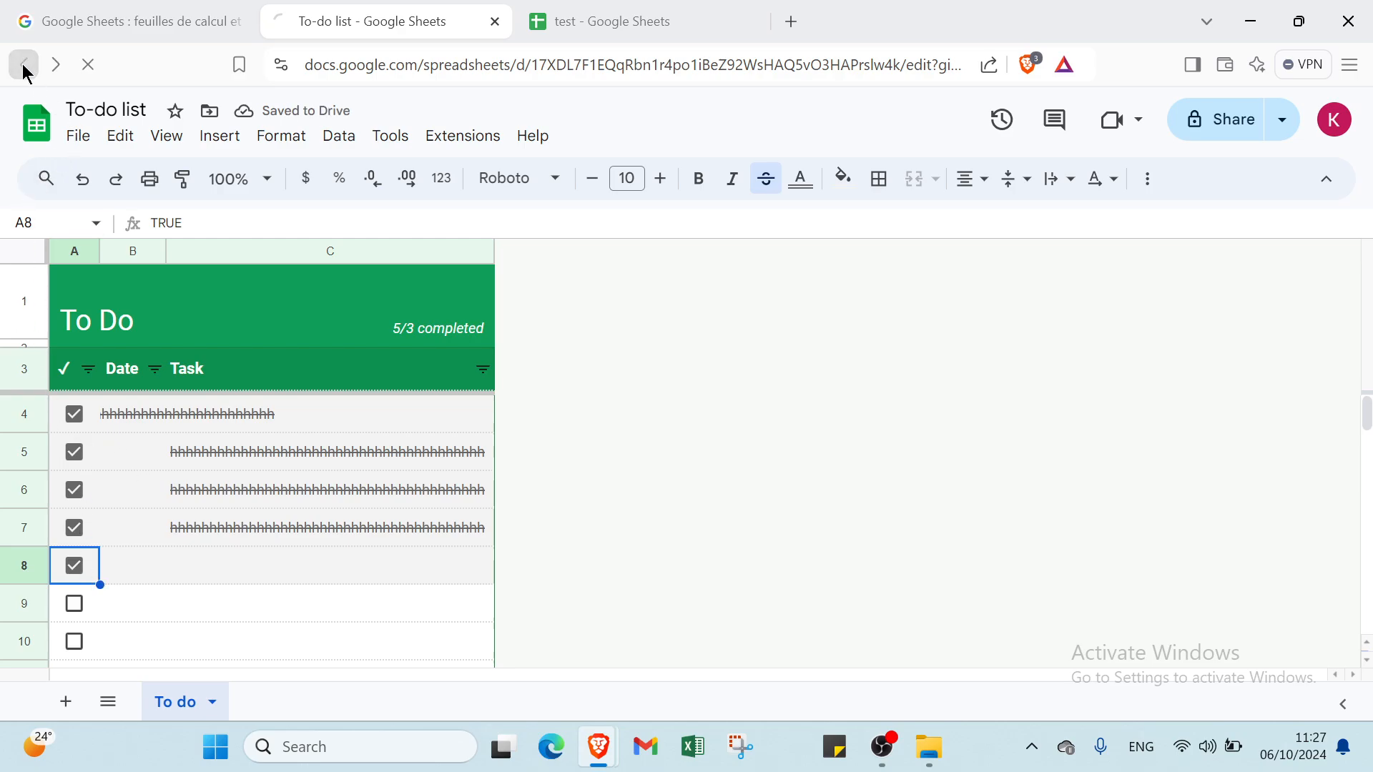
scroll(500, 401, "down", 1)
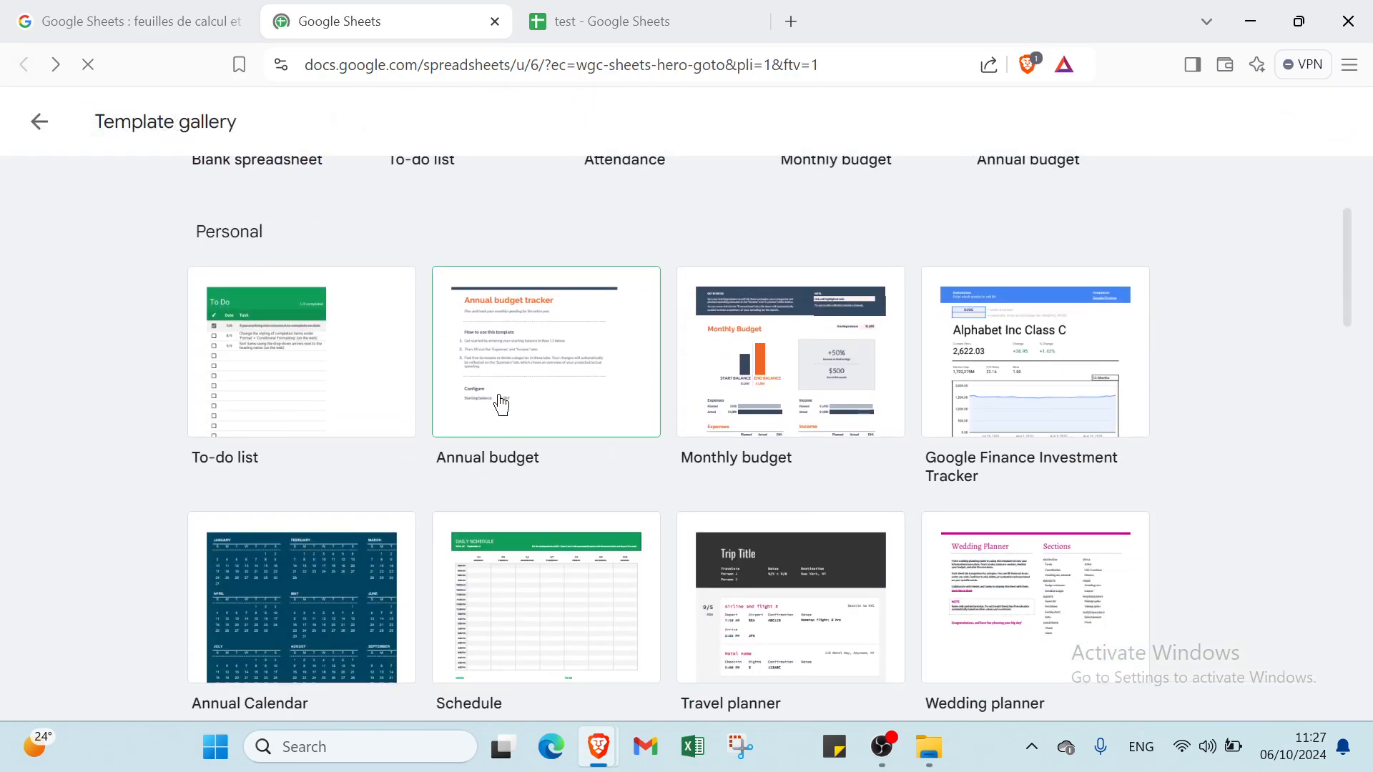
scroll(267, 364, "down", 2)
scroll(239, 429, "down", 8)
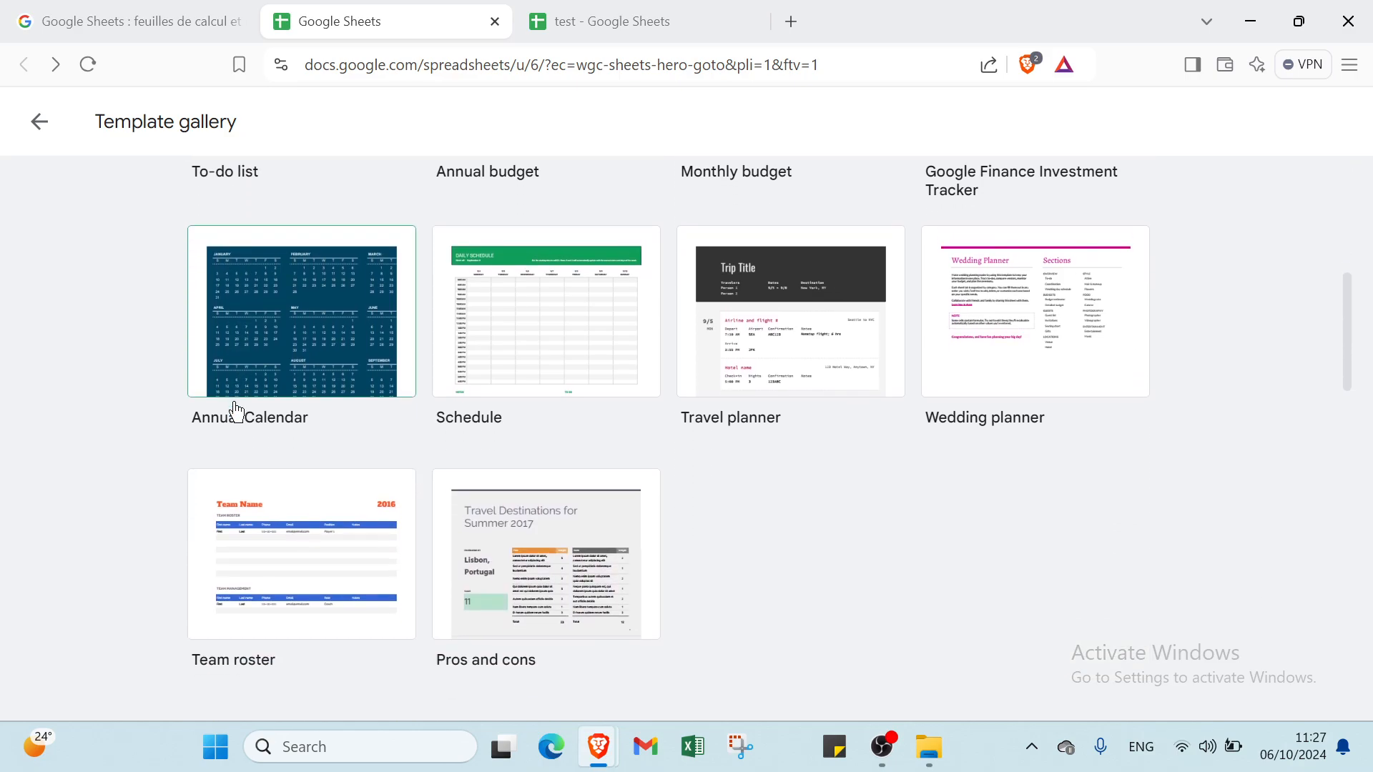
scroll(229, 465, "down", 5)
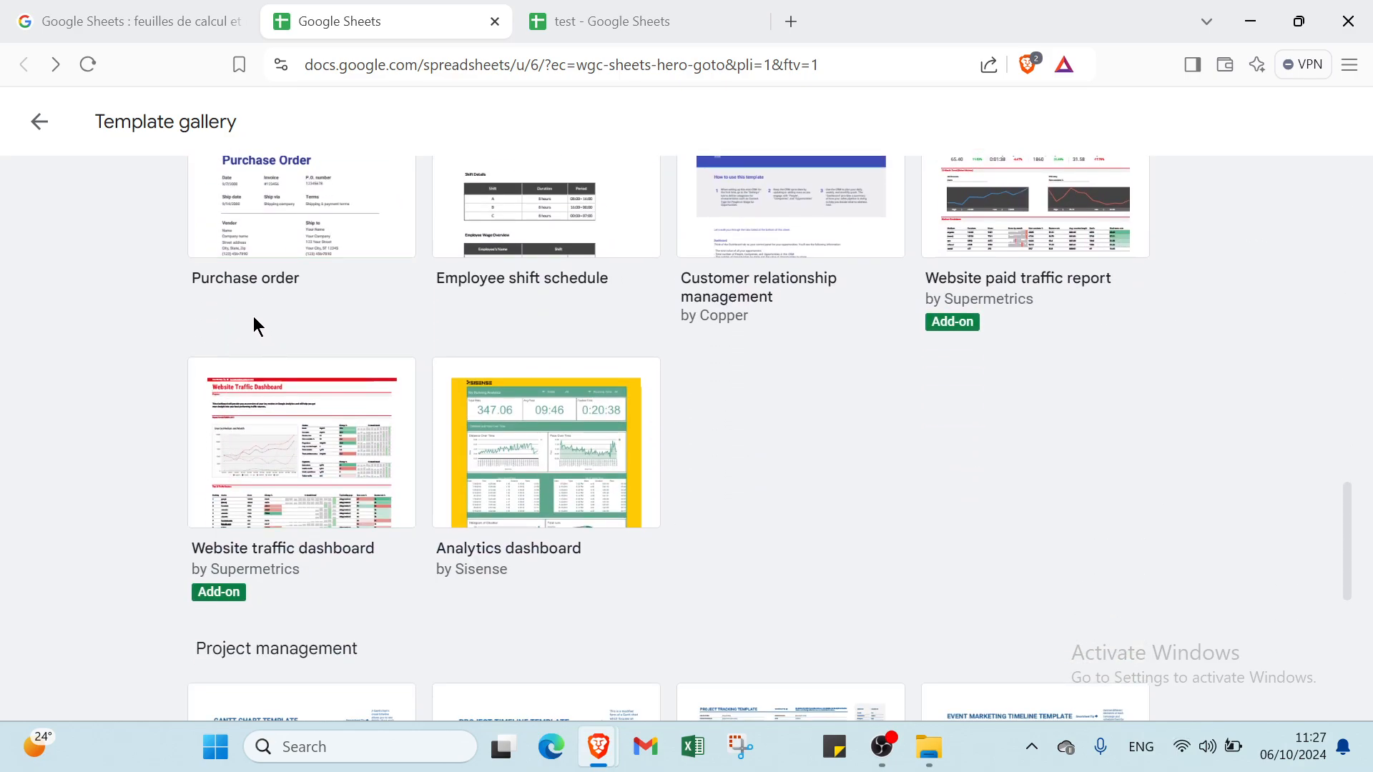
scroll(279, 451, "down", 4)
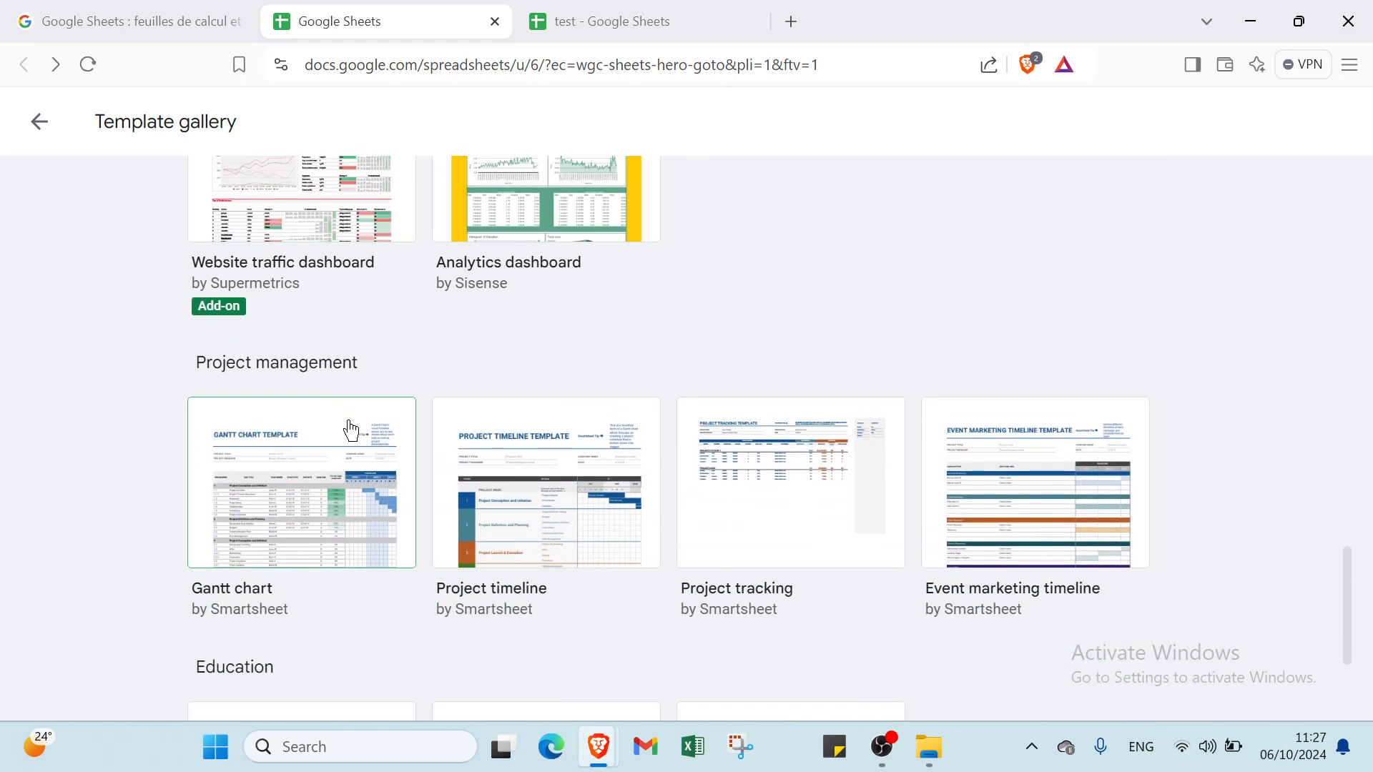
scroll(343, 436, "down", 3)
scroll(286, 450, "down", 1)
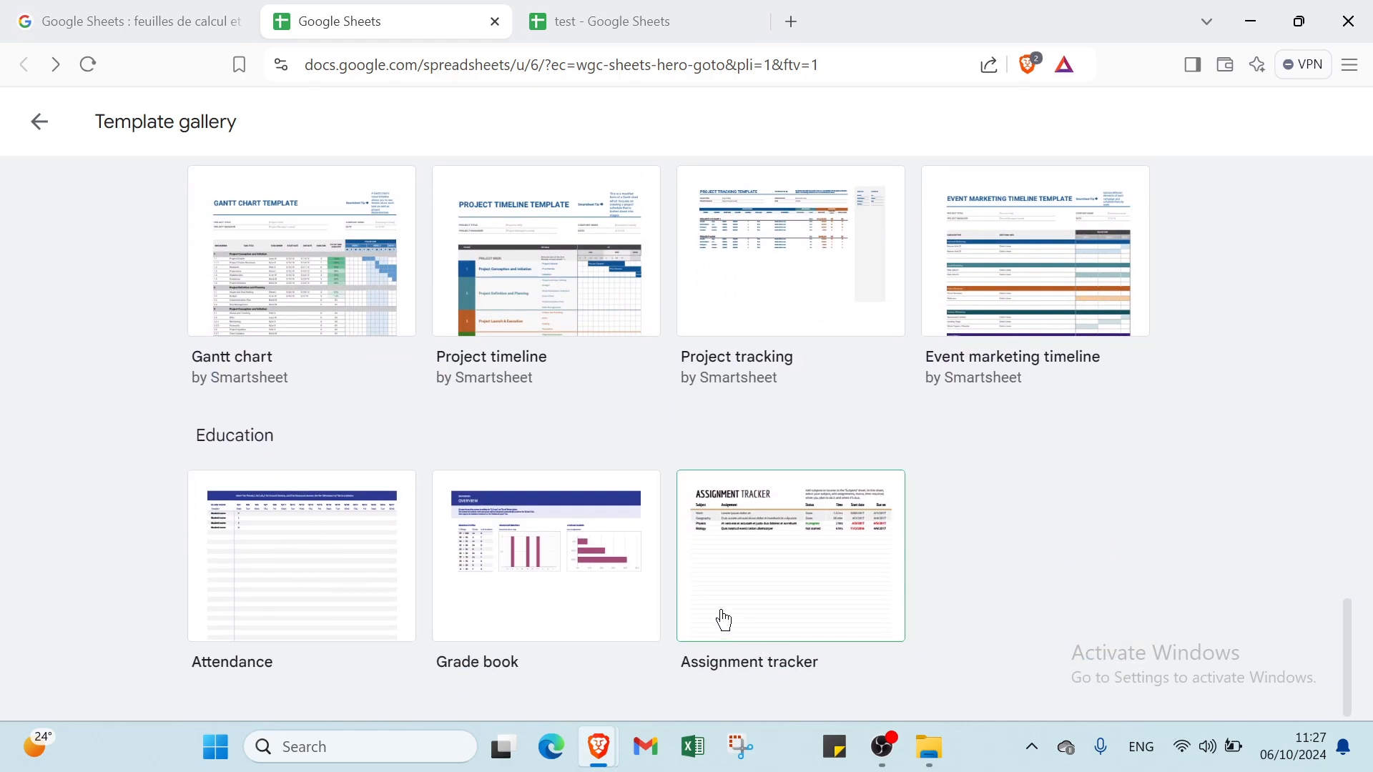
scroll(717, 616, "up", 15)
scroll(665, 572, "up", 10)
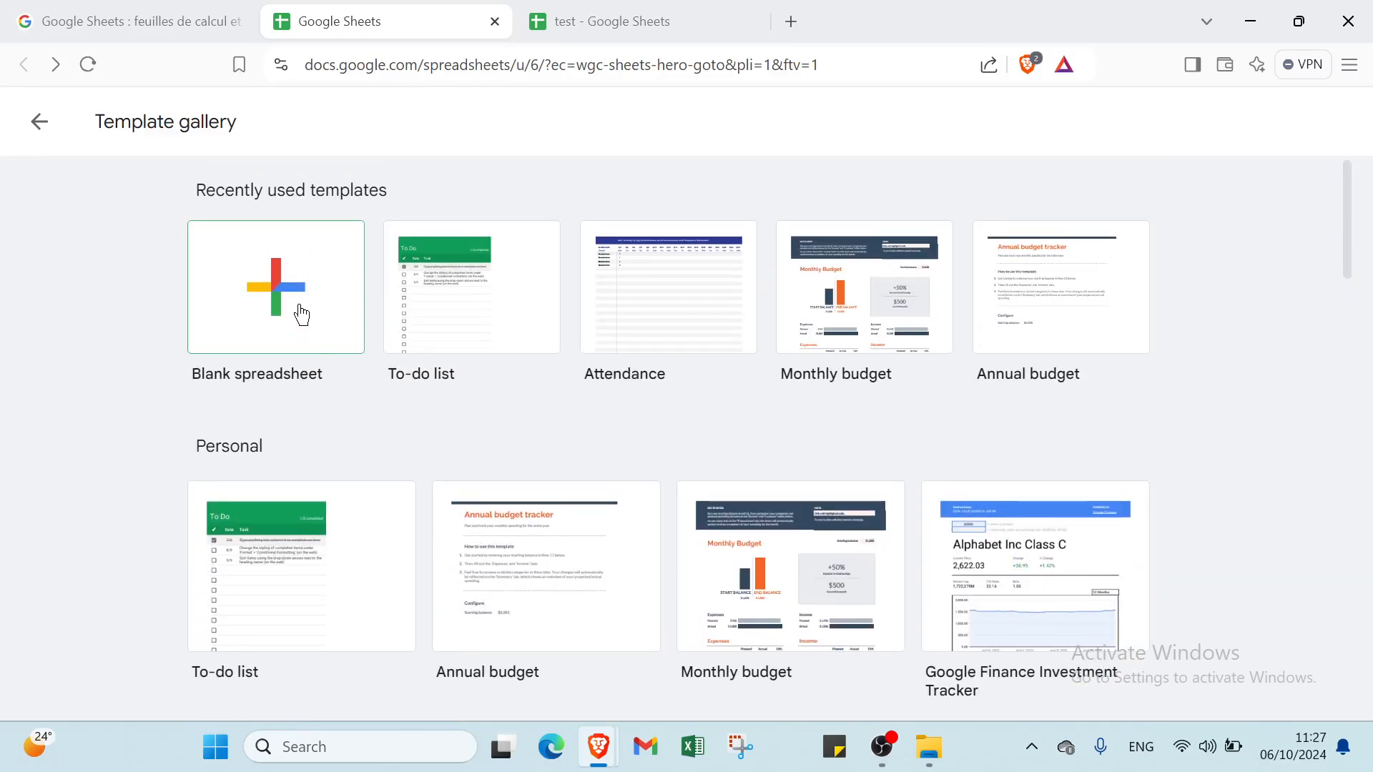
Step: Switch to the open spreadsheet named test
left_click(570, 32)
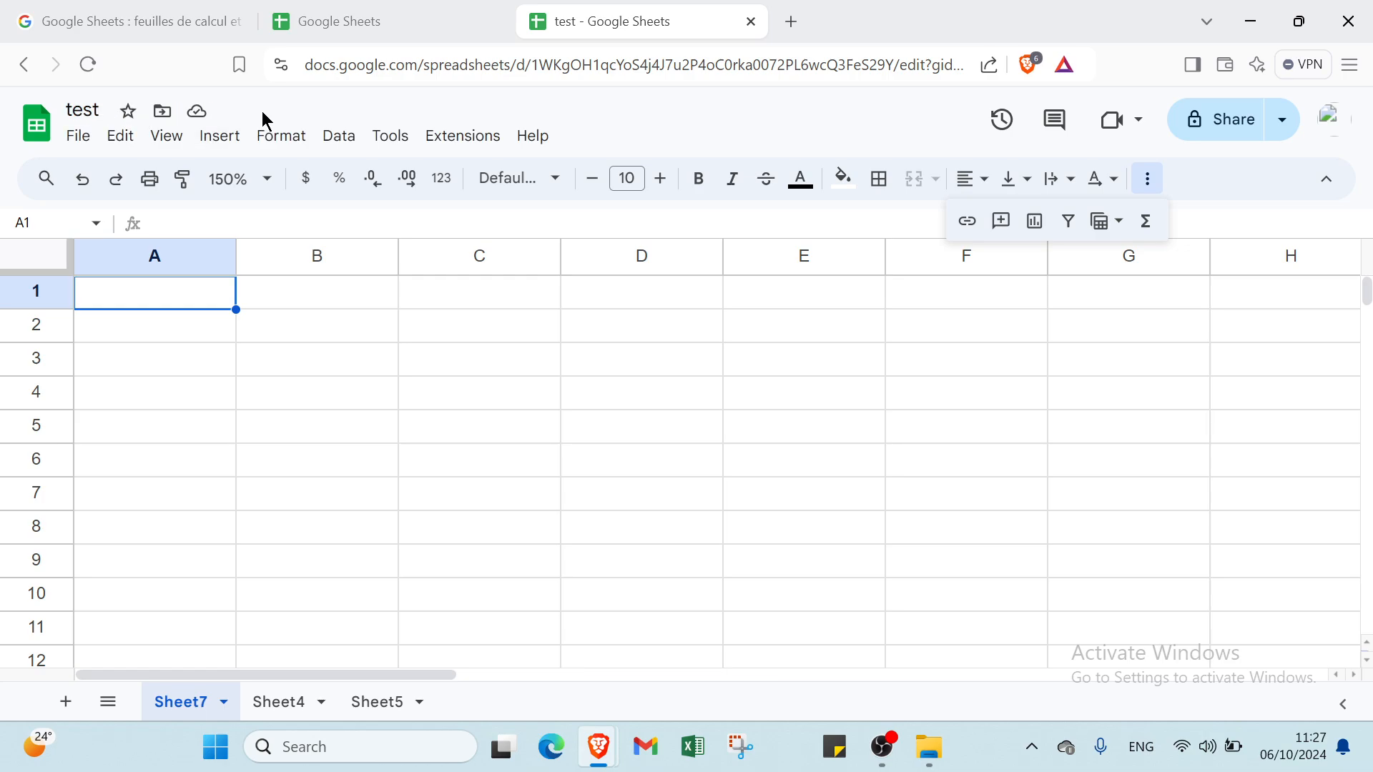
left_click(130, 112)
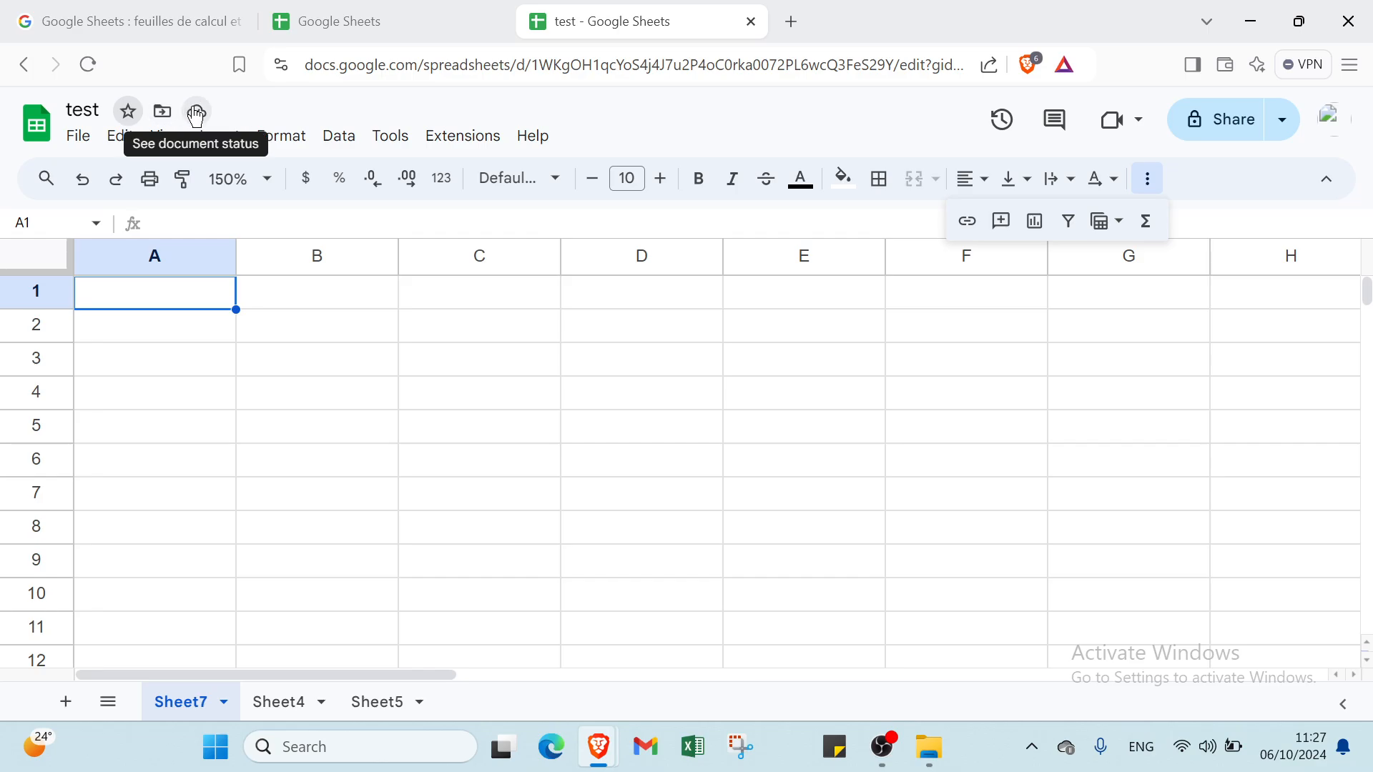
Step: Review the commands available for managing, viewing, inserting, formatting and organizing data, as well as the extensions and help options
left_click(79, 139)
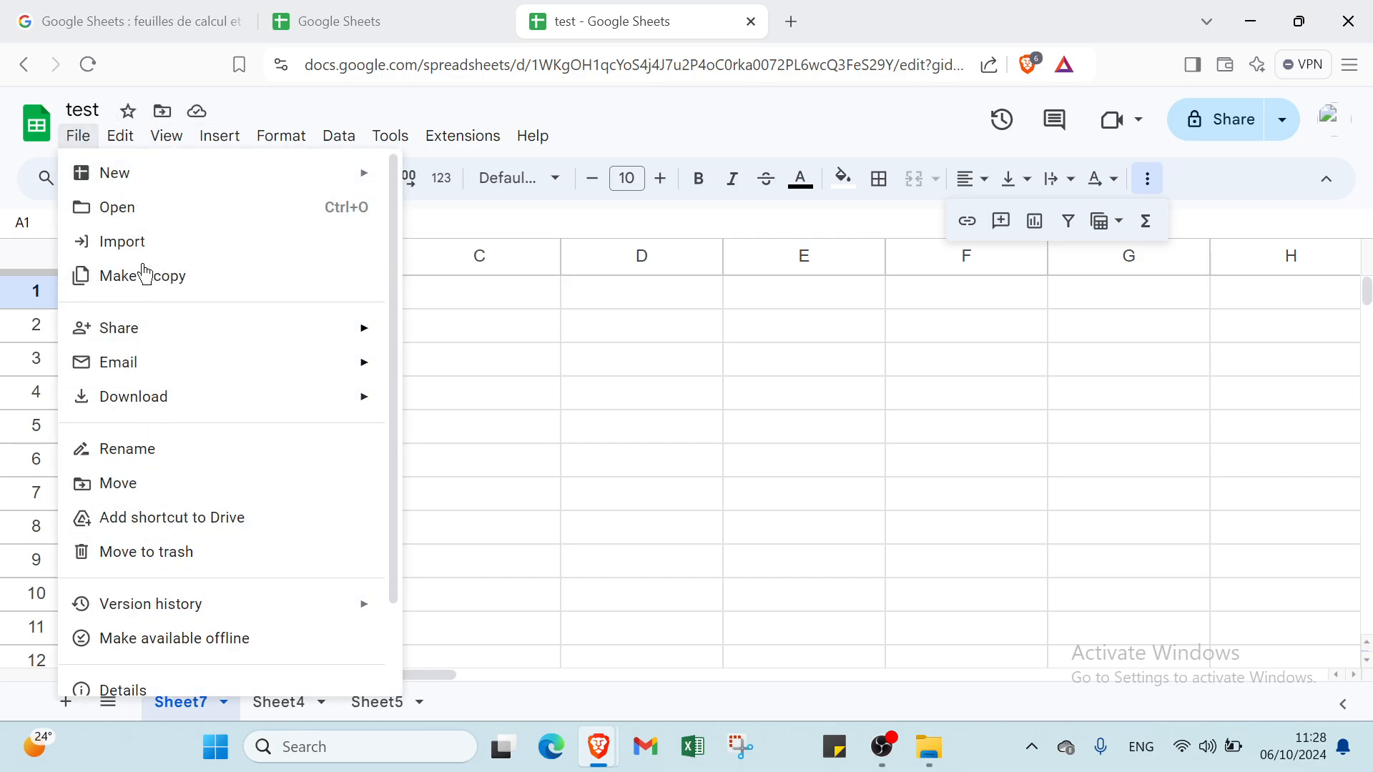
mouse_move(106, 137)
mouse_move(161, 141)
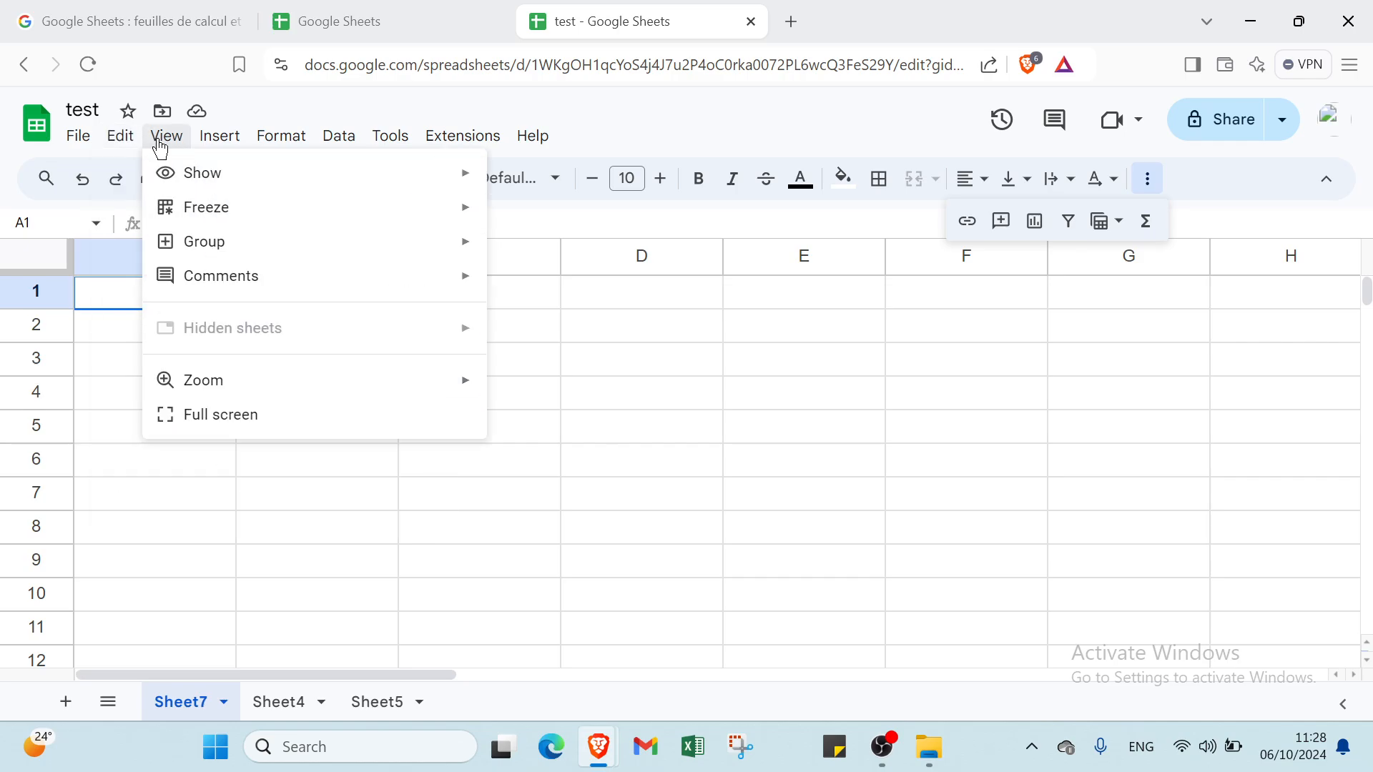
mouse_move(233, 127)
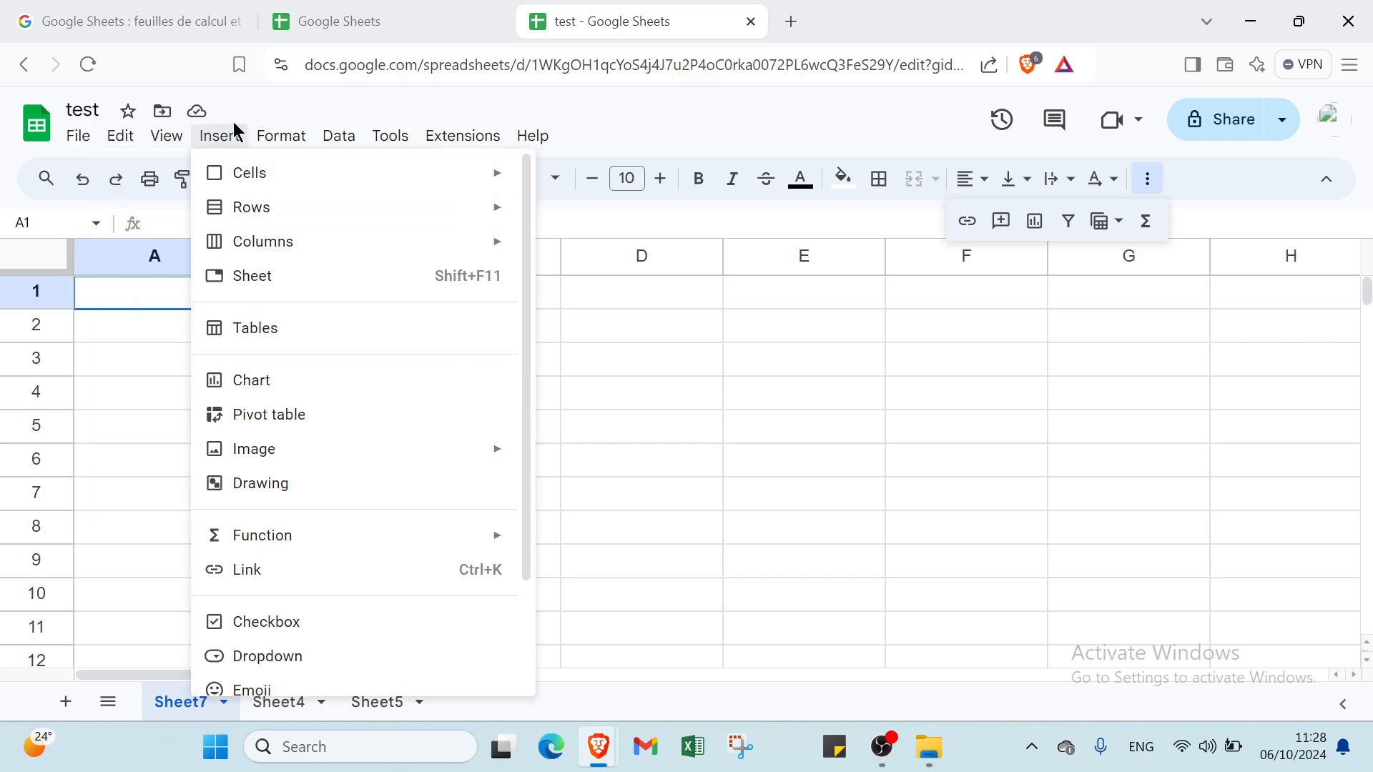
mouse_move(280, 136)
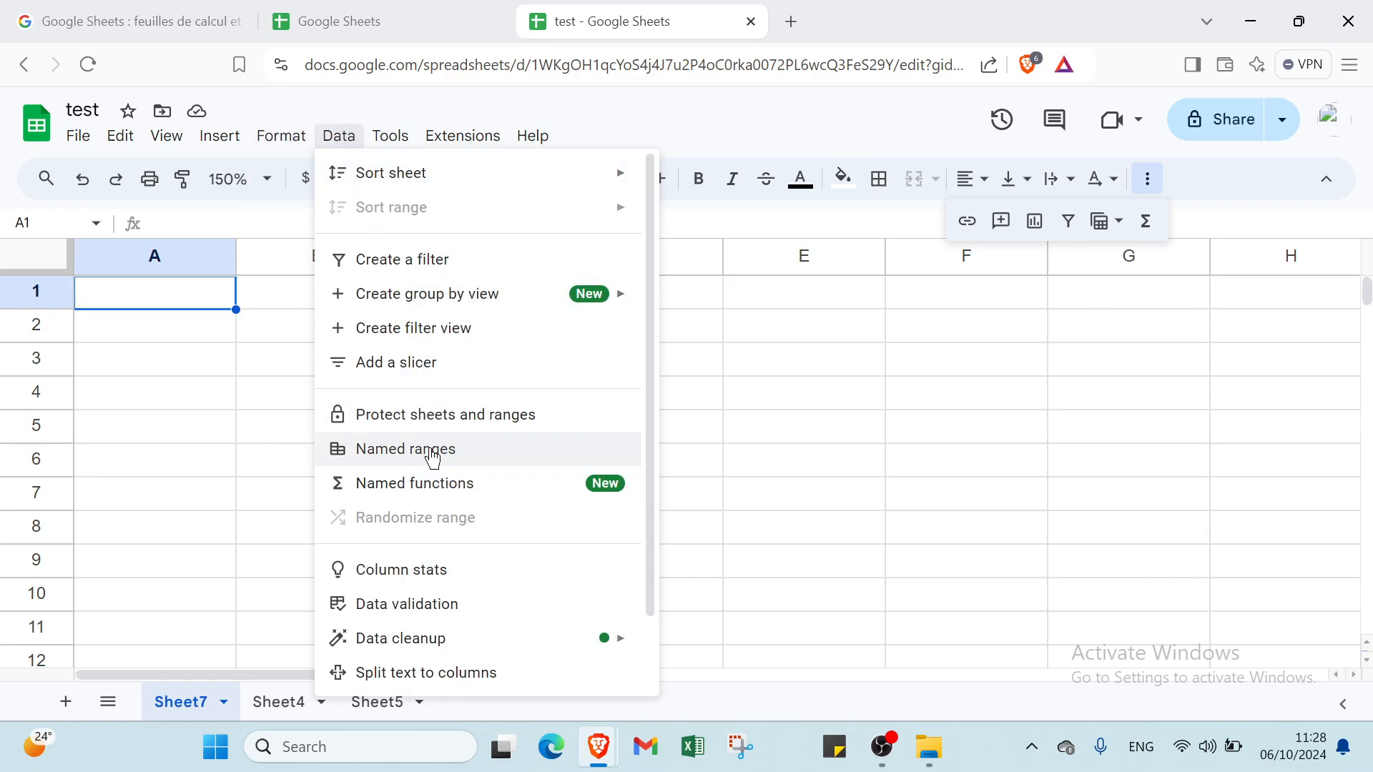
mouse_move(379, 147)
mouse_move(465, 138)
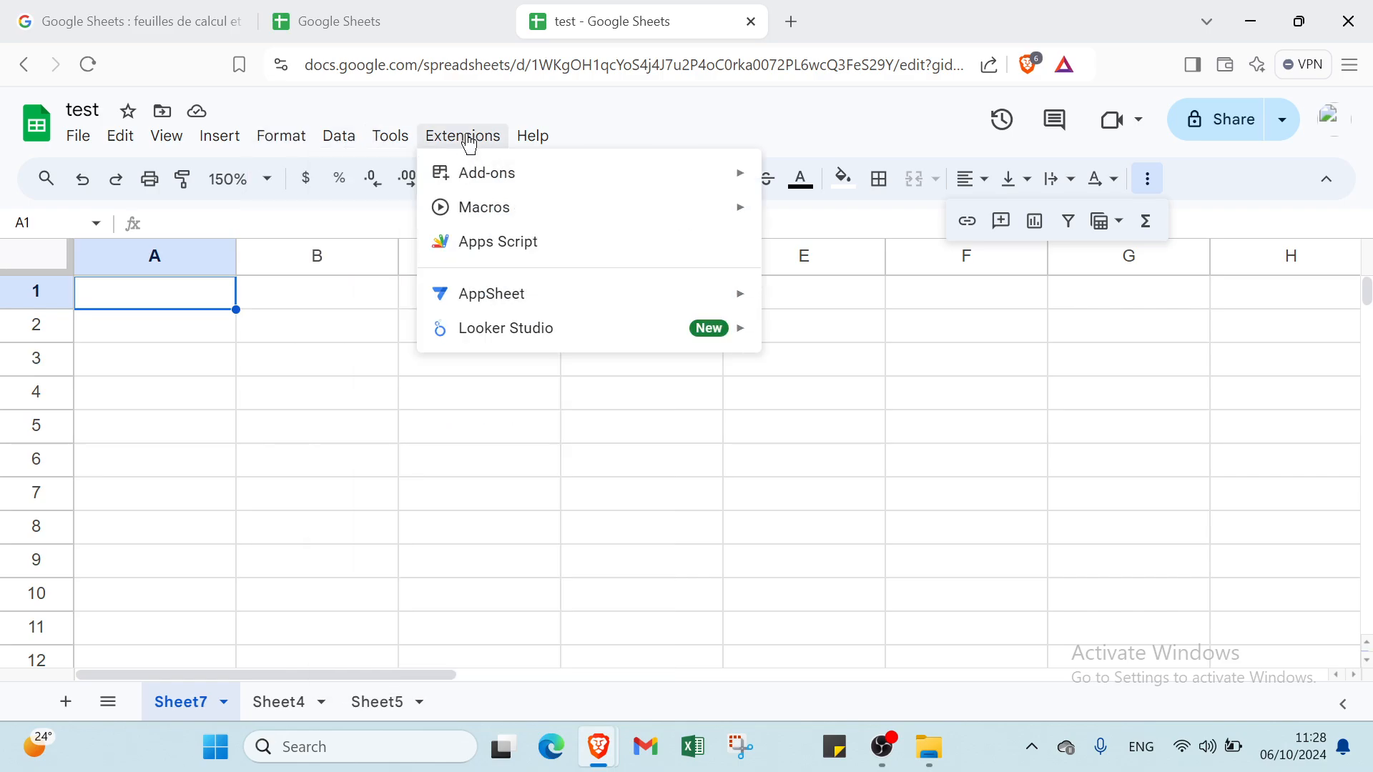
mouse_move(532, 135)
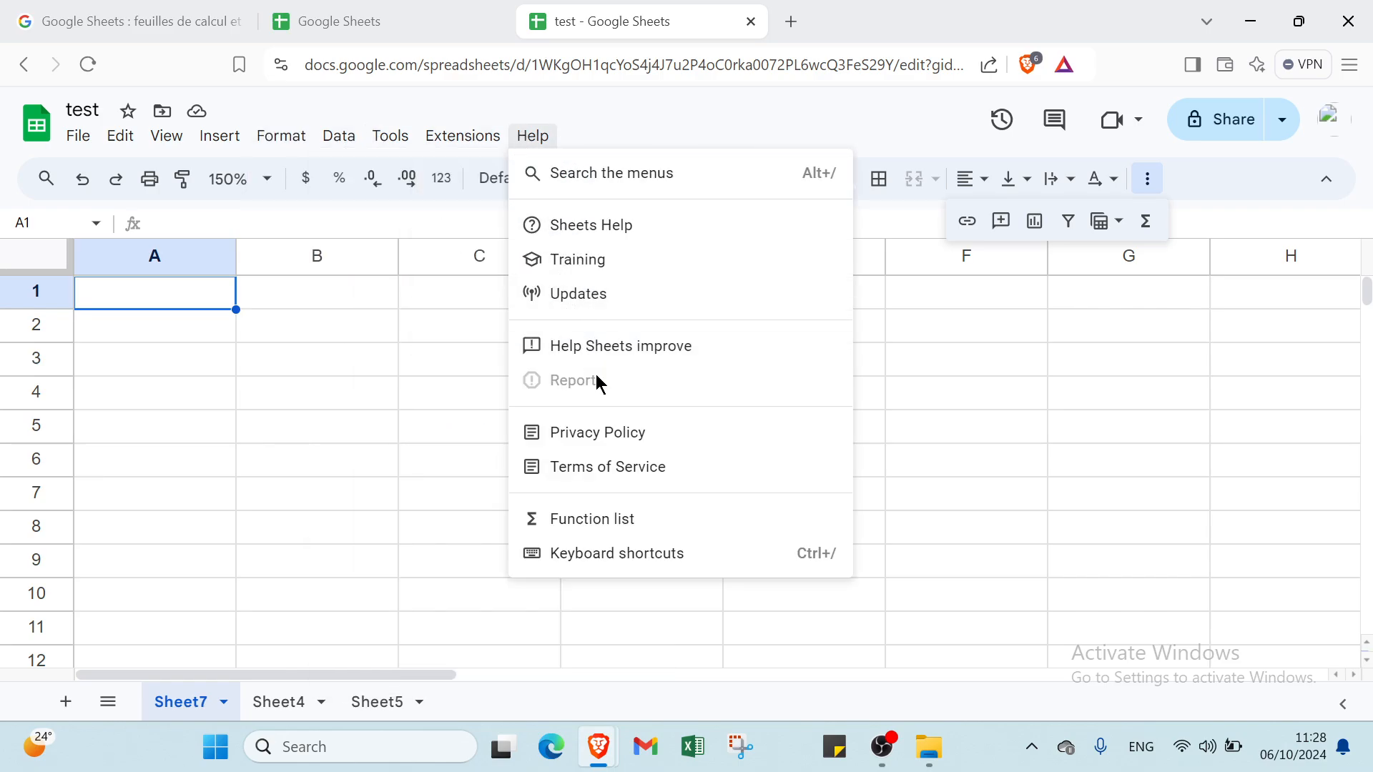
Step: Add two new blank sheets to the spreadsheet
left_click(628, 137)
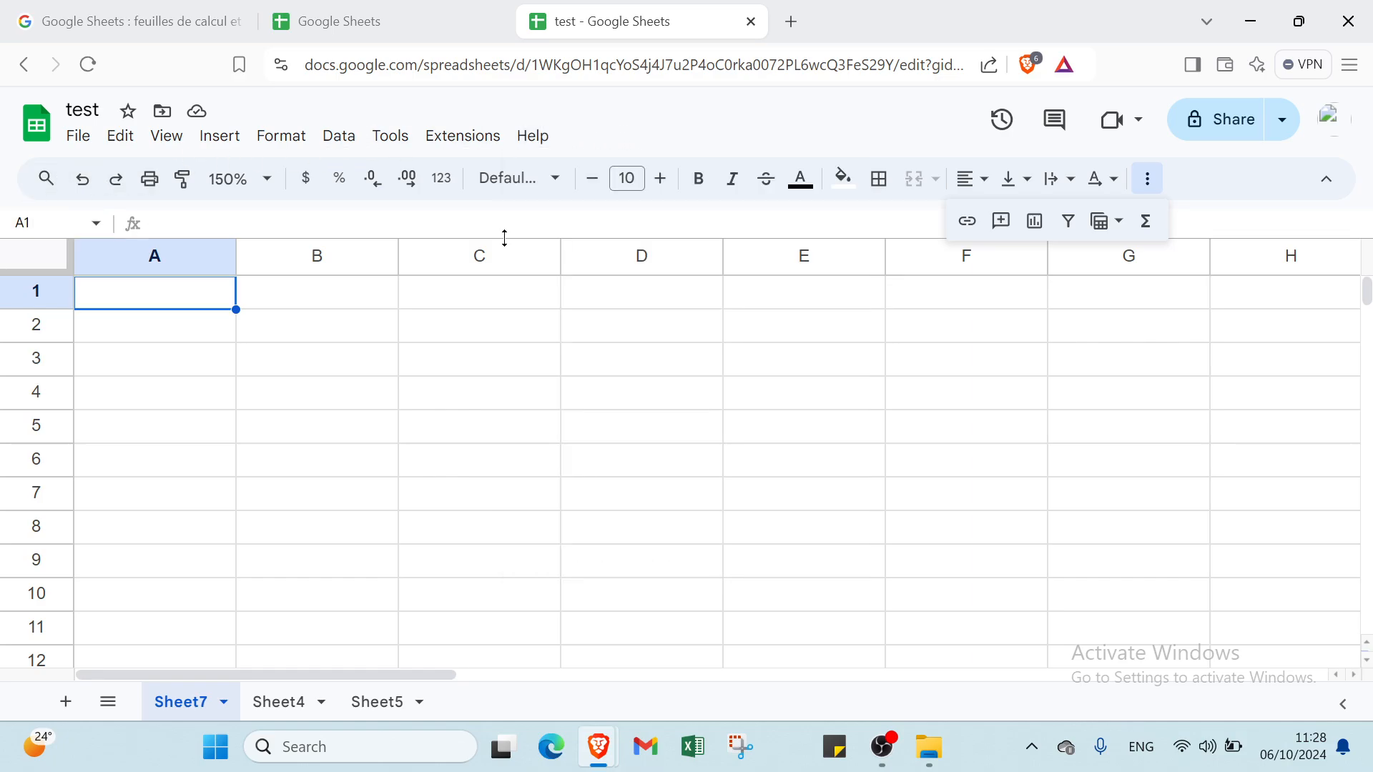
scroll(729, 420, "down", 1)
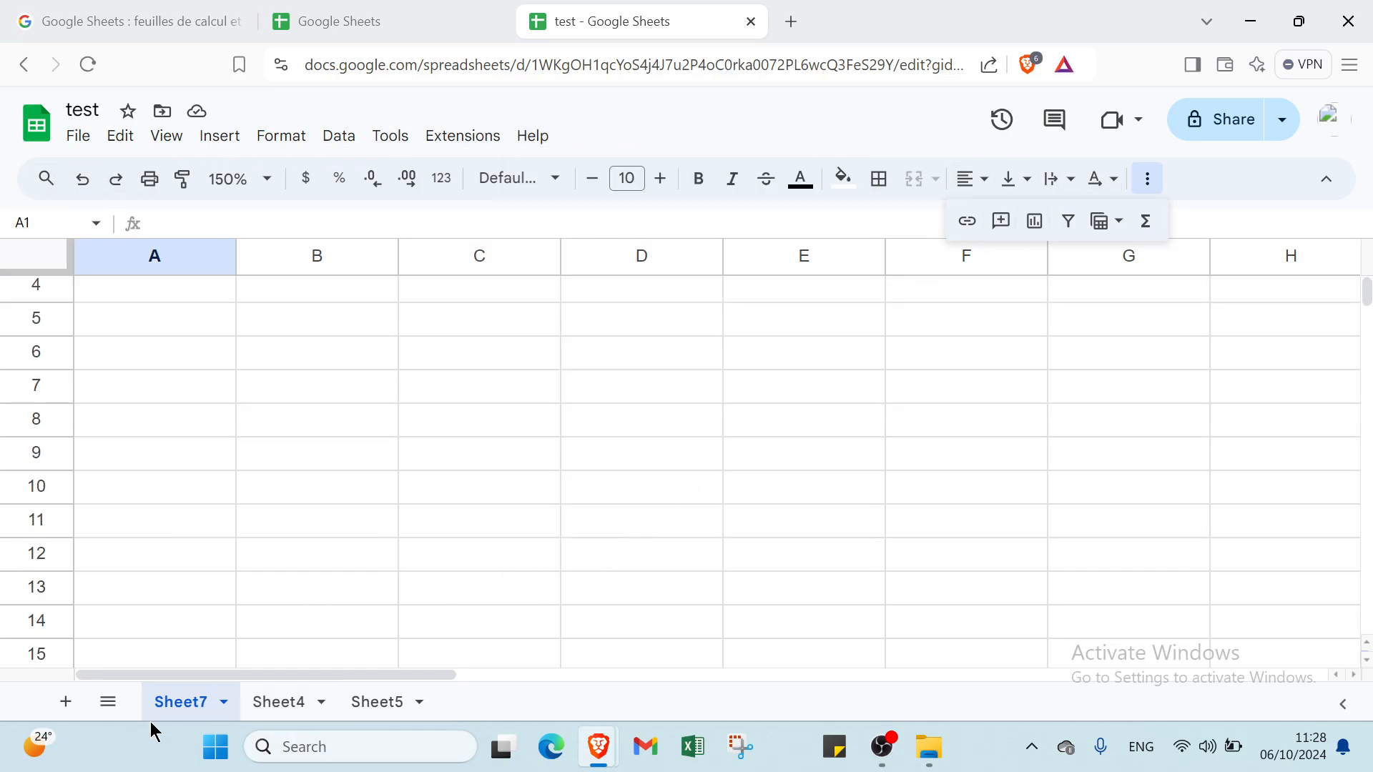
left_click(66, 701)
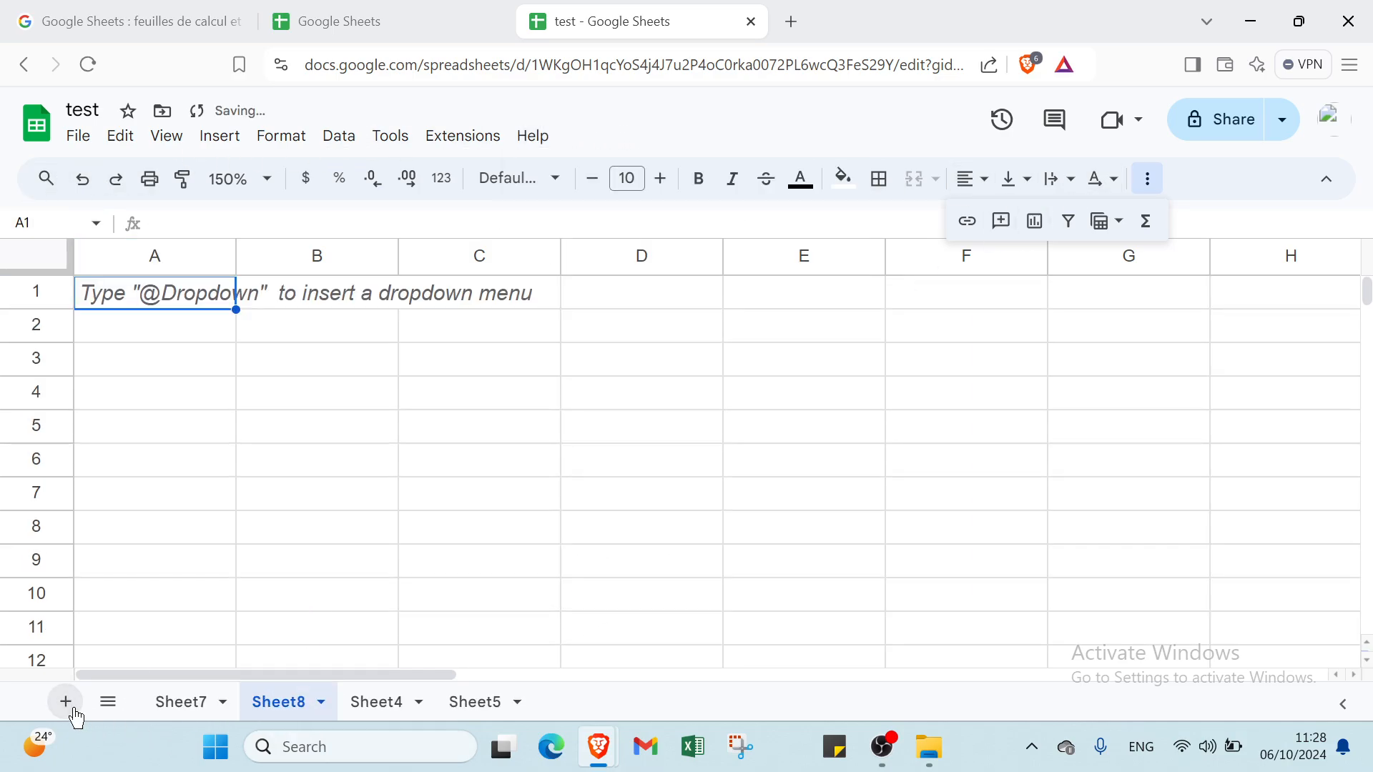
left_click(66, 702)
Step: Delete Sheet7 from the spreadsheet and confirm the deletion
left_click(205, 710)
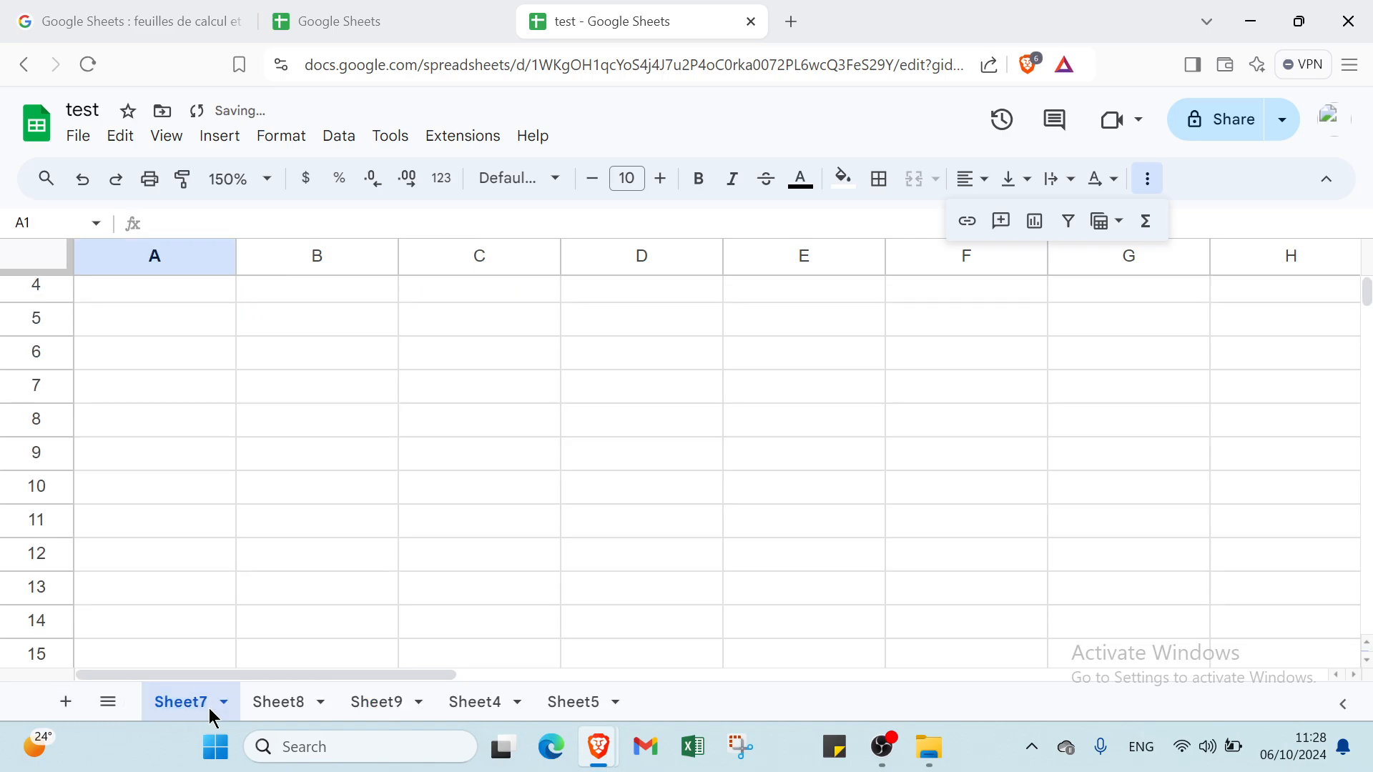
left_click(221, 708)
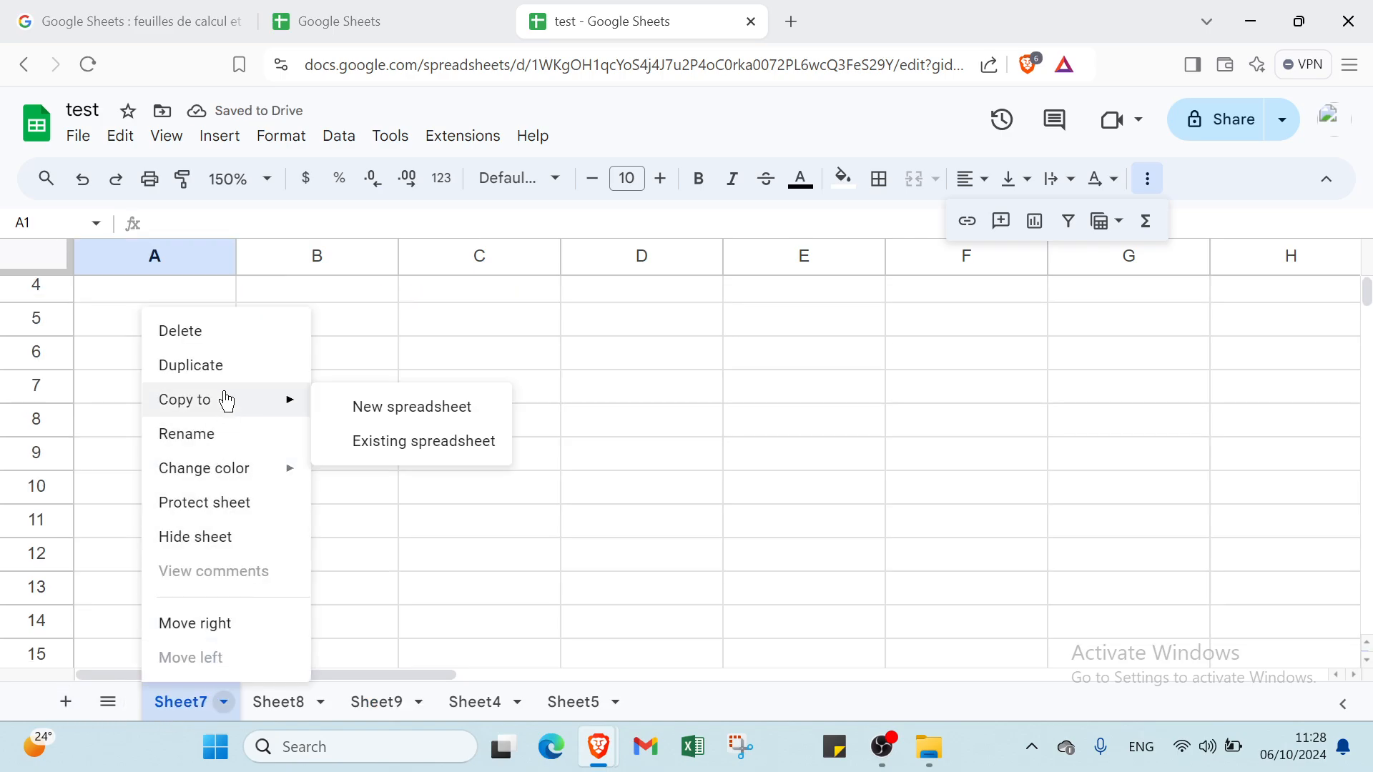
left_click(213, 335)
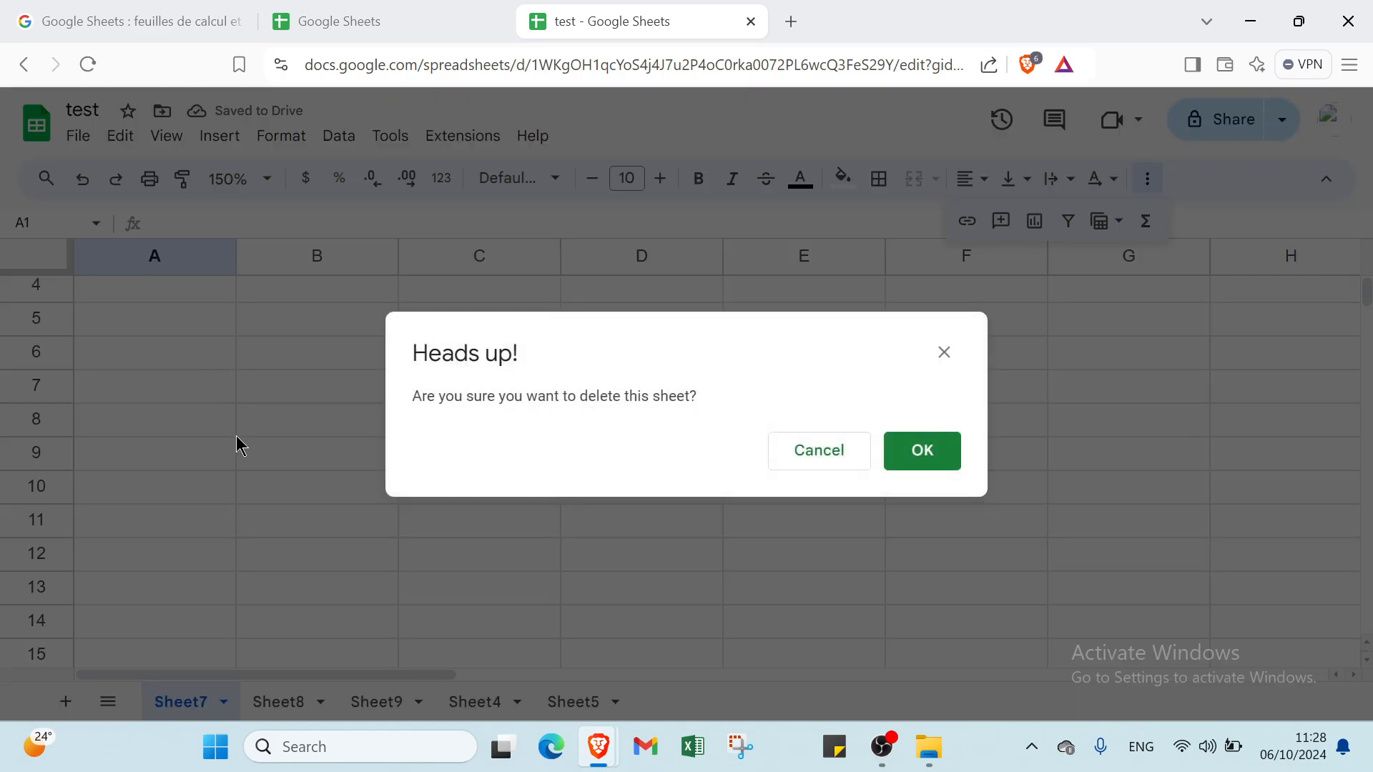
left_click(921, 450)
Step: Duplicate Sheet9 within the same spreadsheet
left_click(314, 704)
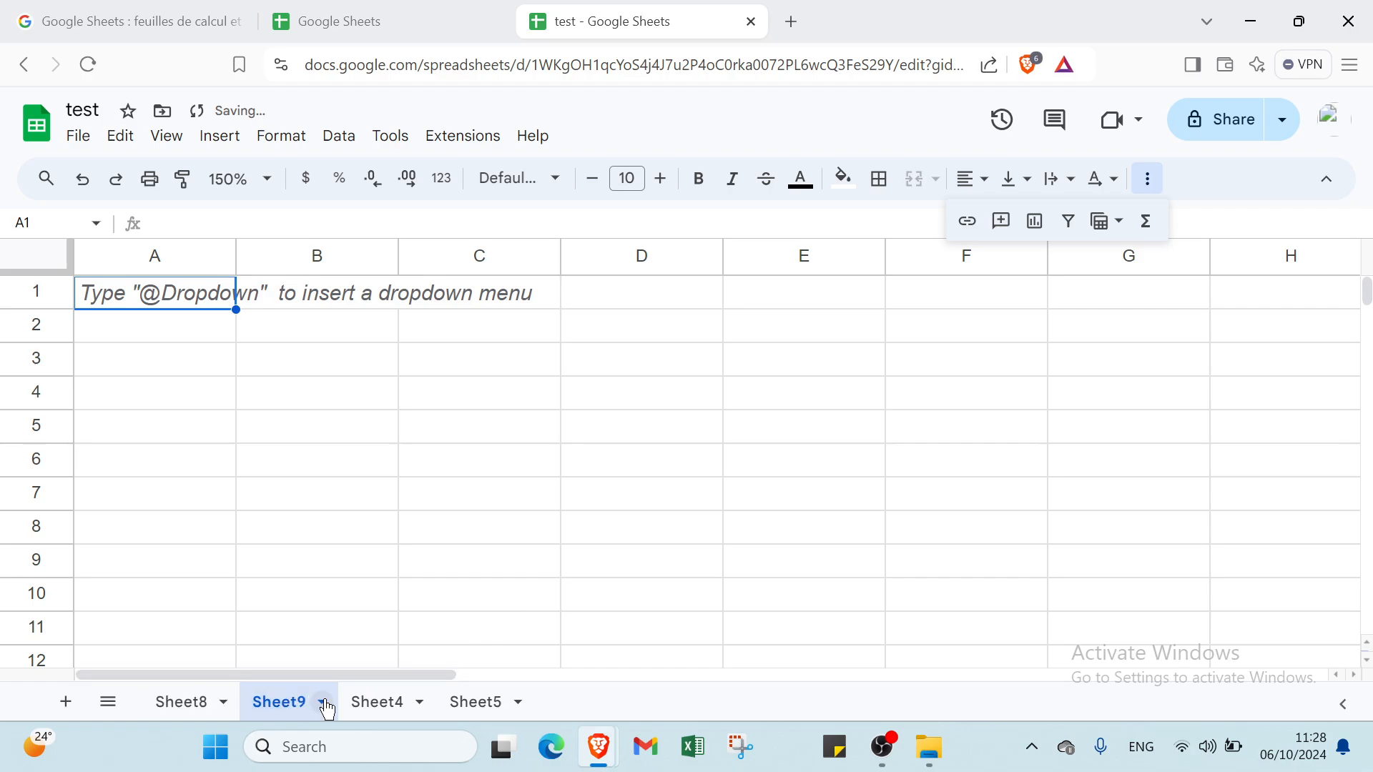
left_click(323, 703)
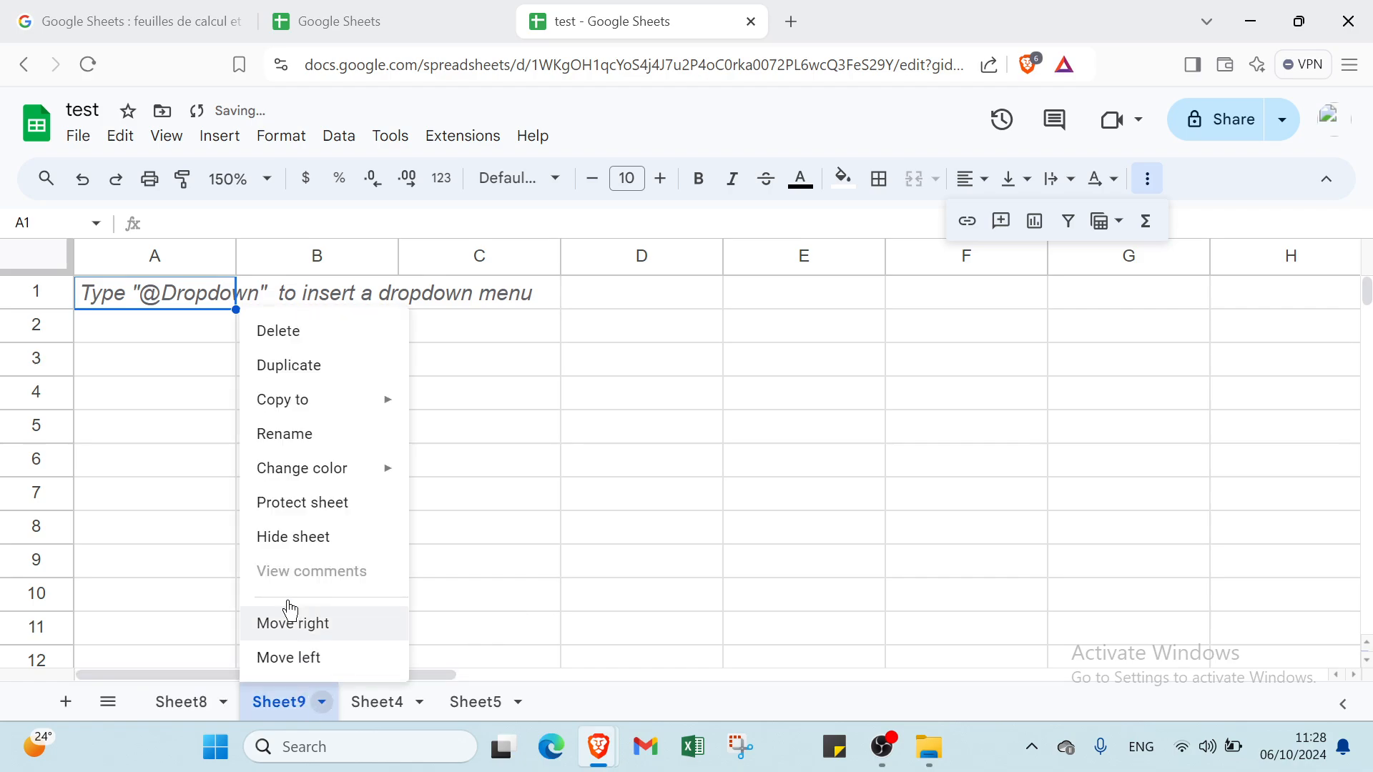
left_click(338, 375)
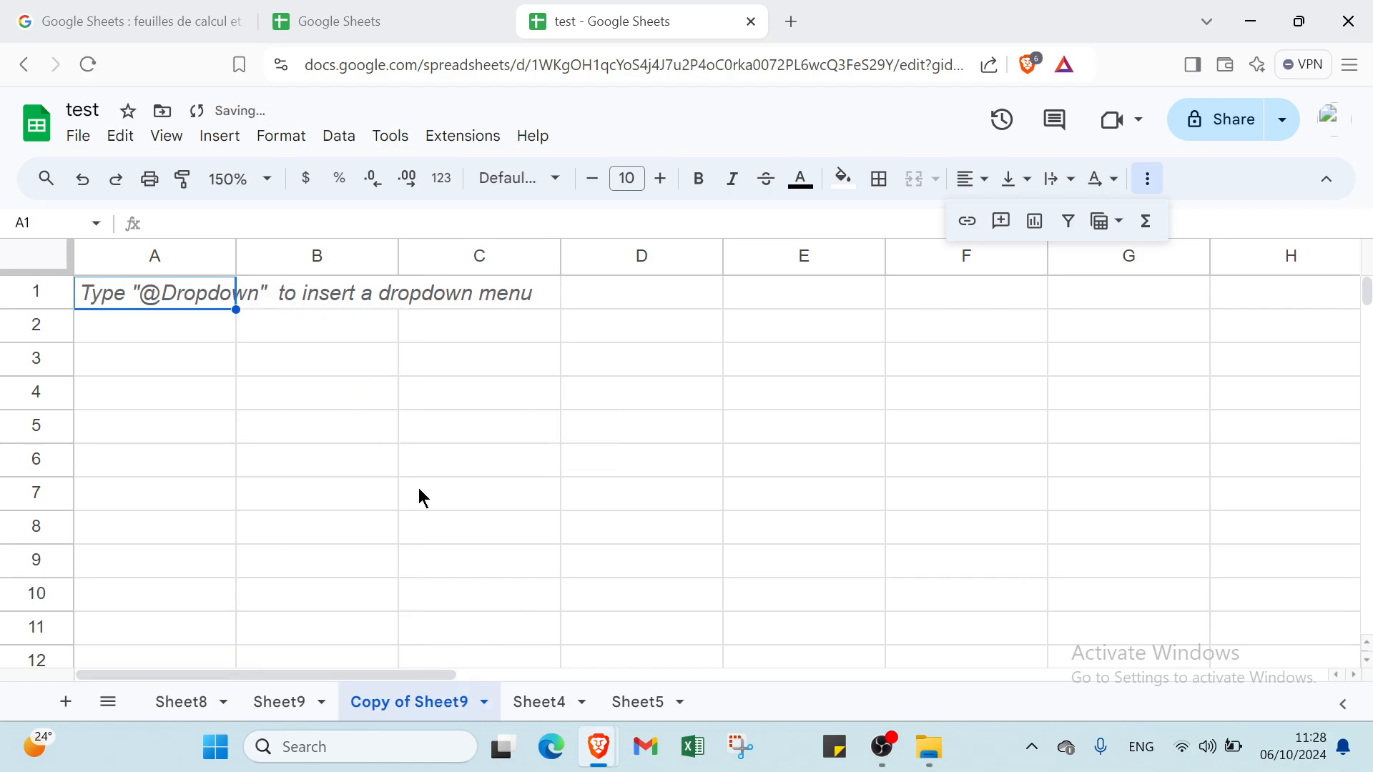
Step: Look over the sheet options for Sheet9 and hide Sheet8
left_click(319, 703)
left_click(324, 705)
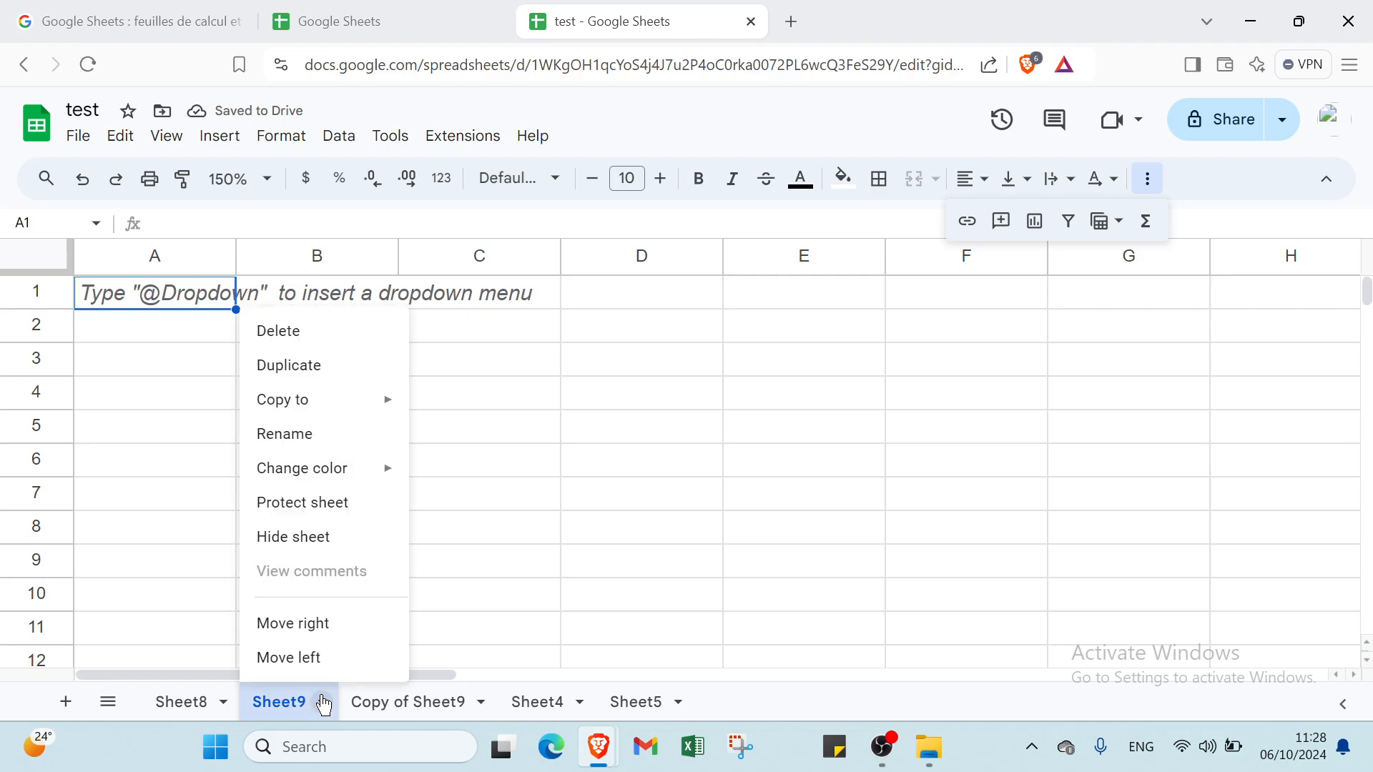
left_click(190, 702)
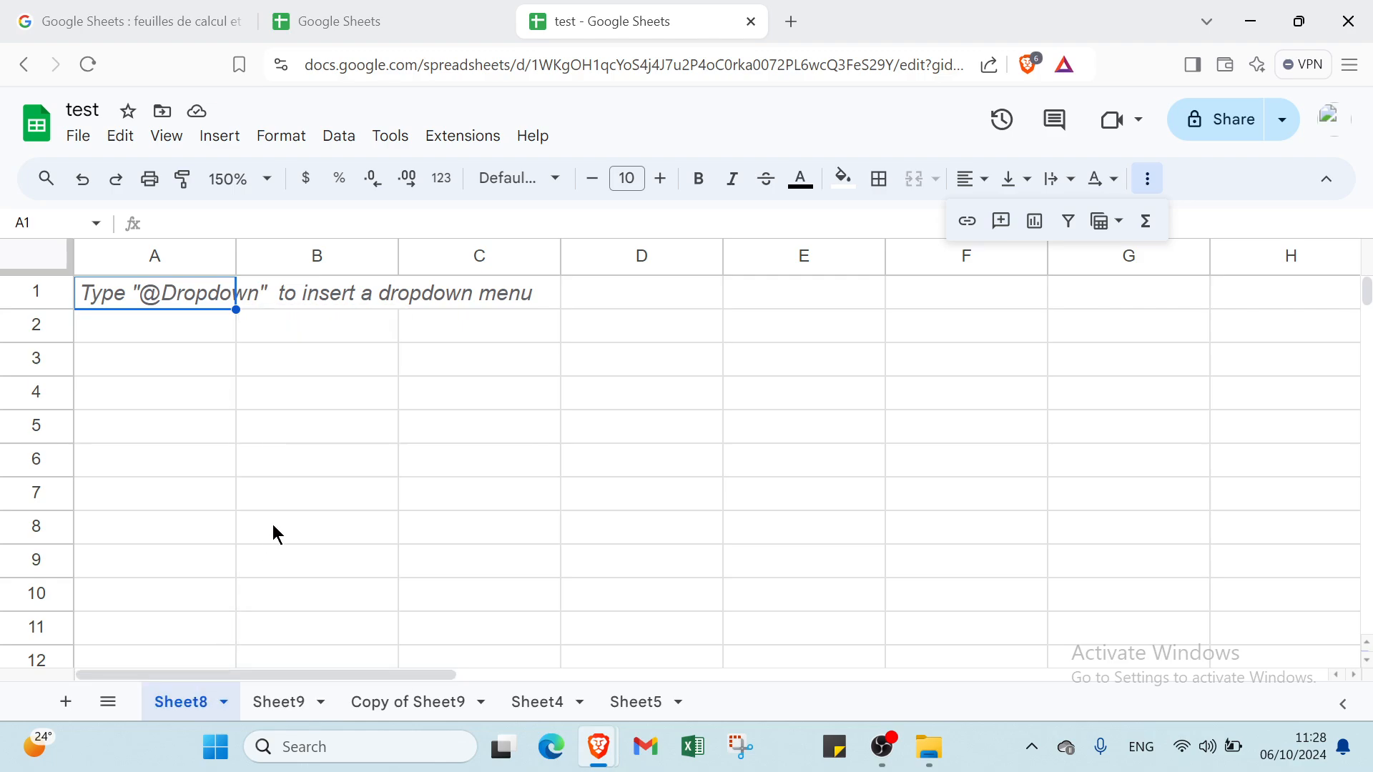
left_click(224, 702)
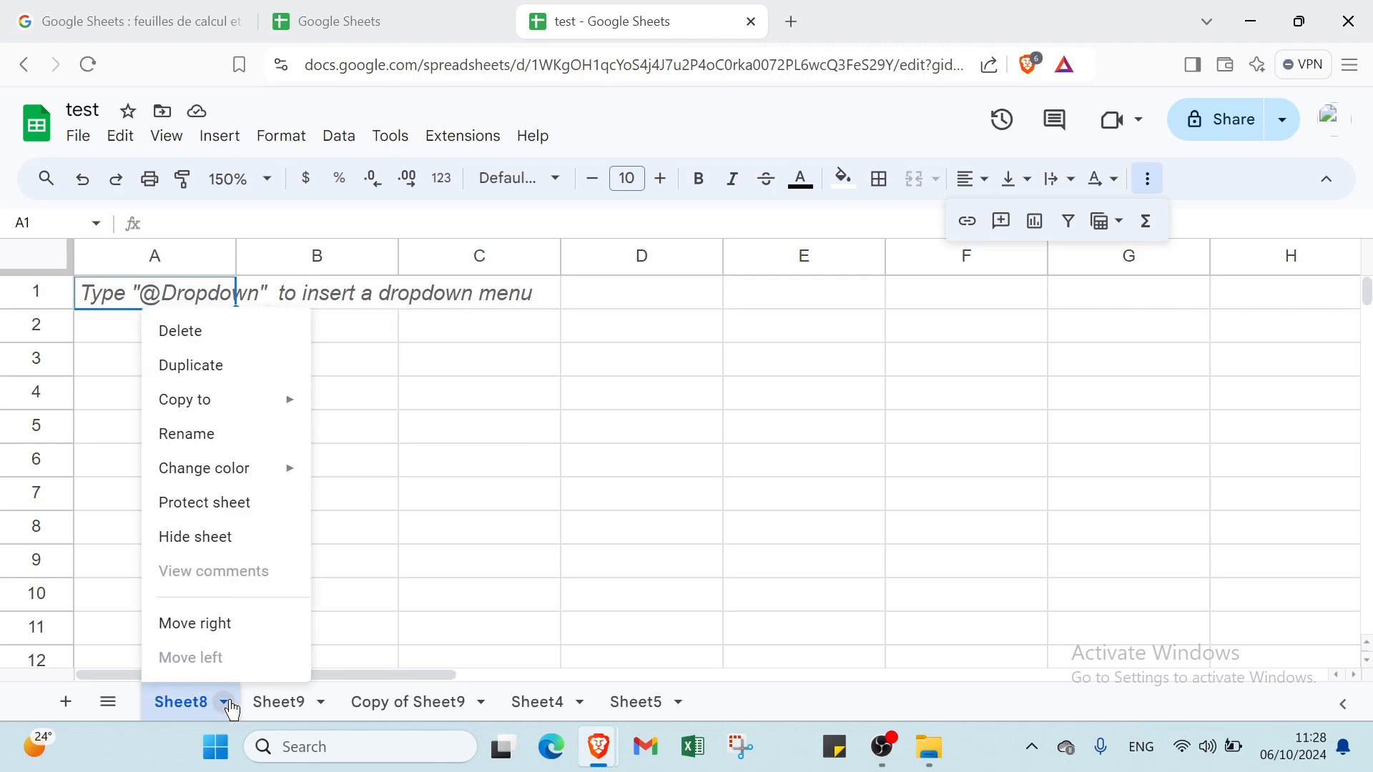
left_click(228, 556)
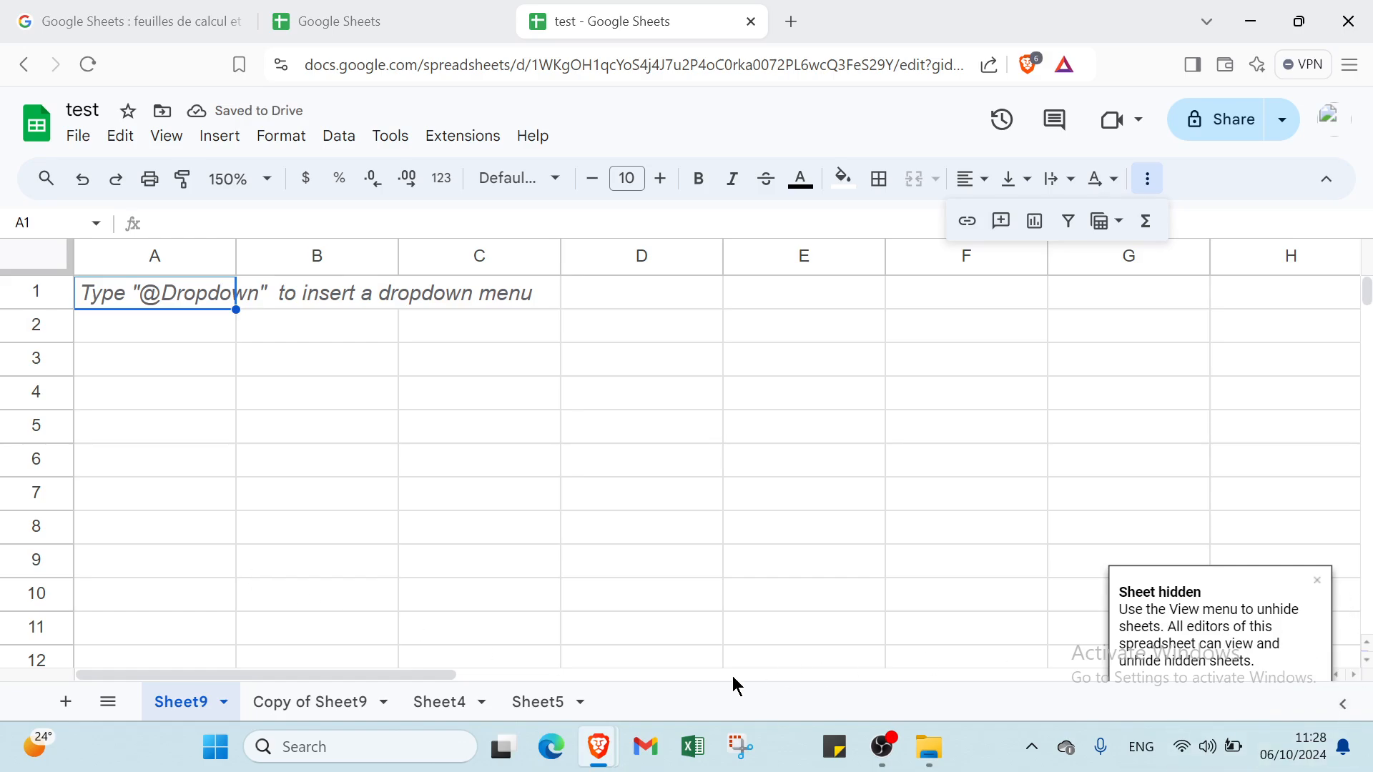
Step: Switch to Sheet4 using the list of all sheets and examine its protection settings without applying any
left_click(108, 701)
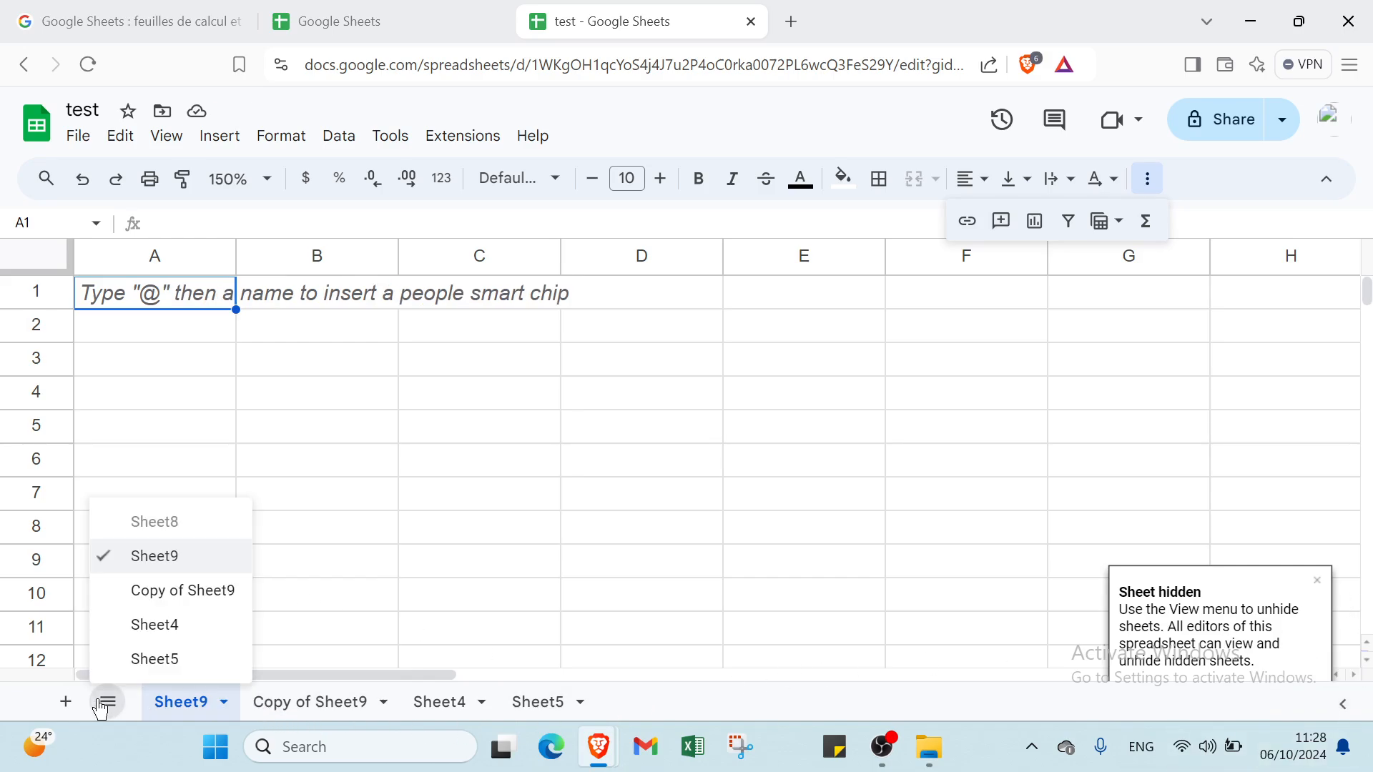
left_click(131, 625)
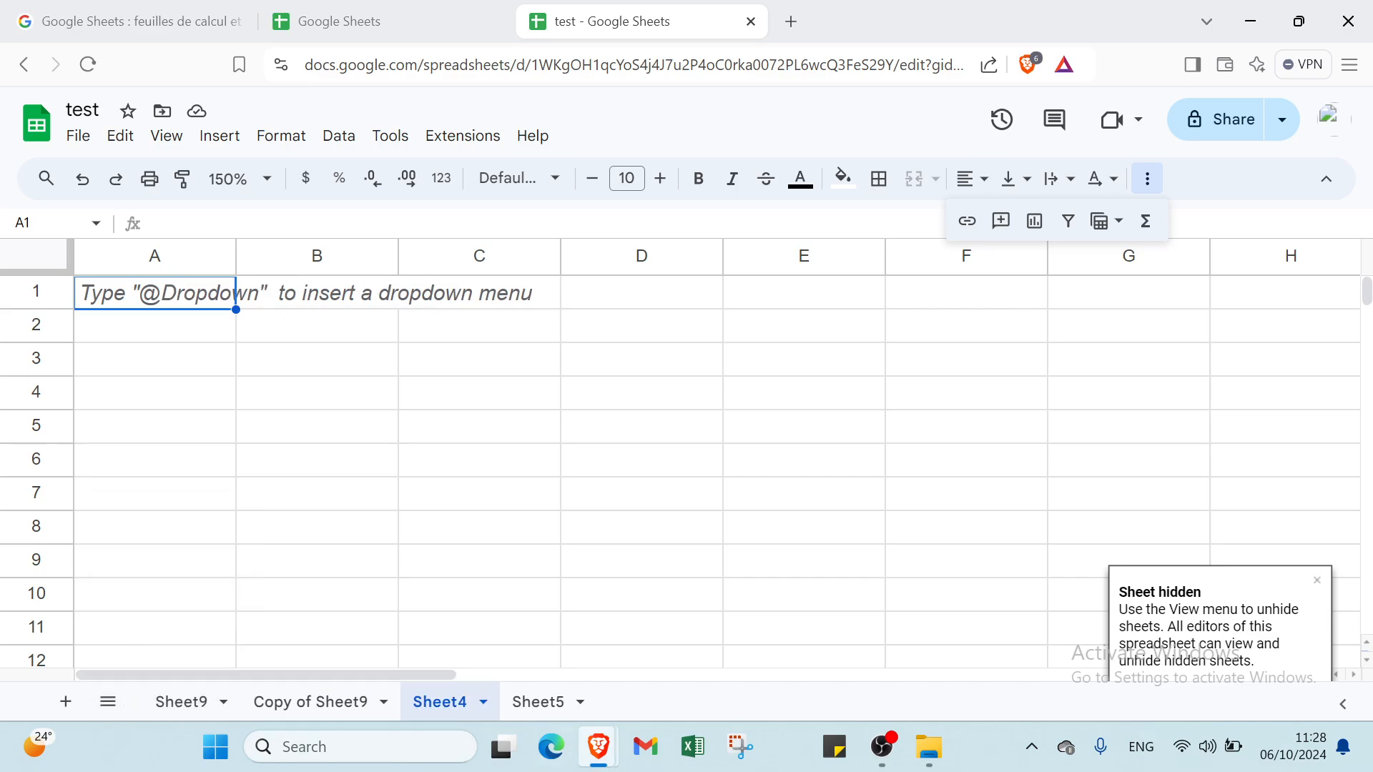
left_click(482, 702)
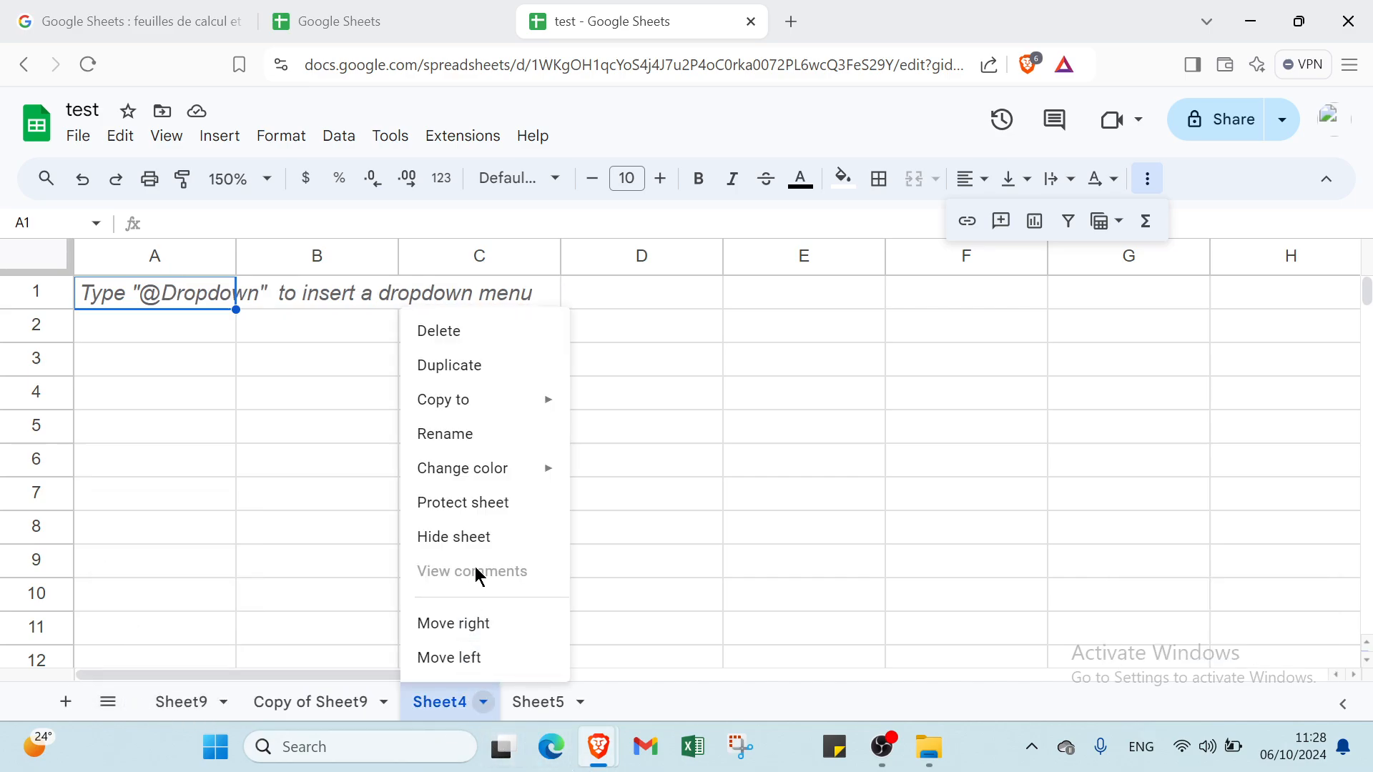
left_click(494, 523)
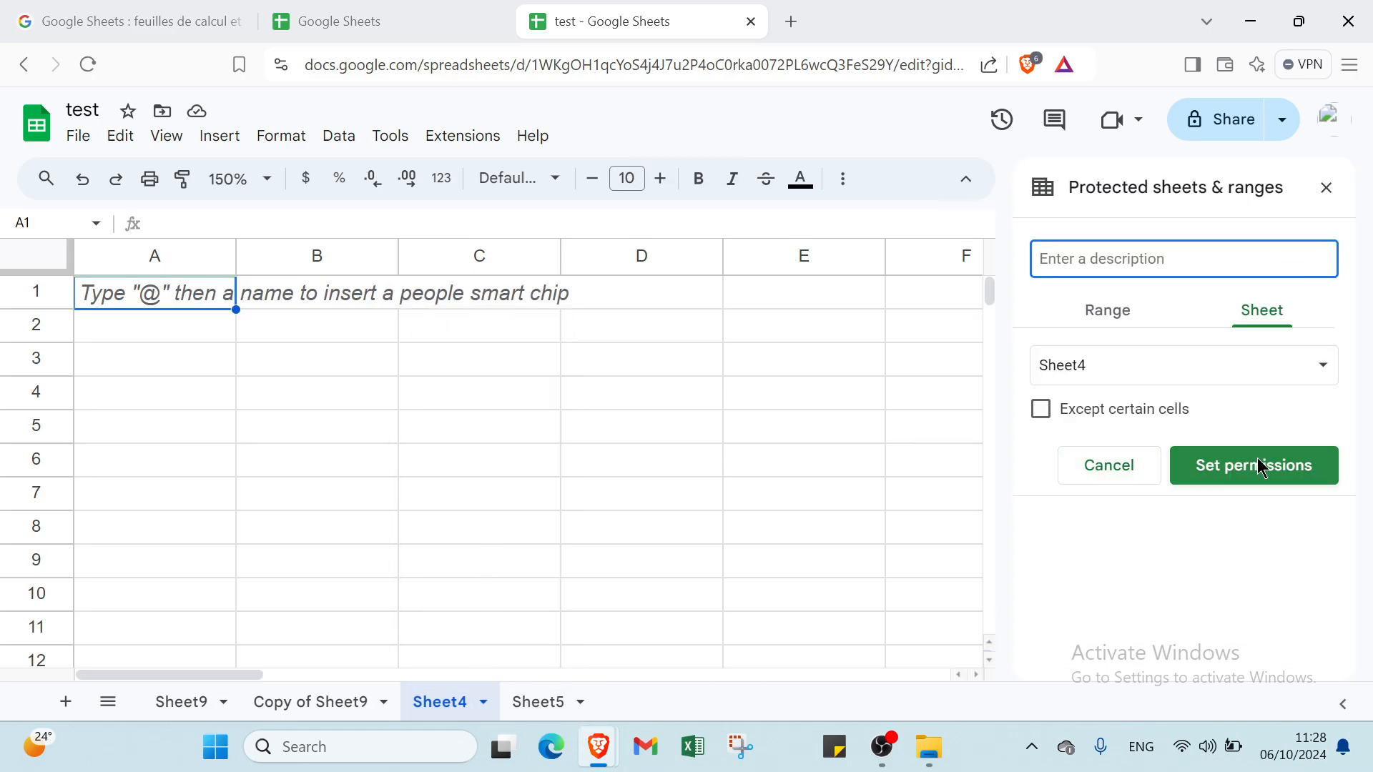
left_click(1071, 469)
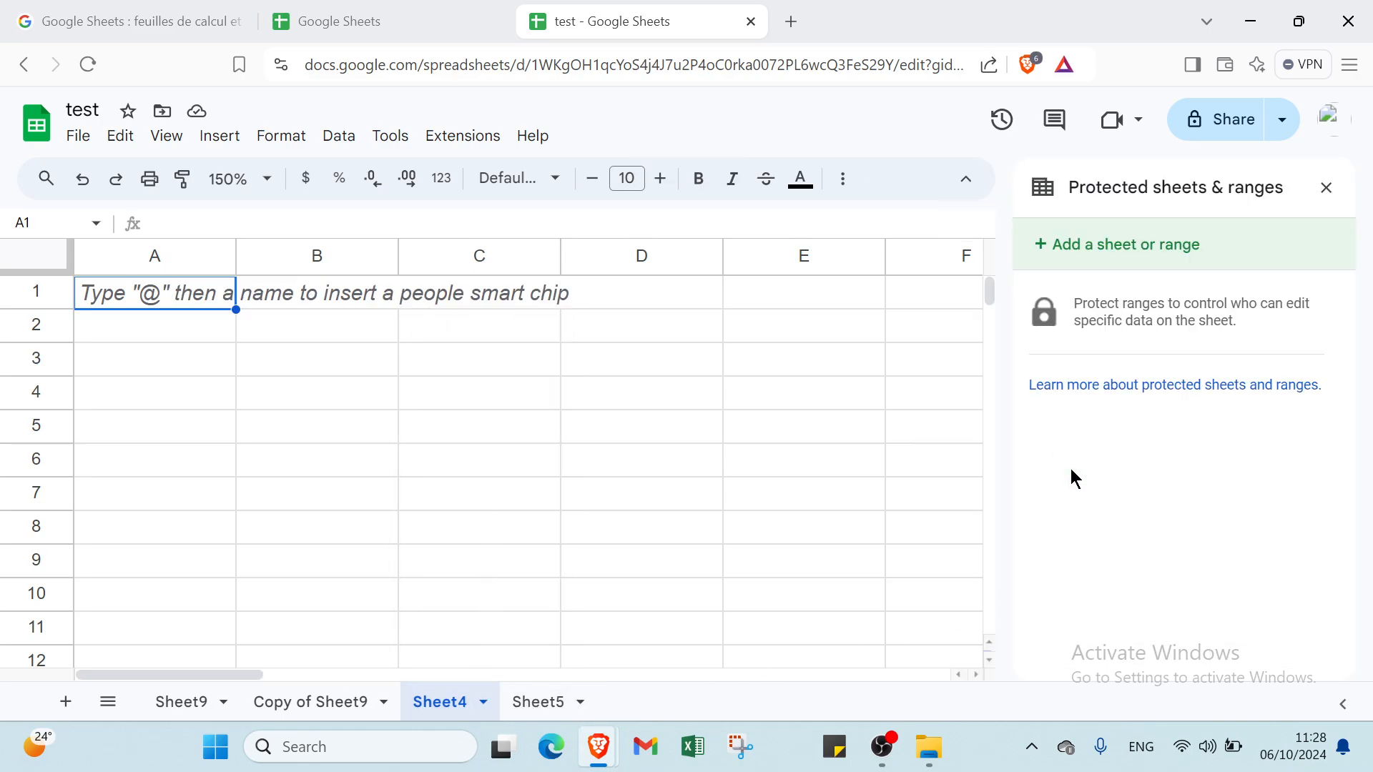
scroll(883, 680, "right", 5)
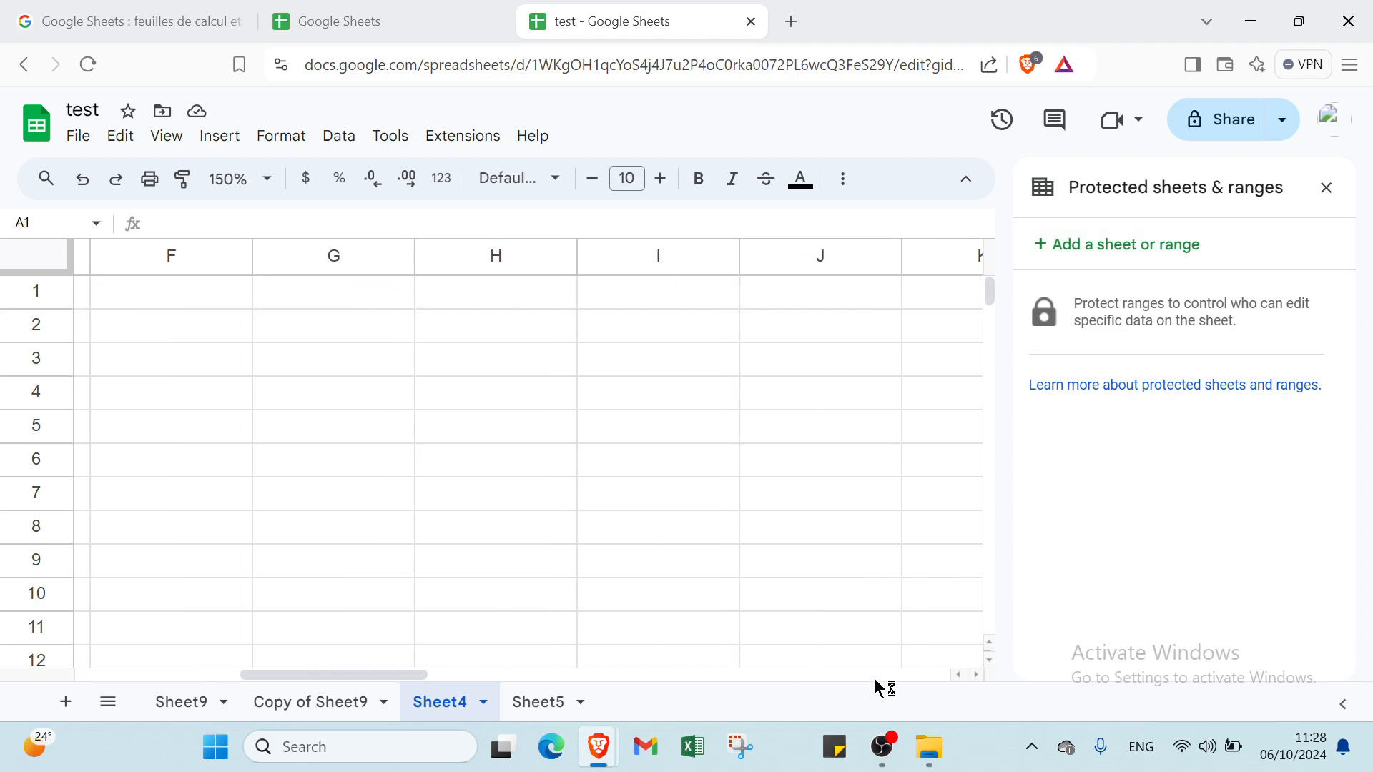
left_click(1325, 187)
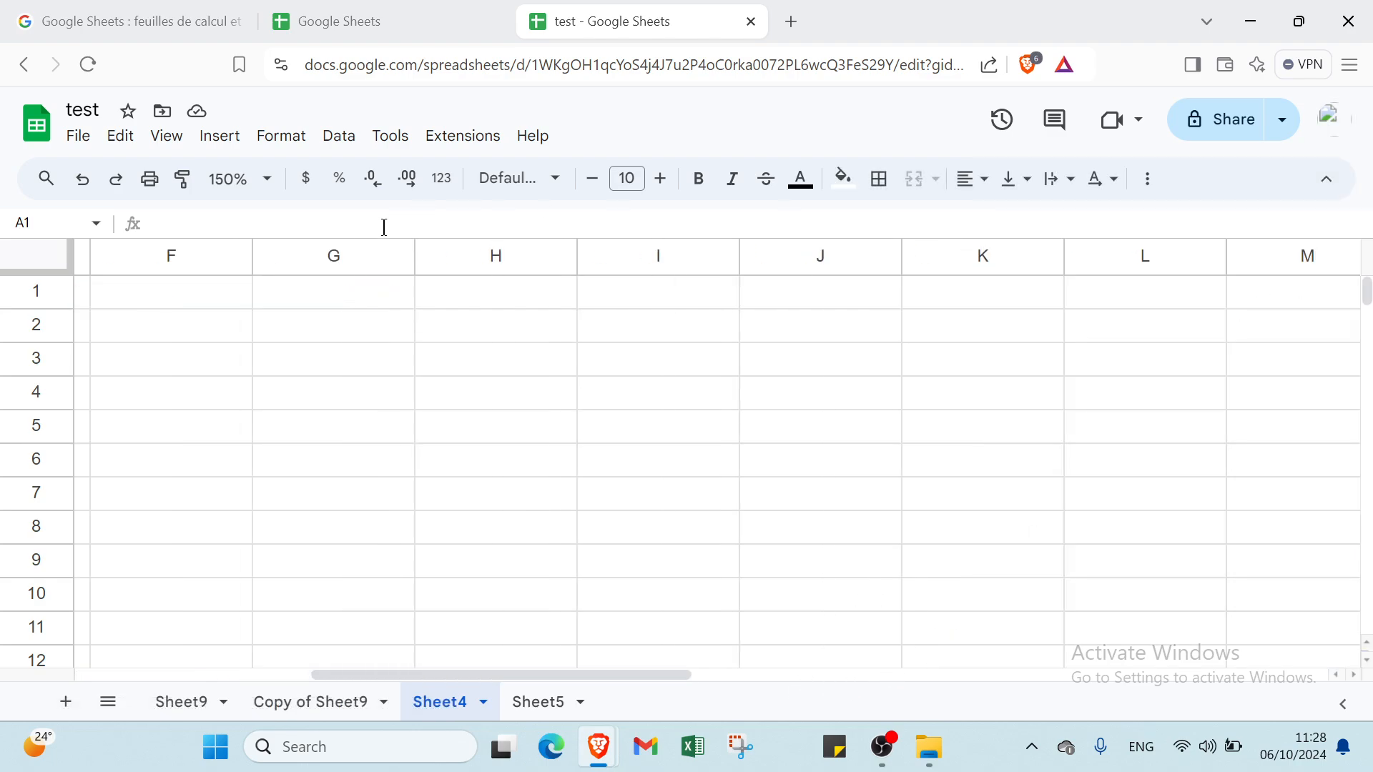
Step: Select the range F1:G3 and place the cursor in the formula bar
left_click_drag(110, 294, 321, 365)
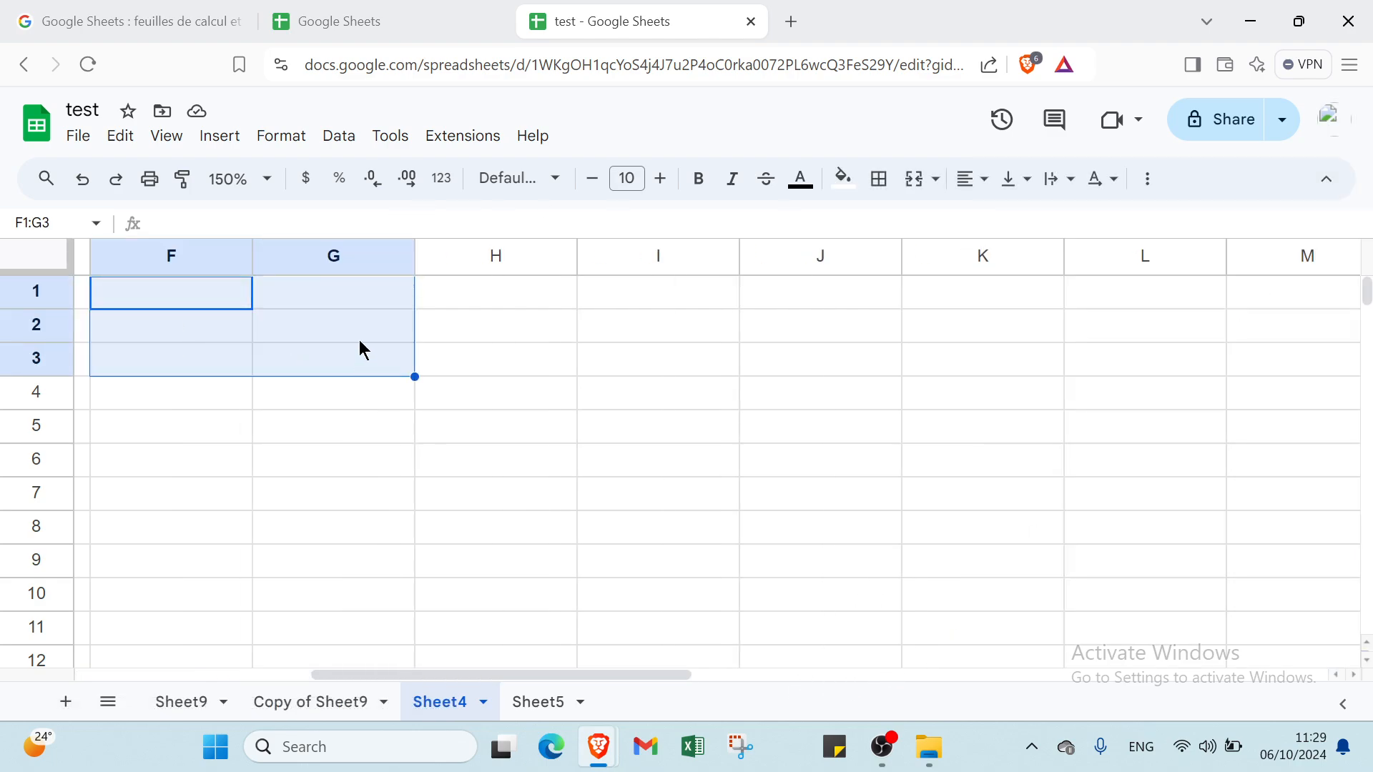
left_click(338, 222)
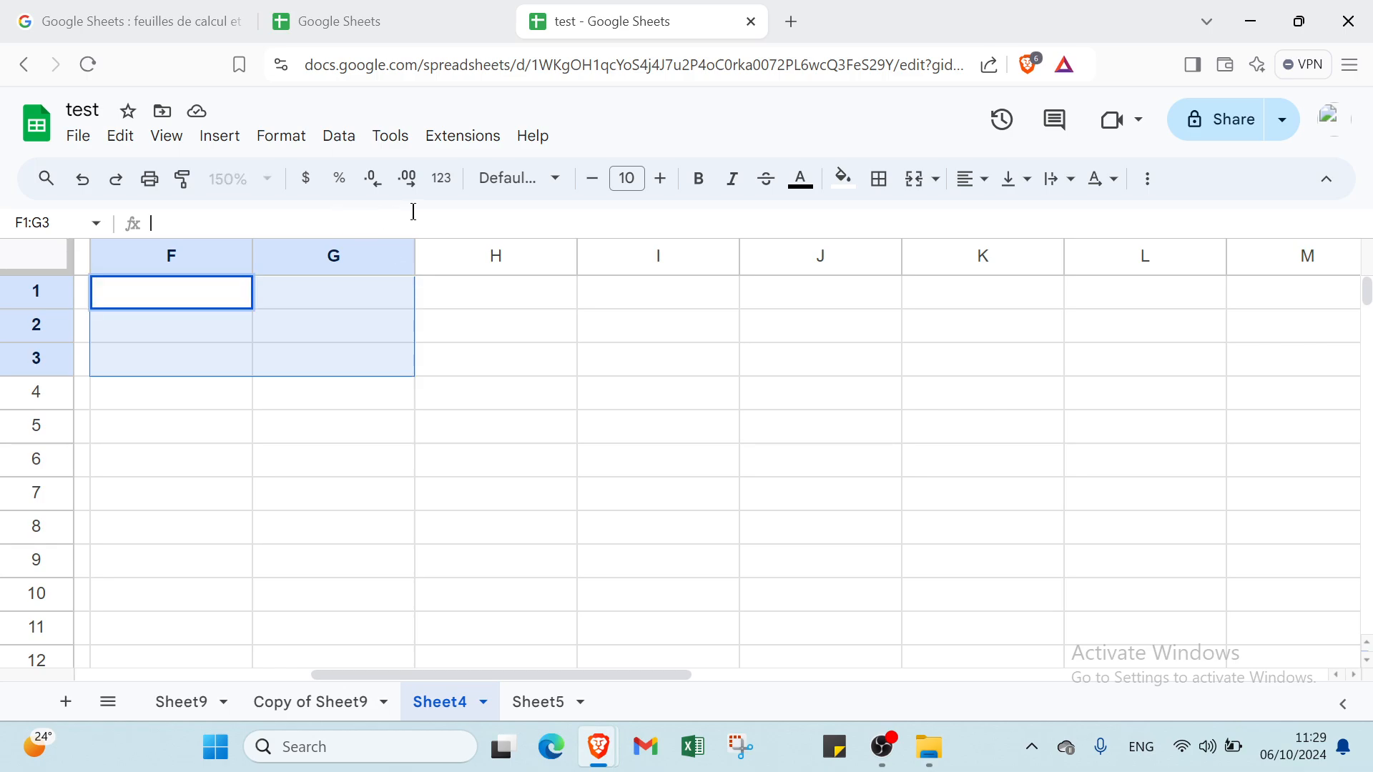
Step: Show the side panel of companion apps and hide it again
left_click(1345, 705)
left_click(1347, 707)
left_click(1347, 706)
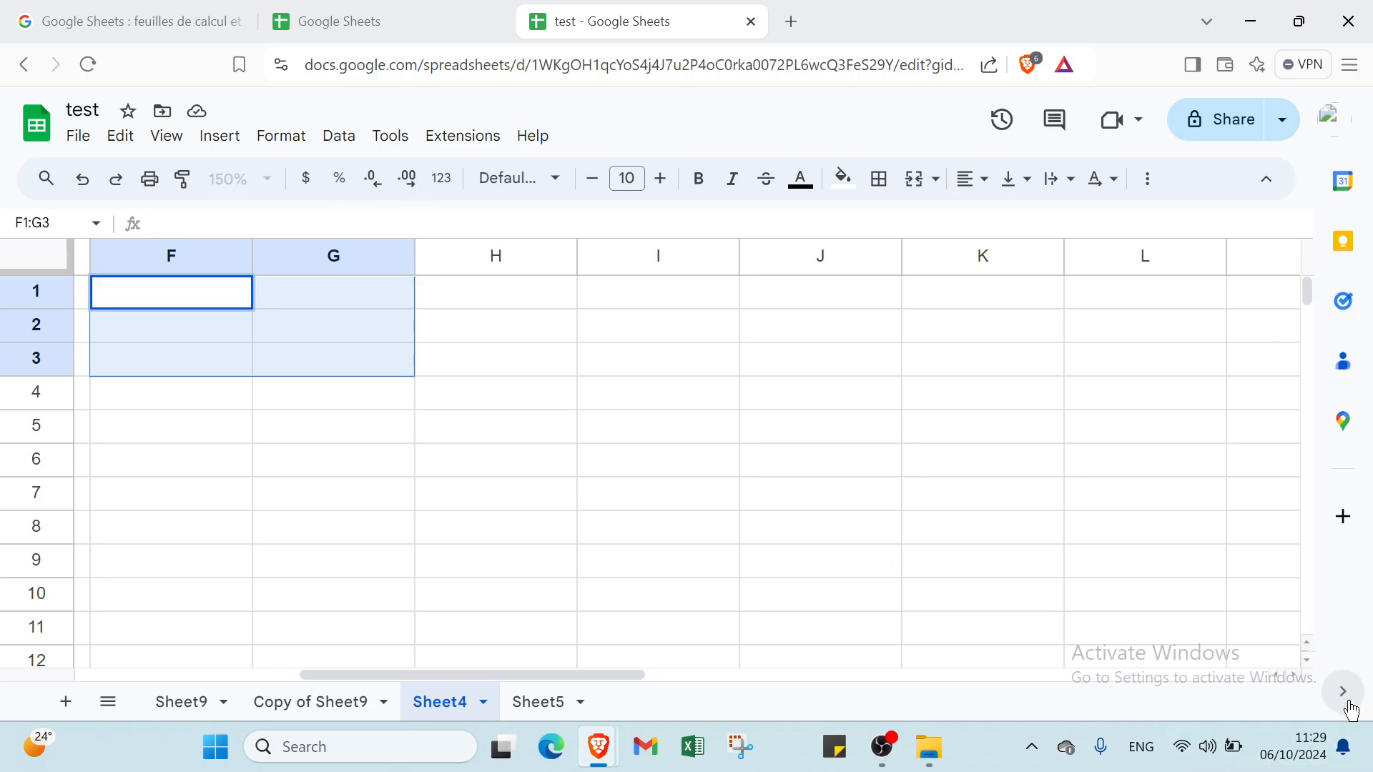
left_click(1345, 705)
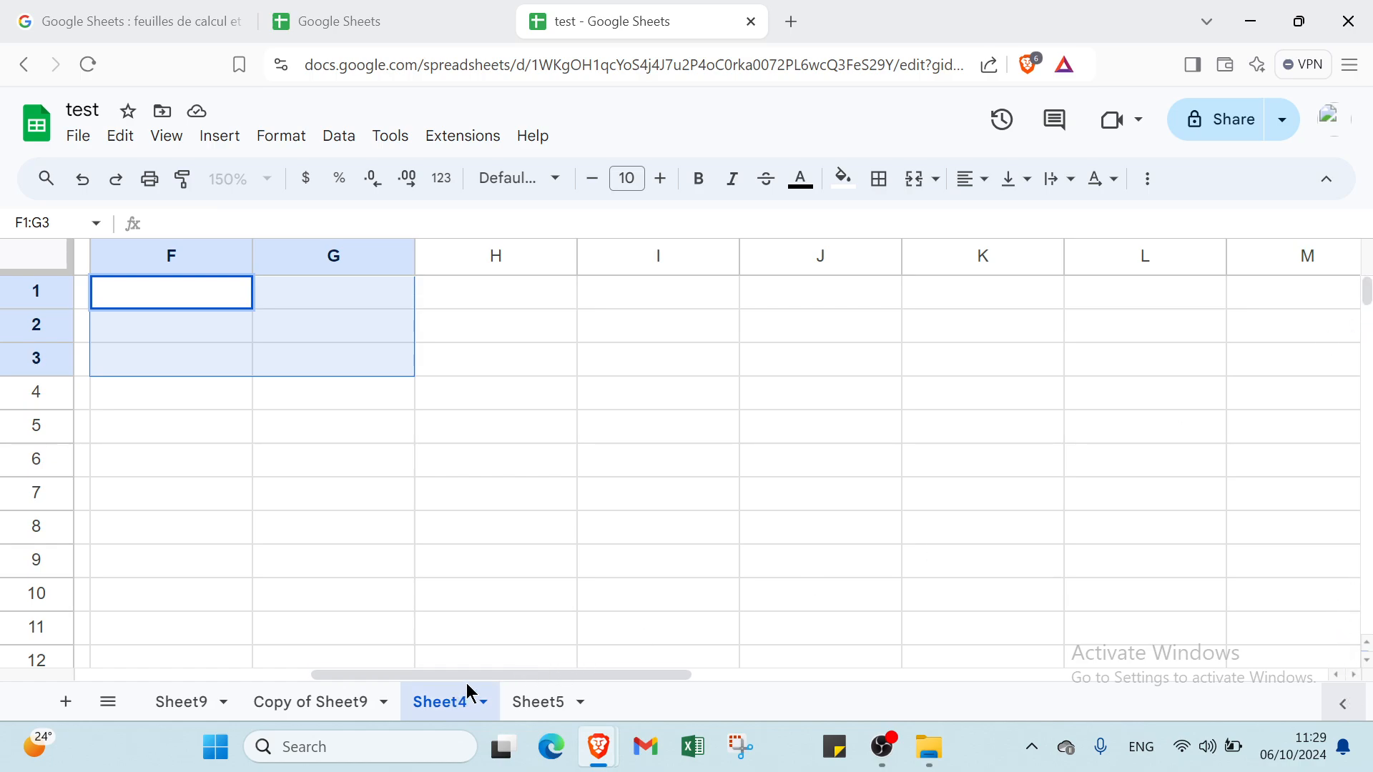
Step: Return to cell A1, select every cell in Sheet4, and reduce the selection to A1 again
left_click_drag(443, 672, 164, 678)
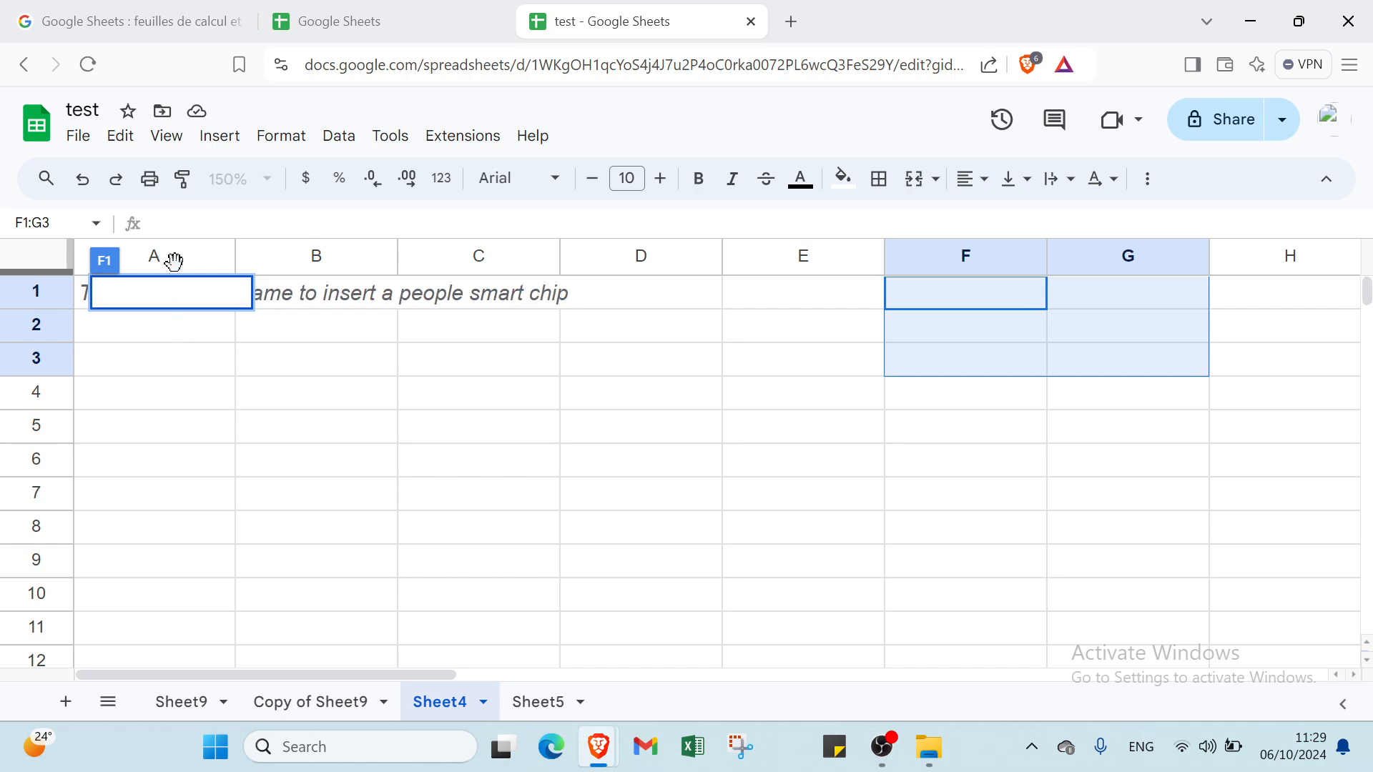
left_click(77, 293)
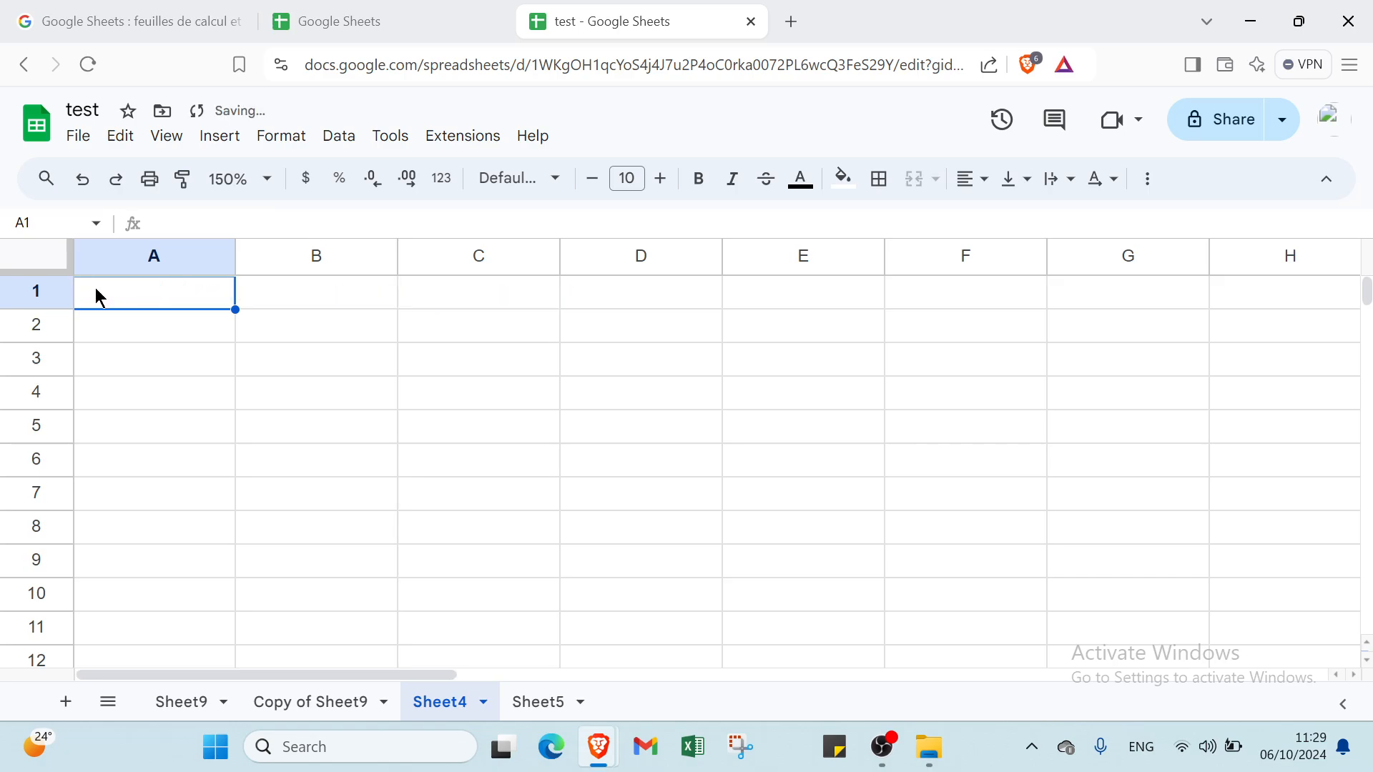
left_click(15, 259)
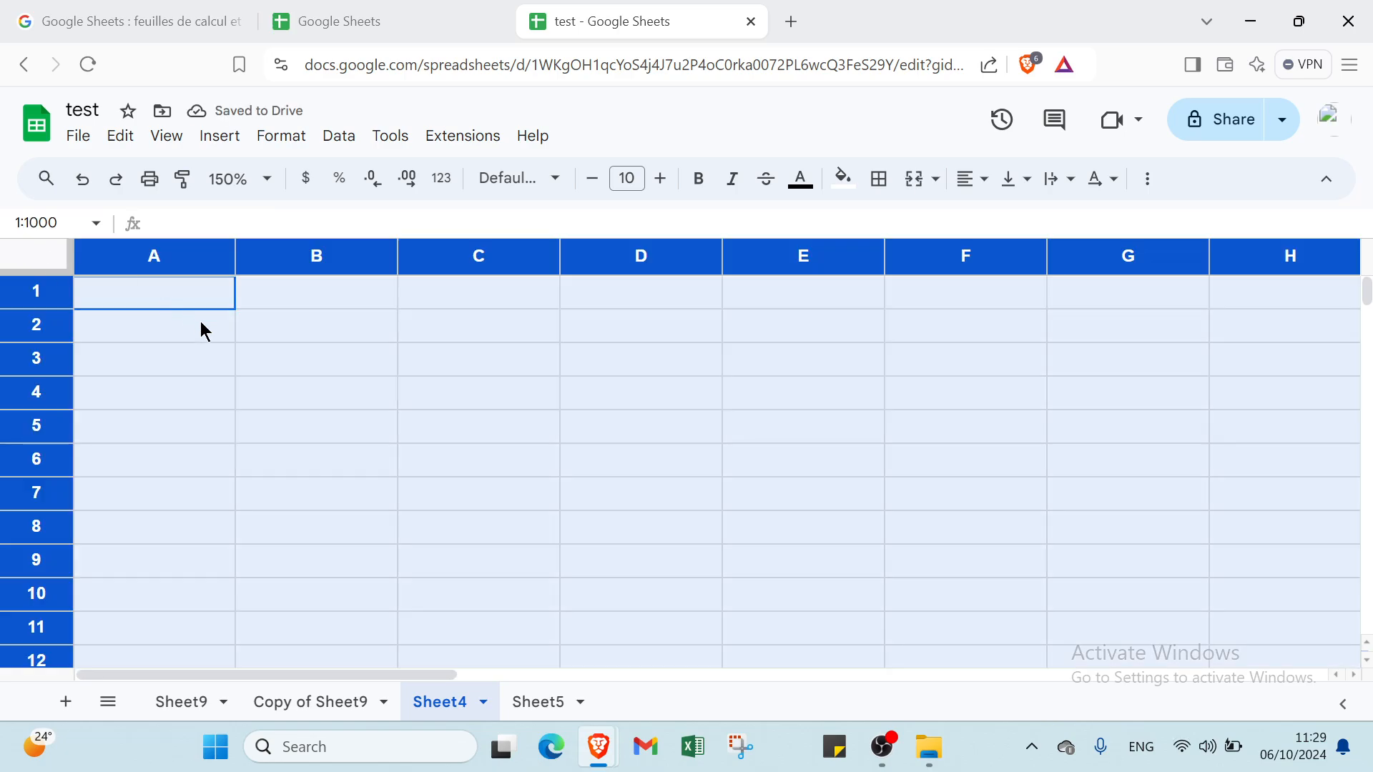
scroll(201, 320, "down", 3)
scroll(206, 316, "up", 3)
left_click(176, 294)
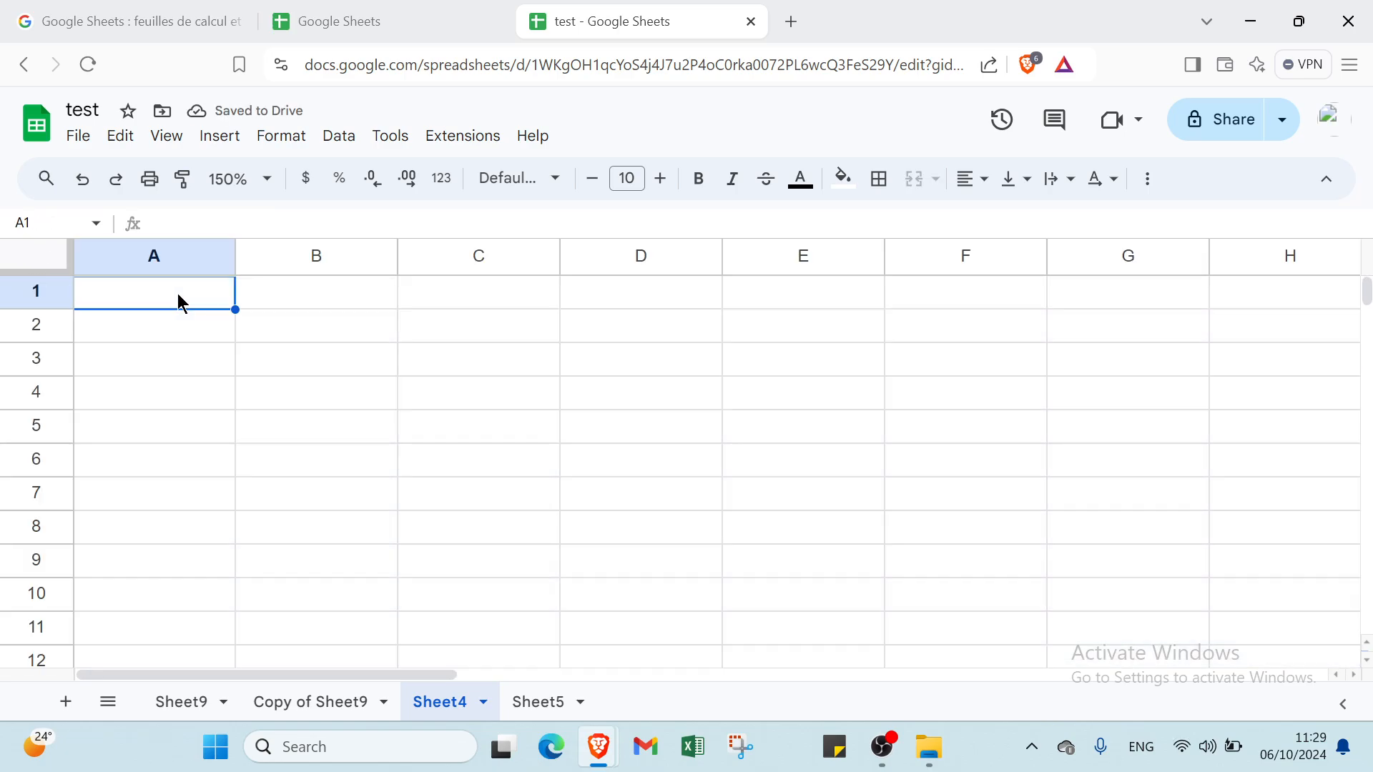
Step: Select column A, row 1 and row 3 in turn, and examine the options offered for column B
left_click(197, 270)
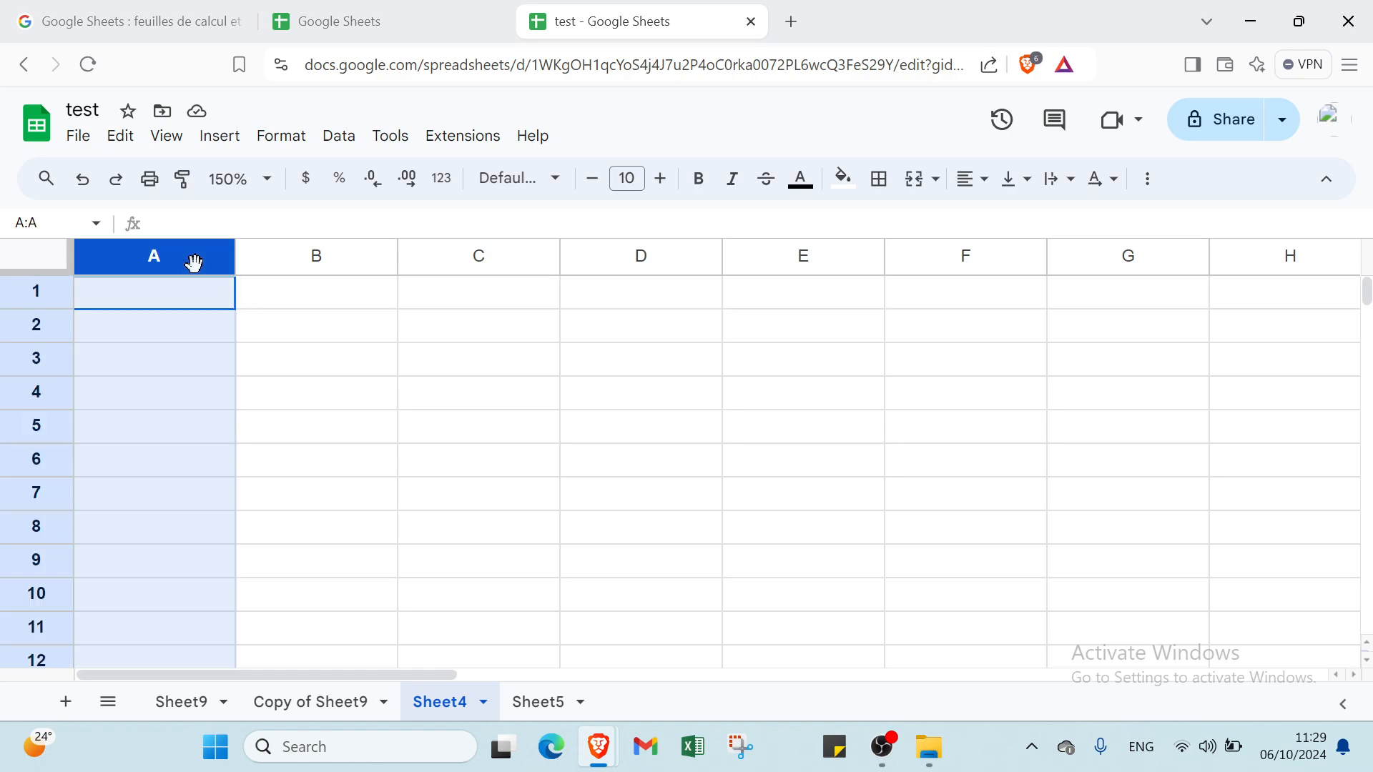
left_click(29, 297)
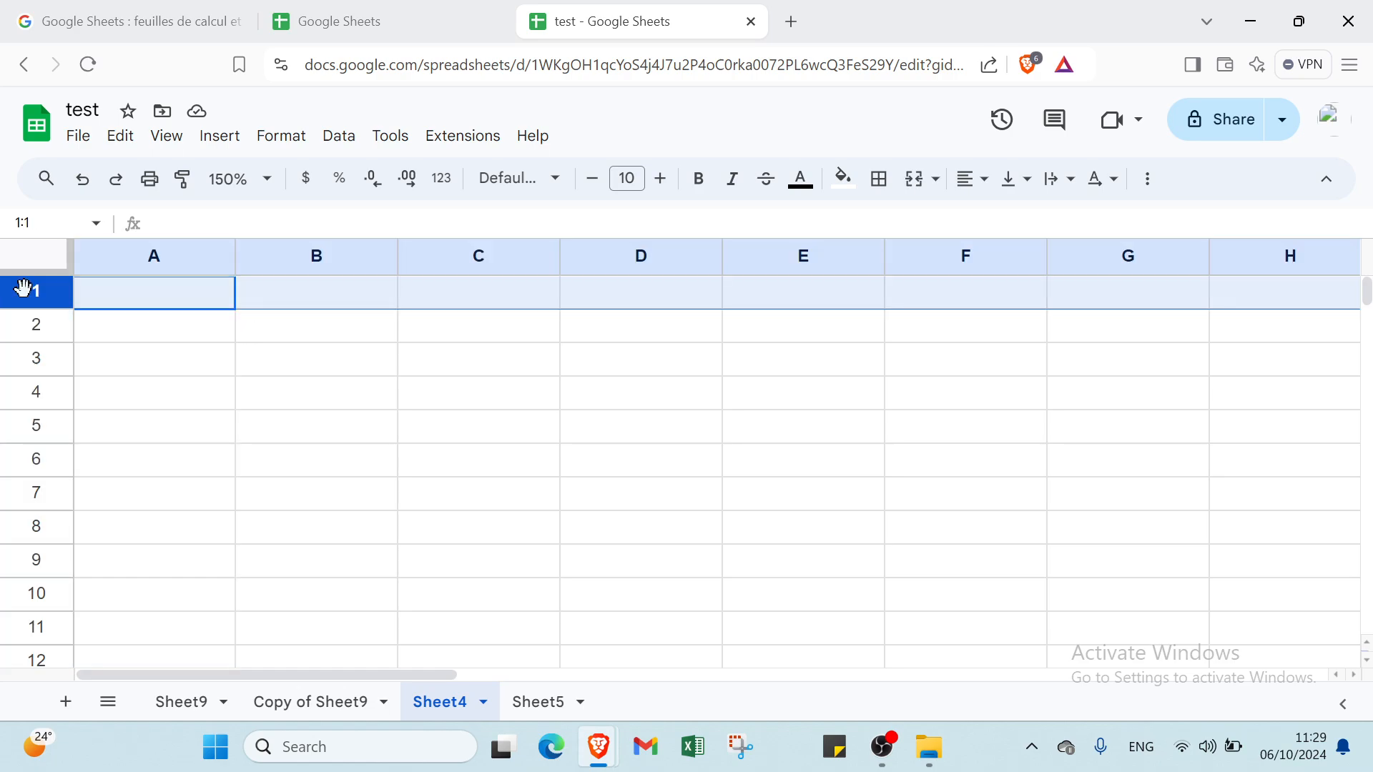
left_click_drag(25, 341, 20, 360)
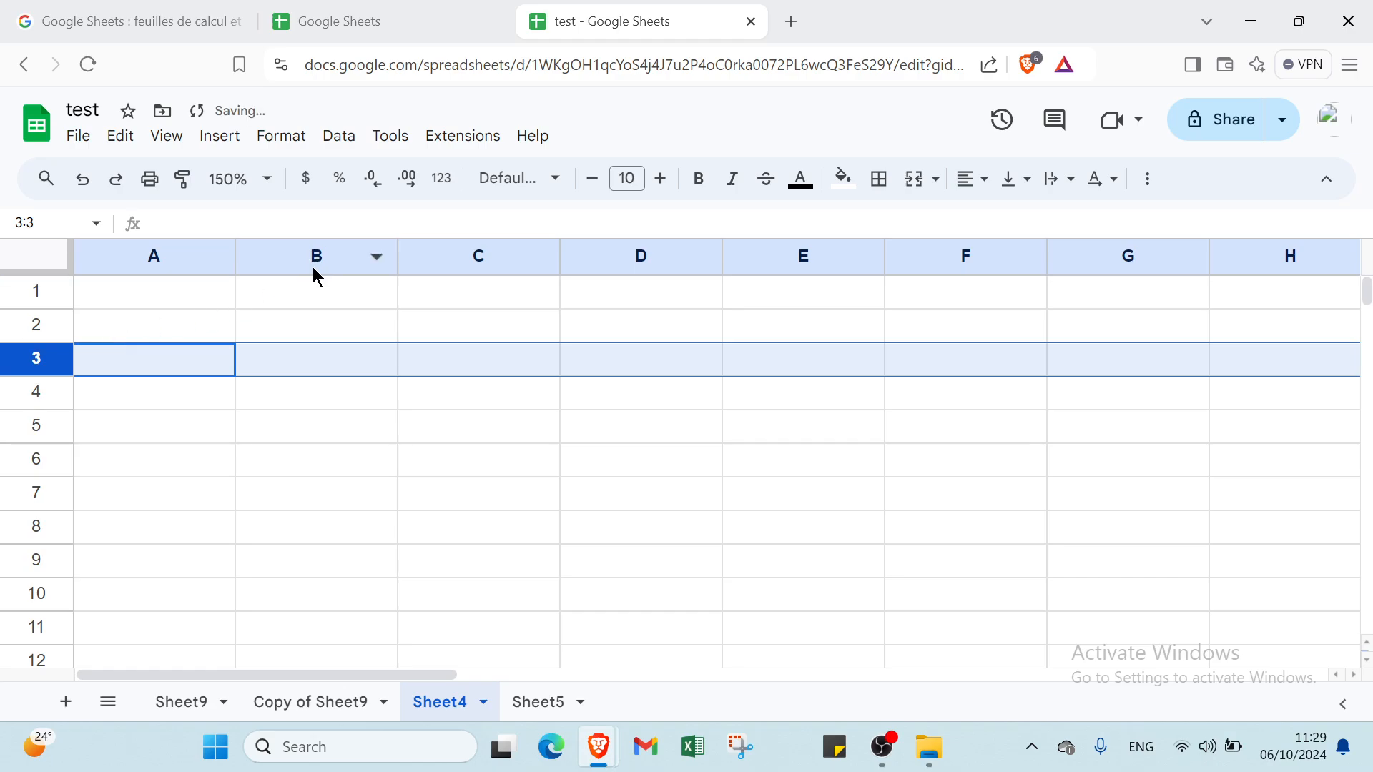
left_click(378, 257)
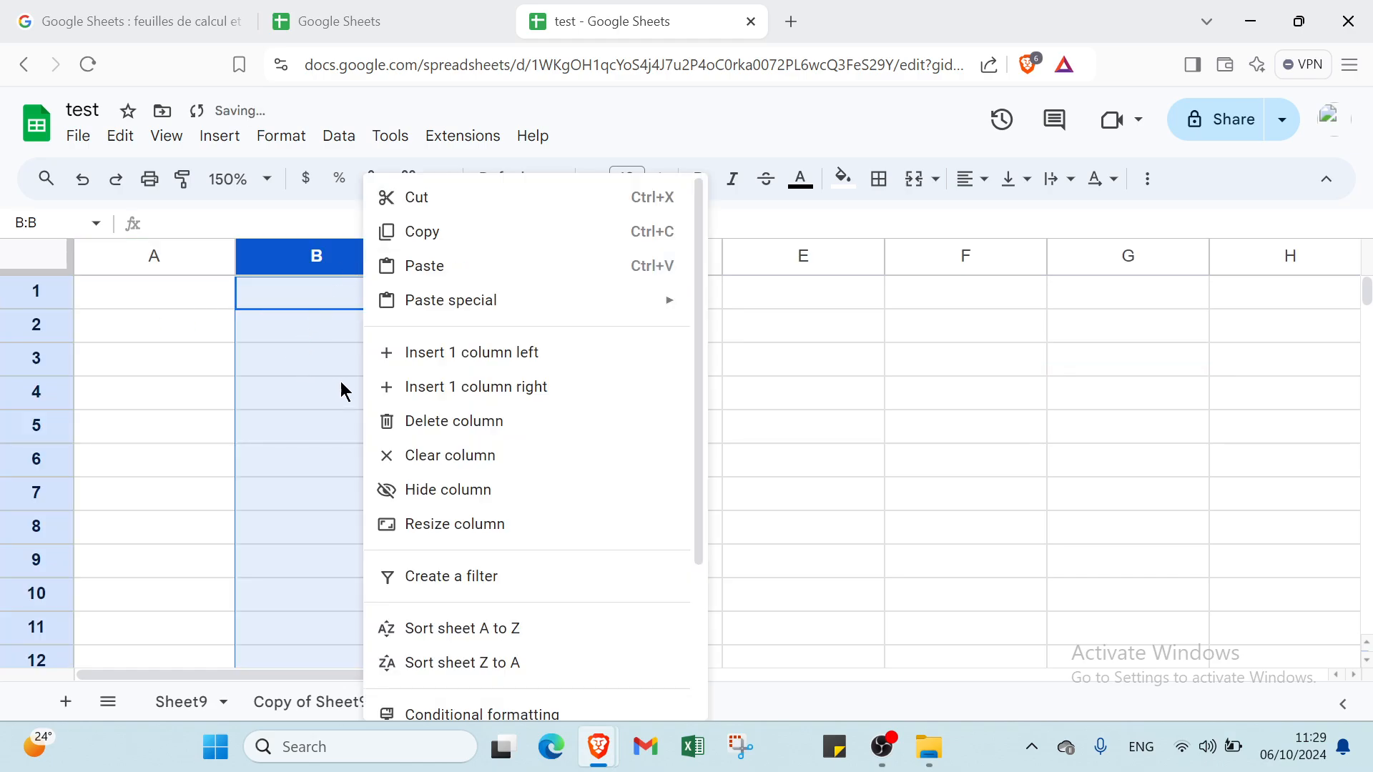
left_click(300, 391)
Step: Enter 1 in cell A1 and 2 in cell B1 of Sheet4
left_click(156, 288)
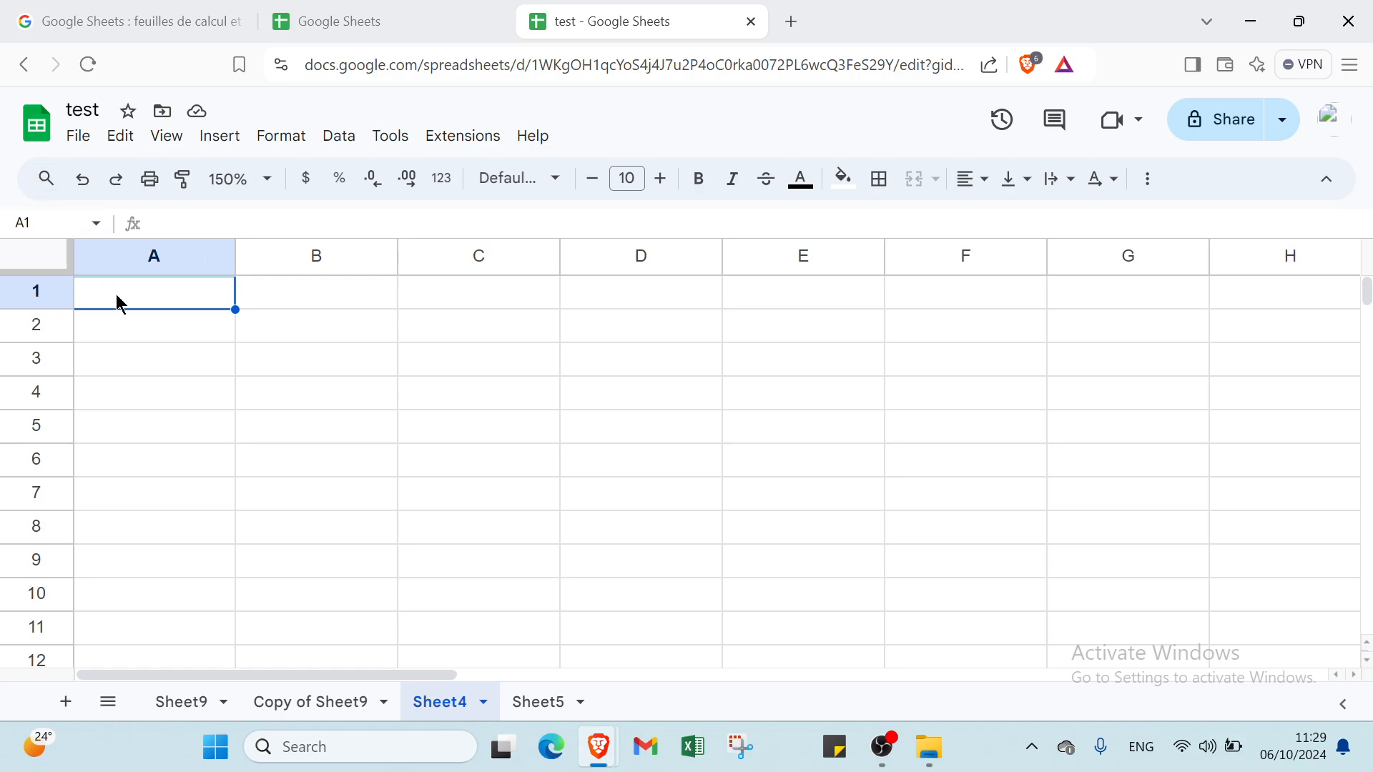
type("1")
left_click(275, 306)
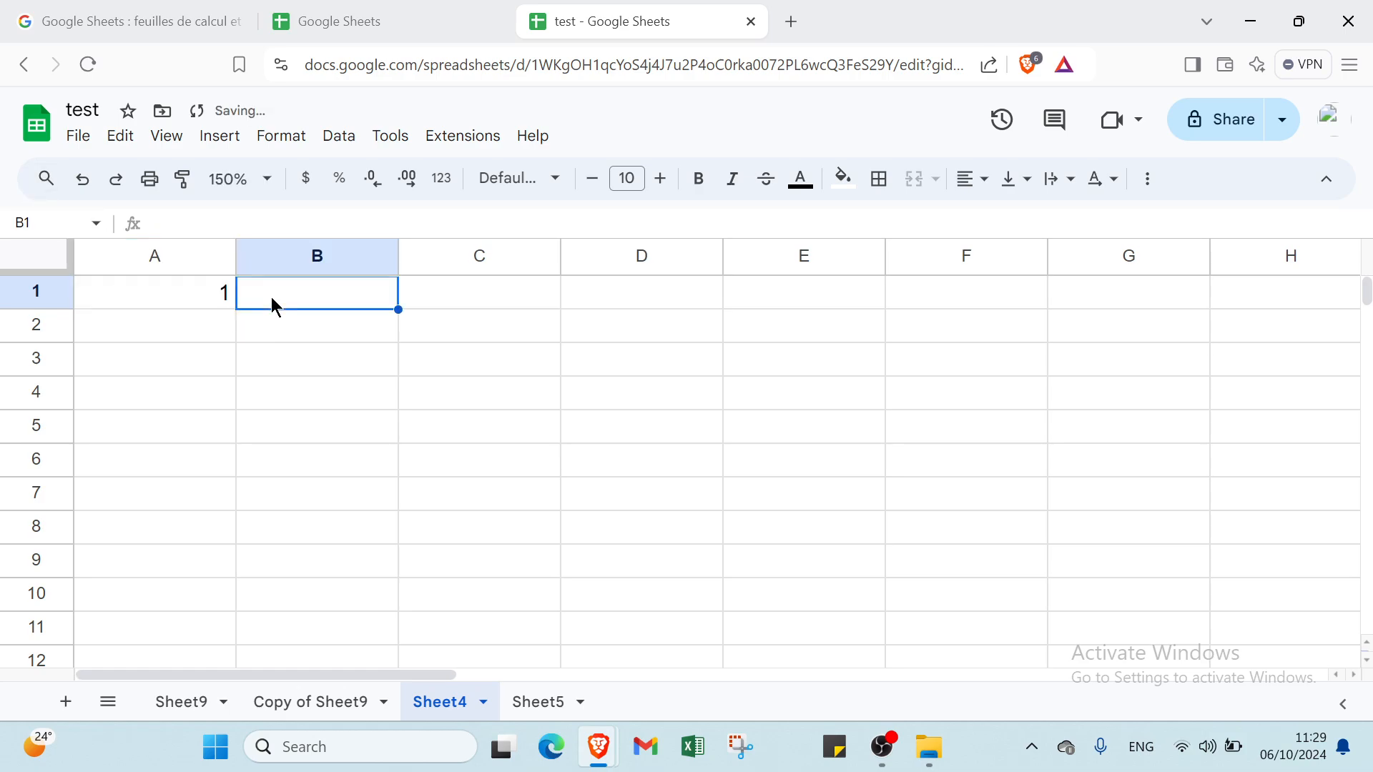
type("2")
left_click(450, 299)
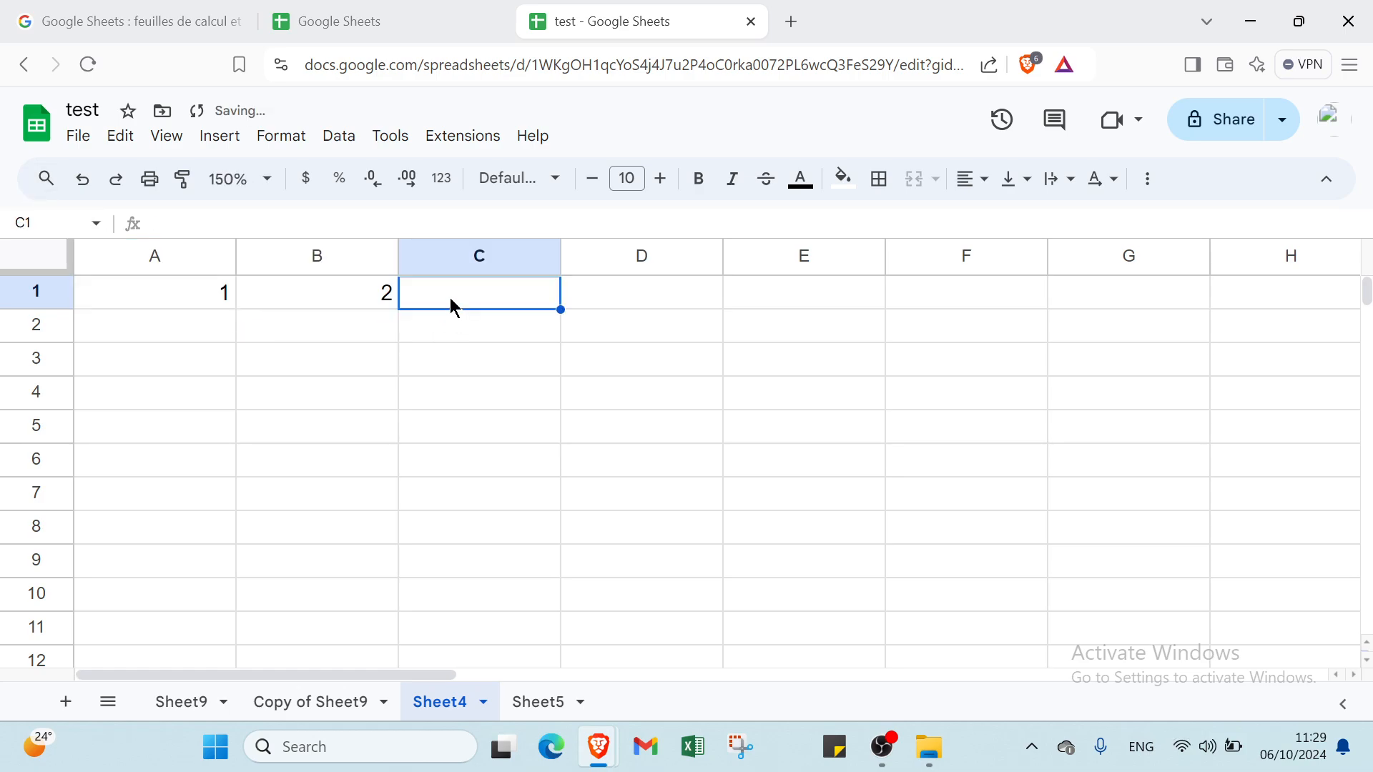
Step: Enter 3 in cell C1 and 4 in cell D1 of Sheet4
type("3")
left_click(603, 296)
type("4")
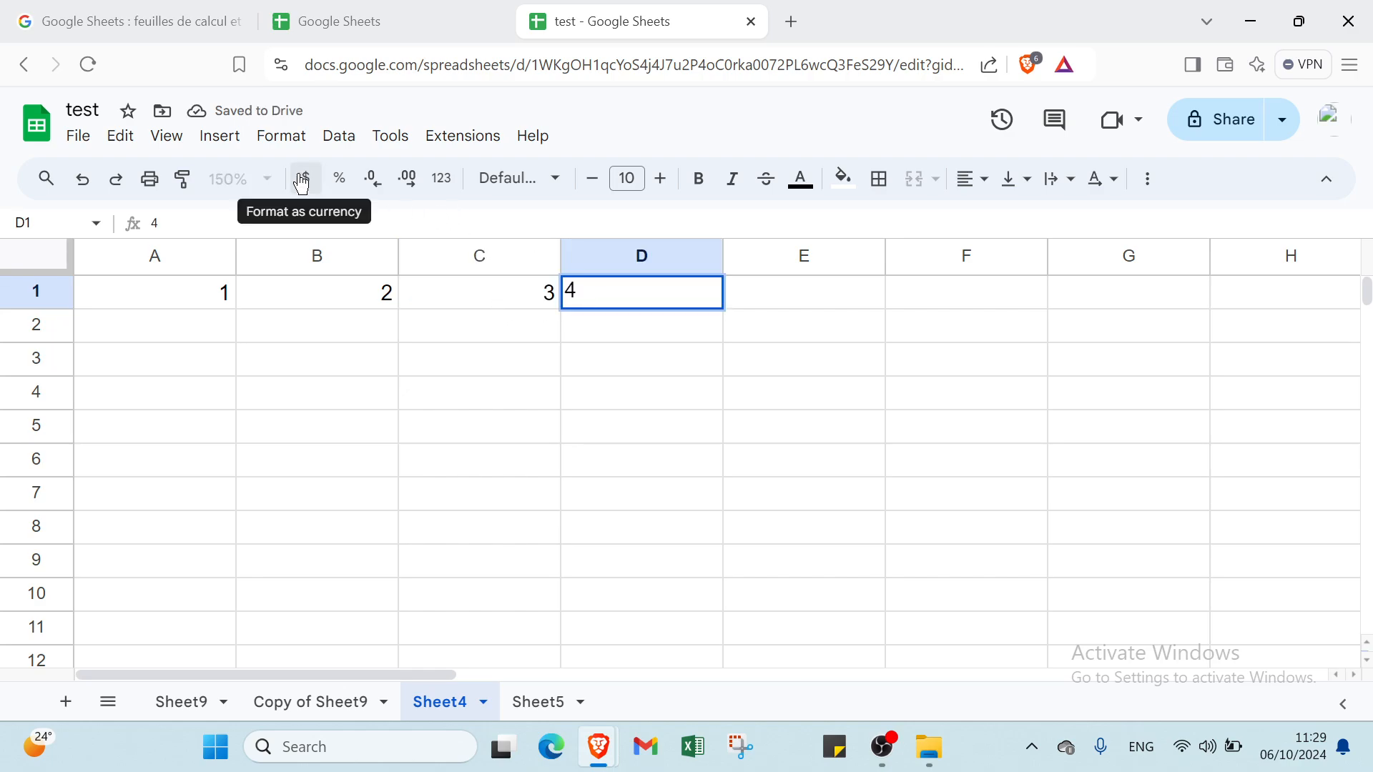
Step: Format each of the cells A1, B1, C1 and D1 as currency
left_click(204, 297)
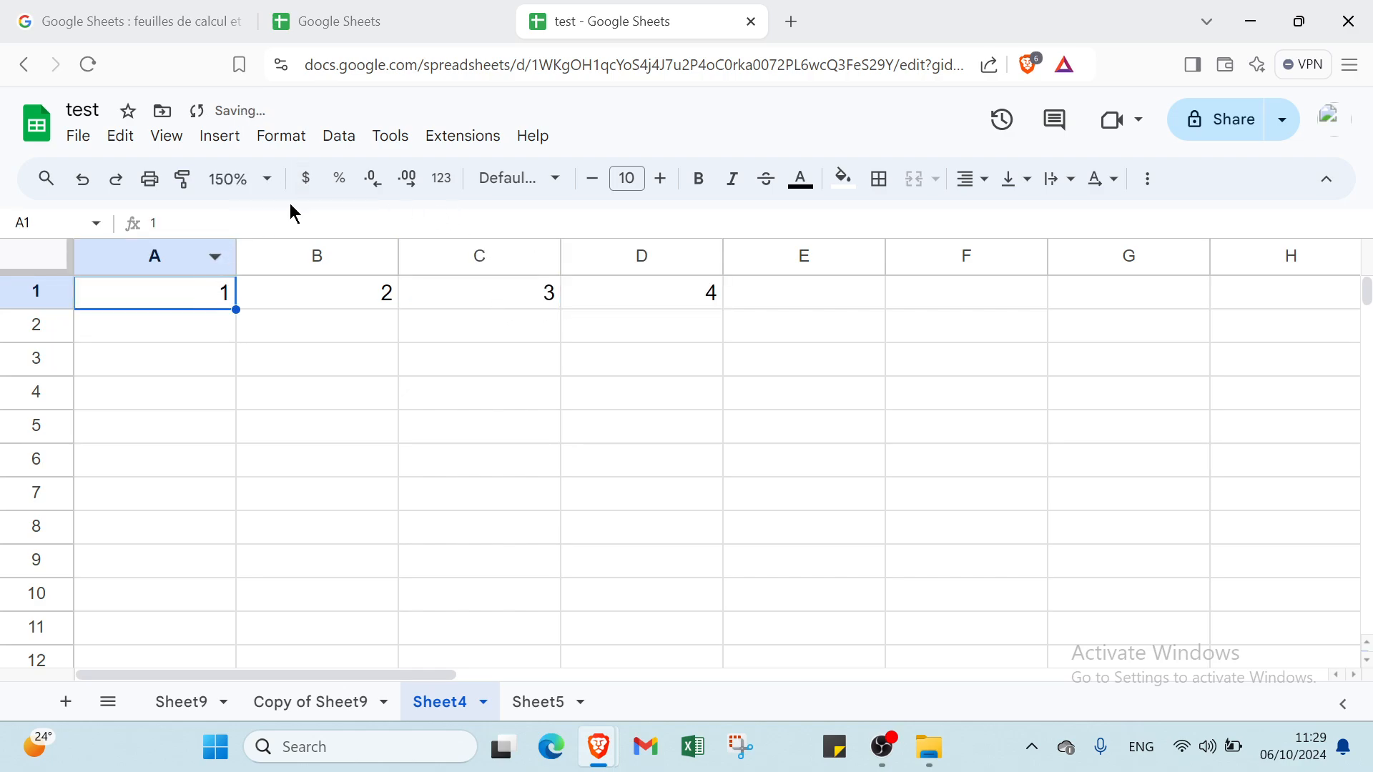
left_click(306, 178)
left_click(297, 295)
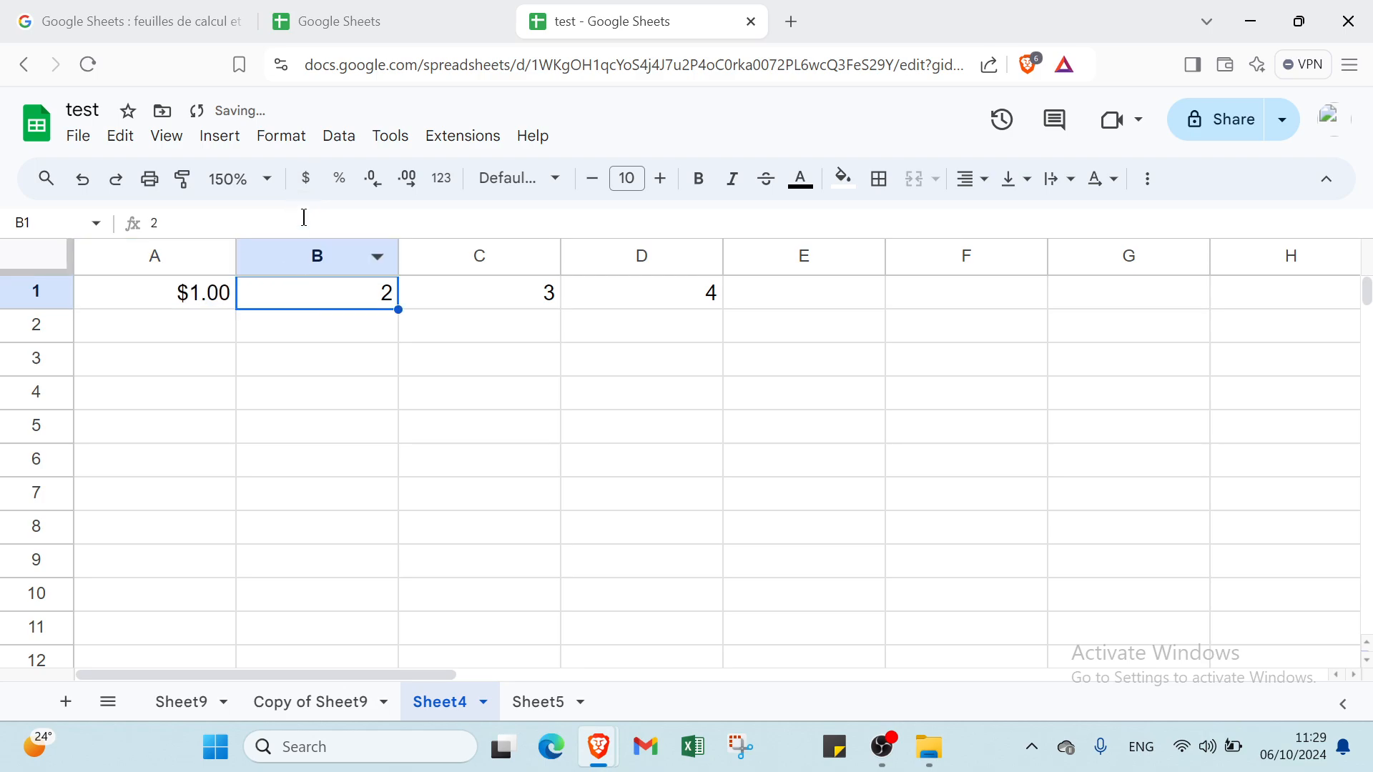
left_click(305, 179)
left_click(452, 304)
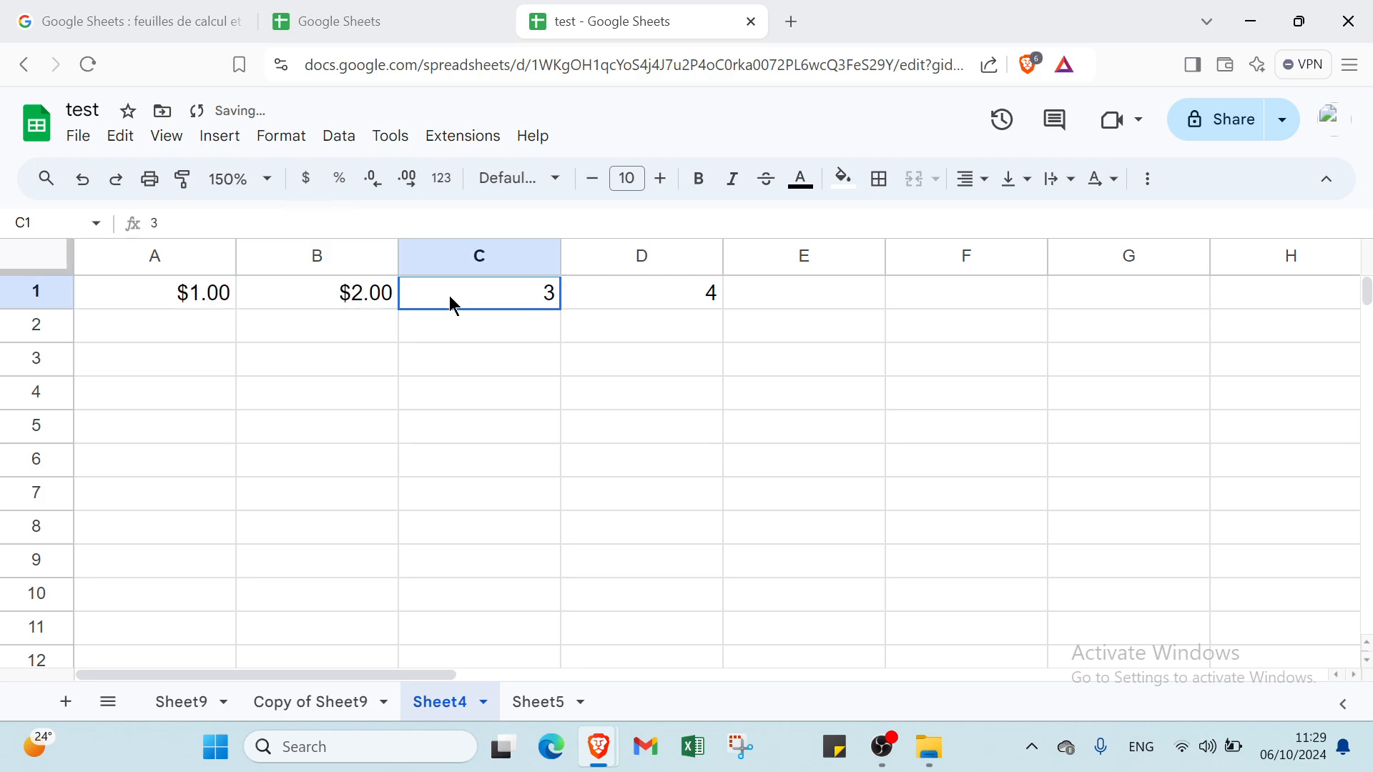
left_click(306, 178)
left_click(623, 289)
left_click(301, 187)
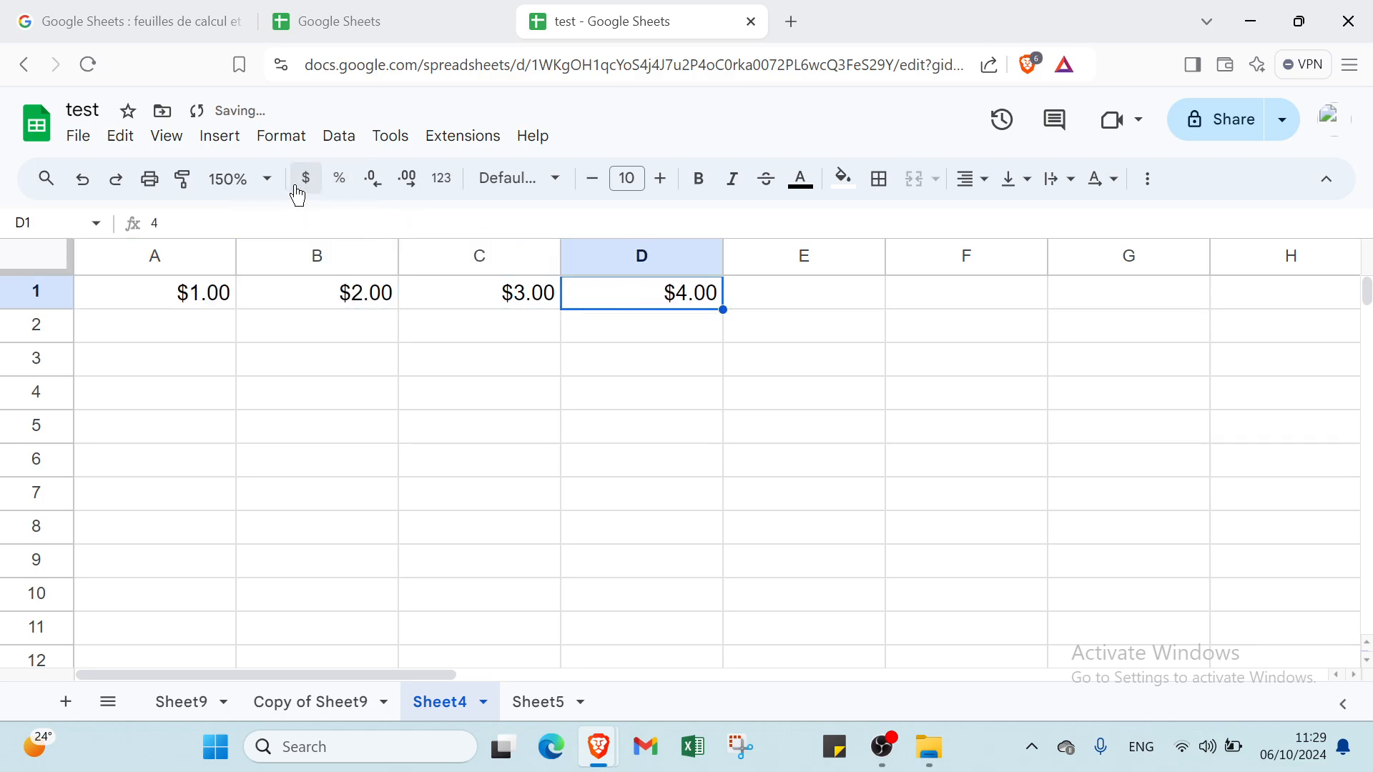
Step: Enter 1 in cells A2 and A3
left_click(187, 323)
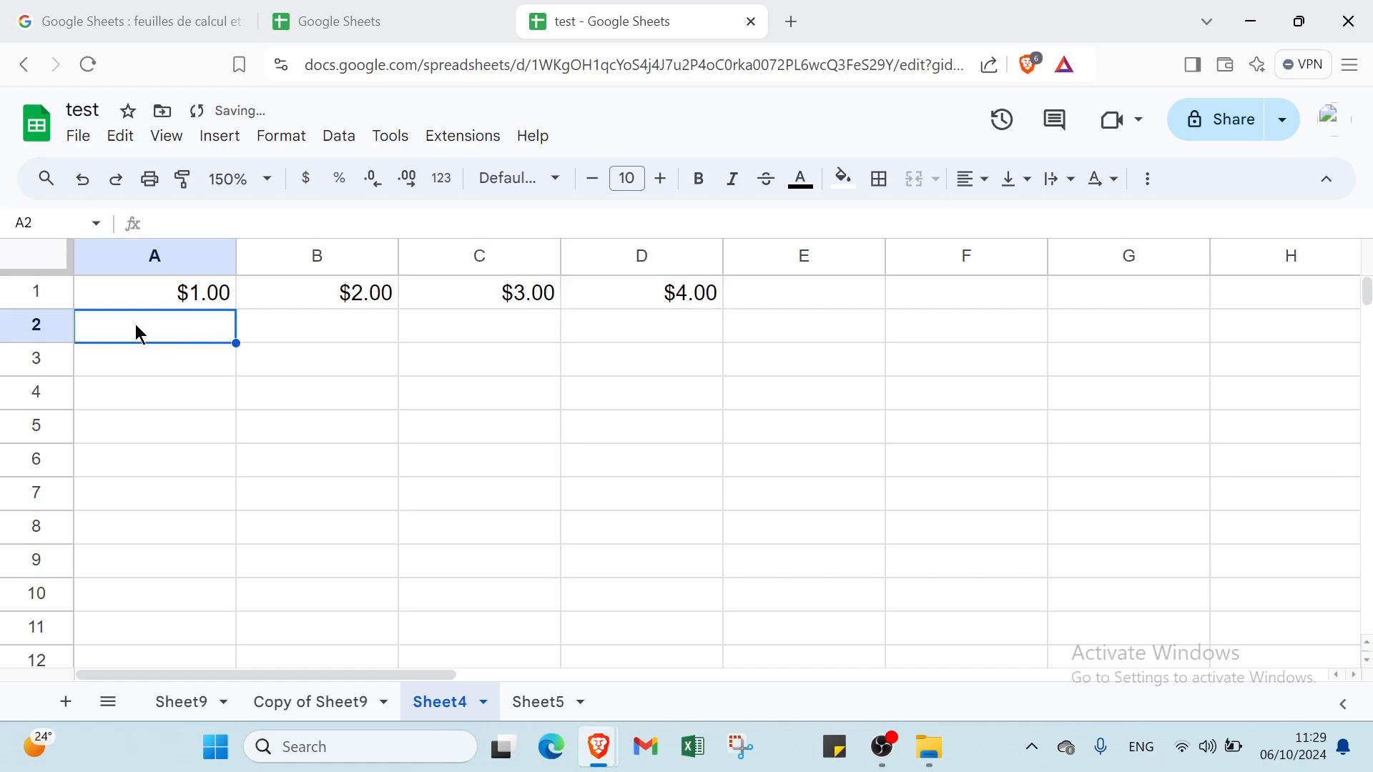
type("1")
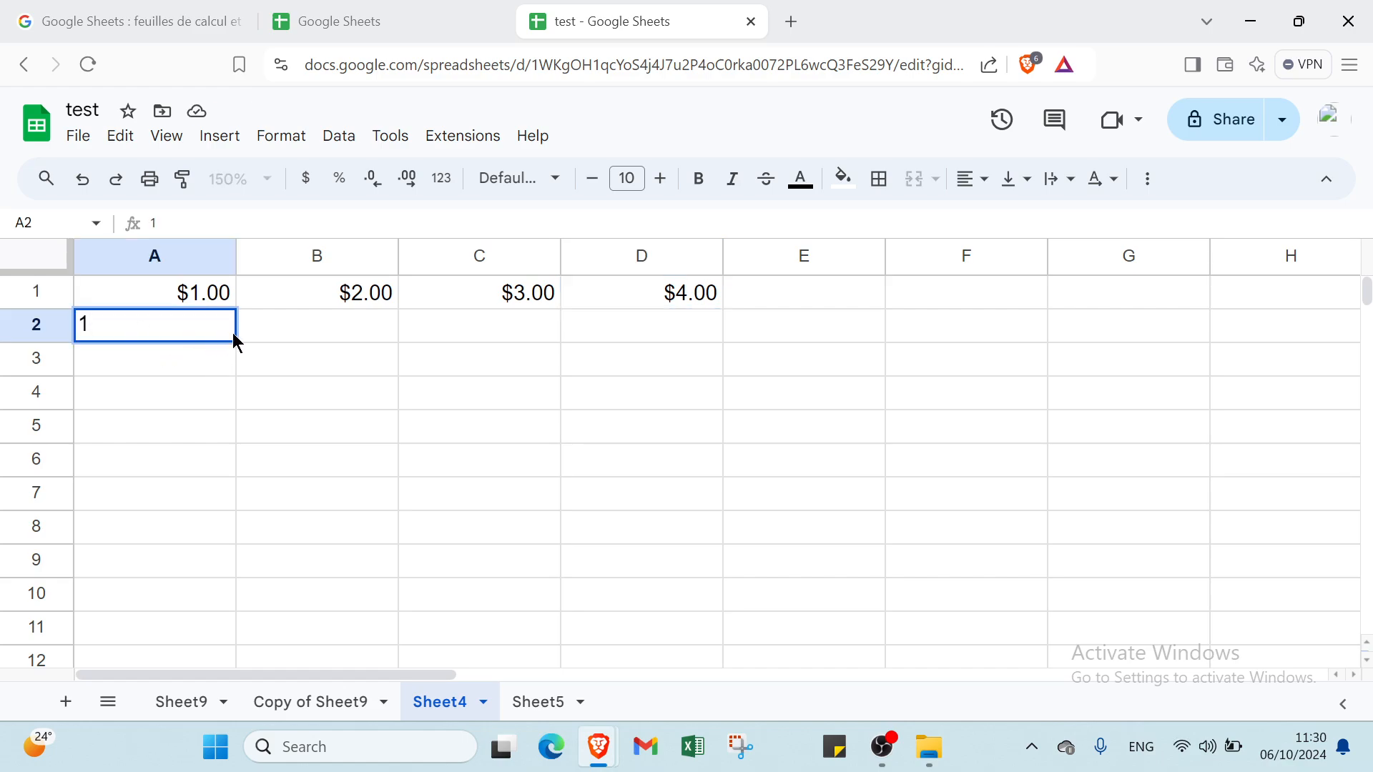
key("ctrl+a")
left_click(208, 333)
left_click(212, 355)
left_click(227, 326)
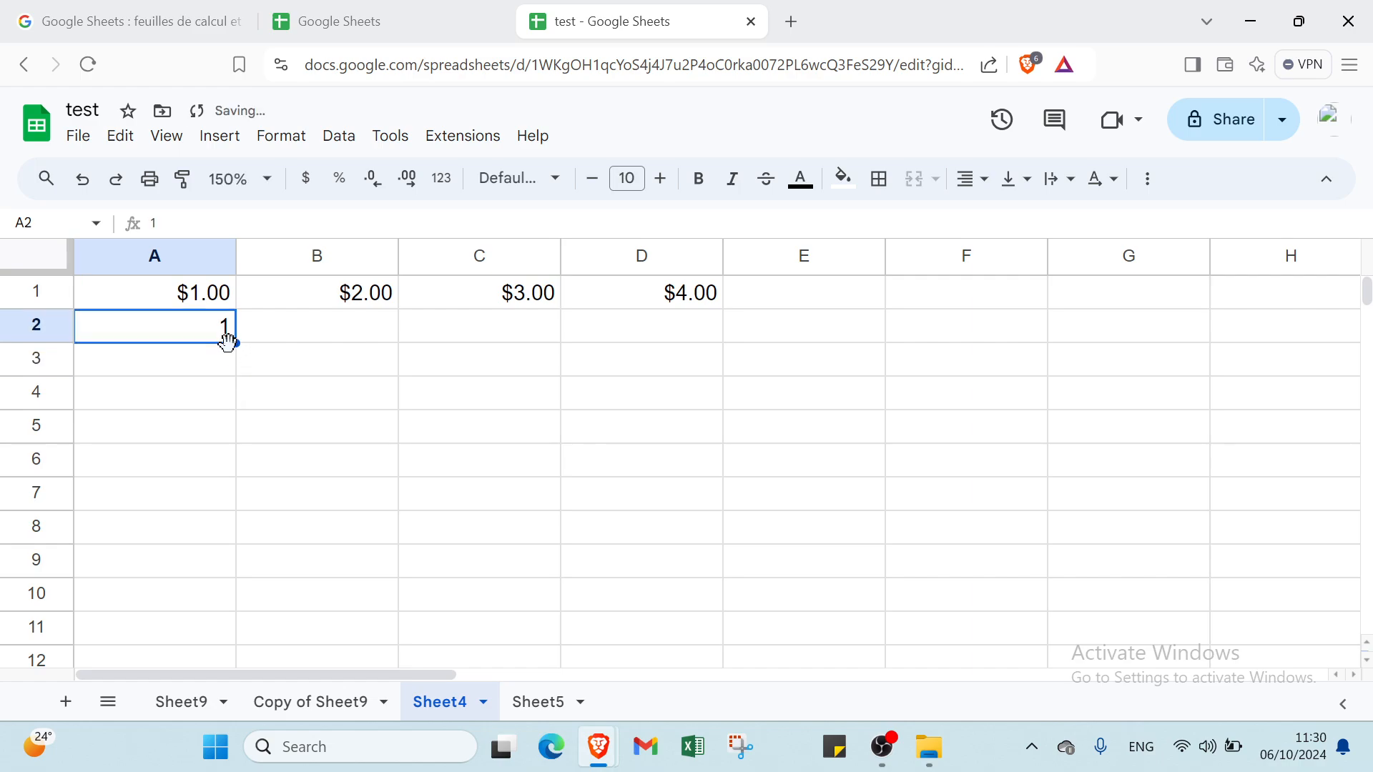
left_click(188, 368)
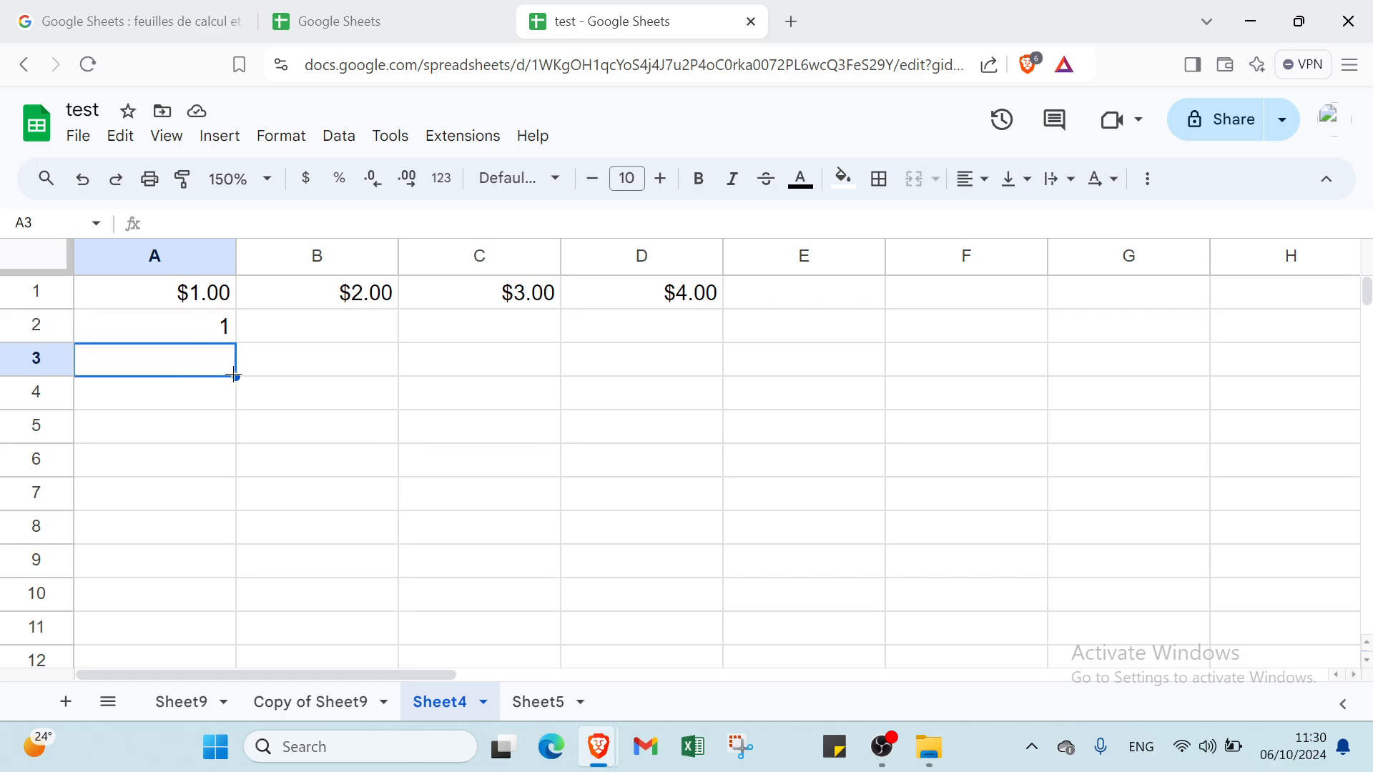
mouse_move(236, 377)
left_mouse_down()
mouse_move(233, 392)
mouse_move(224, 379)
left_mouse_up()
left_click(217, 359)
double_click(216, 359)
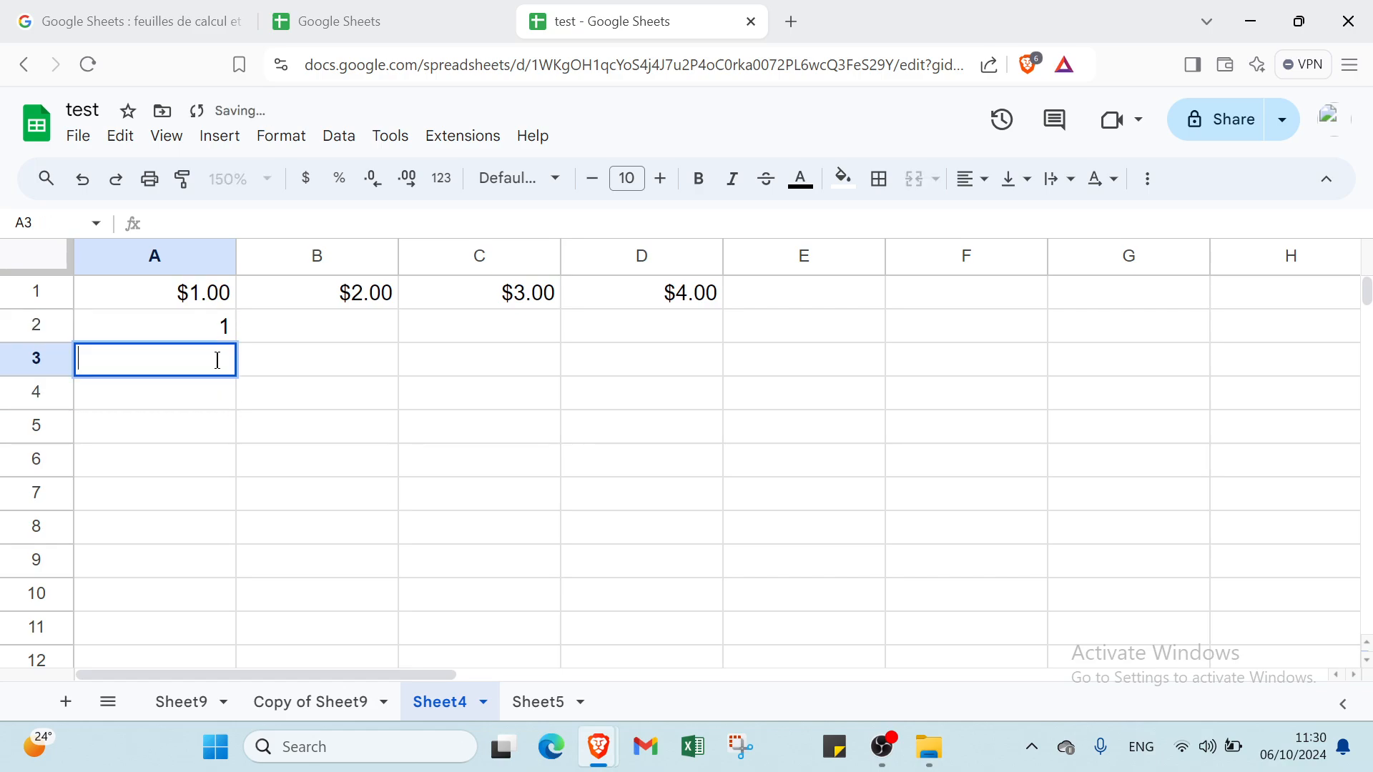
type("1")
Step: Fill the value of cell A3 down column A to A7
left_click_drag(237, 376, 222, 520)
left_click(218, 384)
left_click(219, 367)
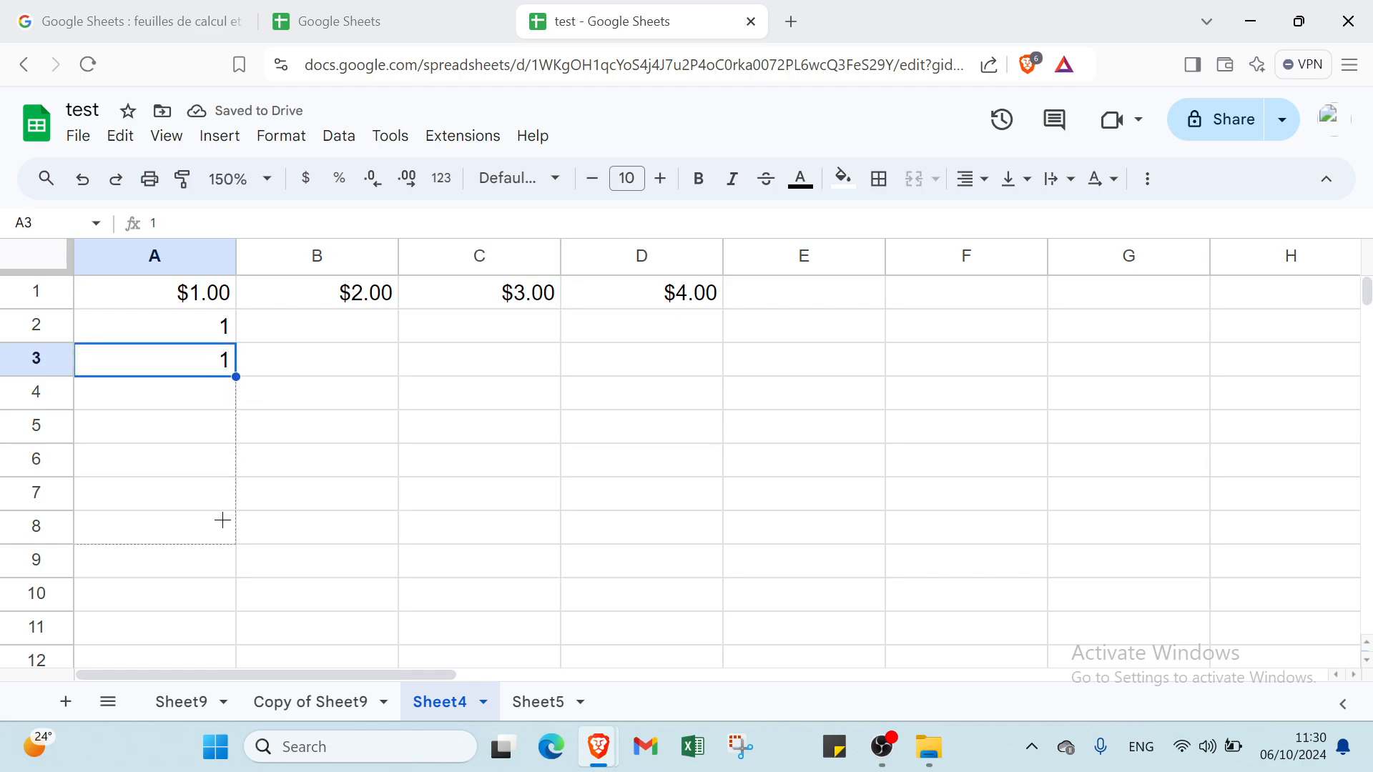
key("Return")
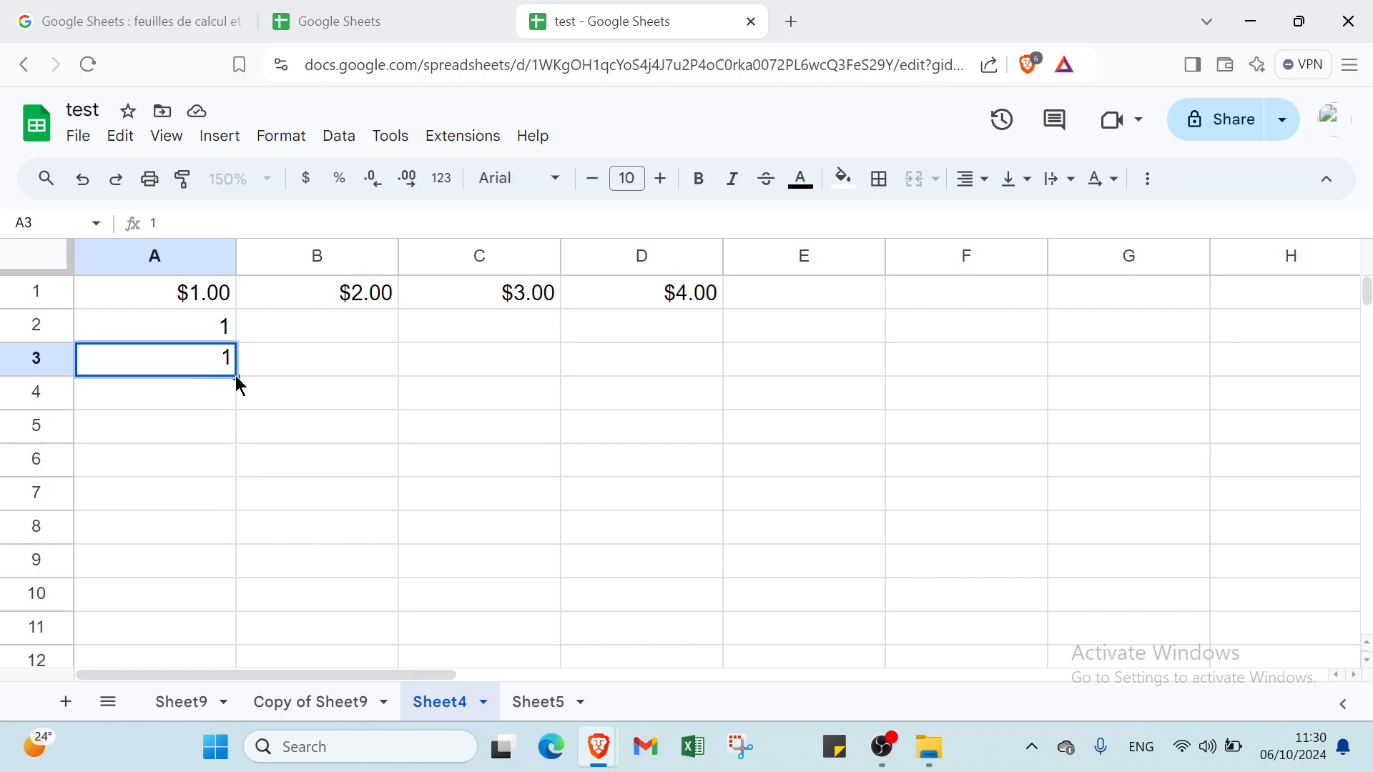
key("ctrl+a")
key("Escape")
left_click_drag(237, 377, 224, 508)
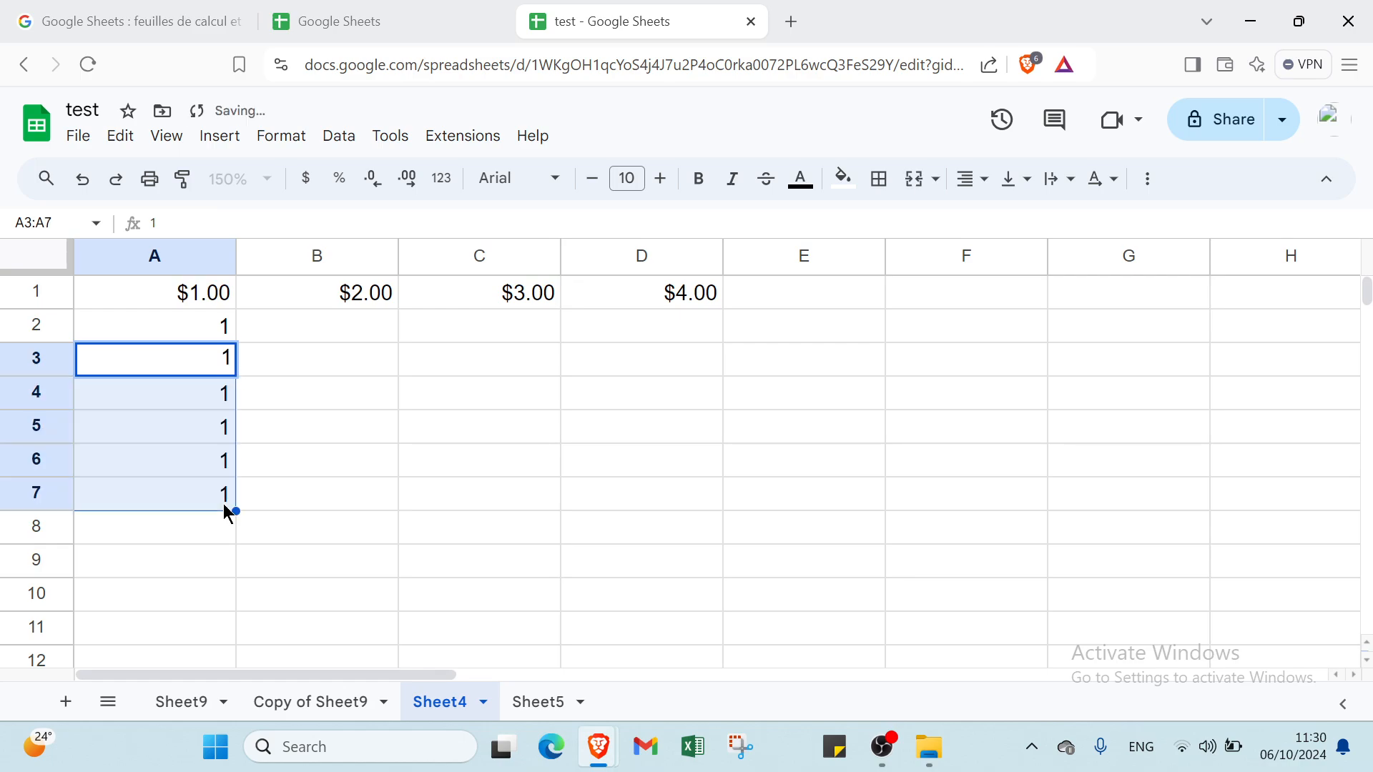
Step: Enter 2 individually in each of the cells B2 to B7
left_click(345, 326)
type("2")
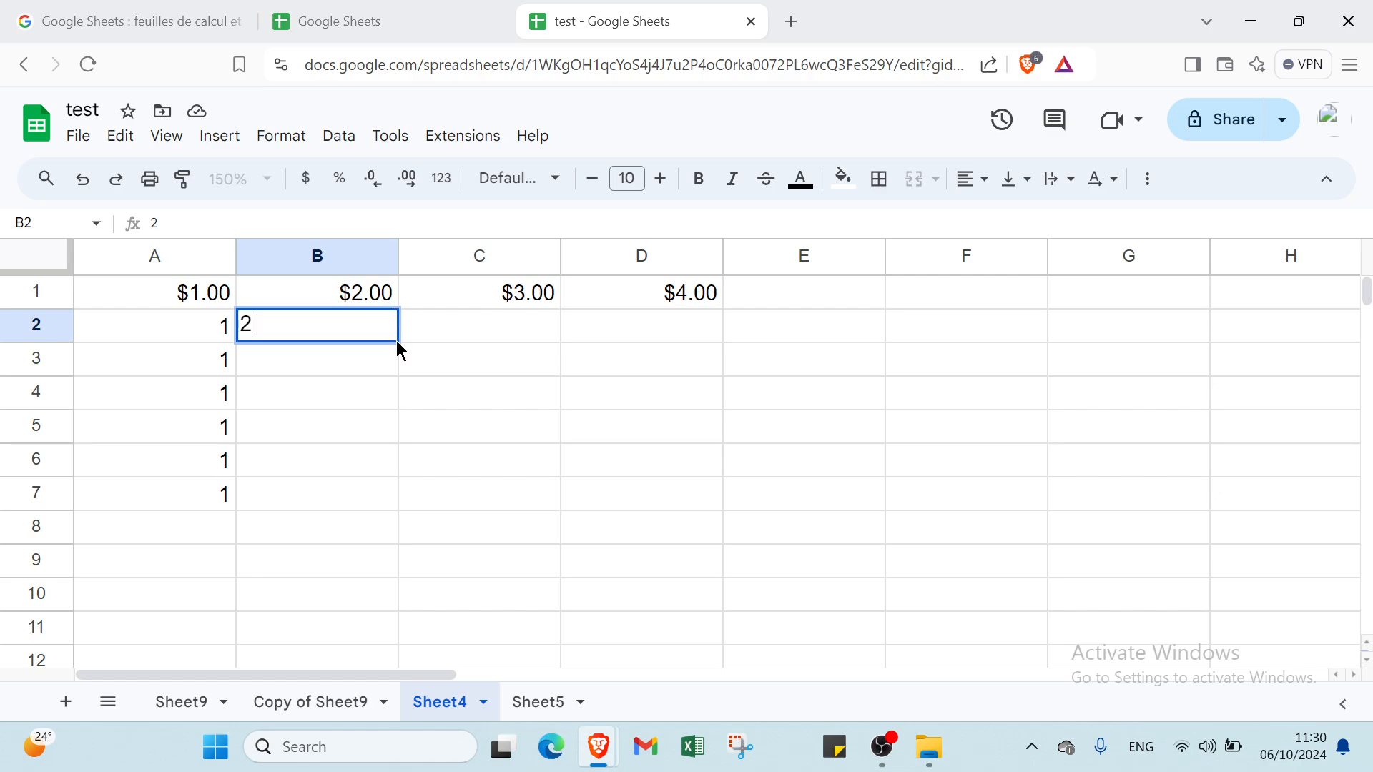
left_click(409, 367)
left_click(362, 357)
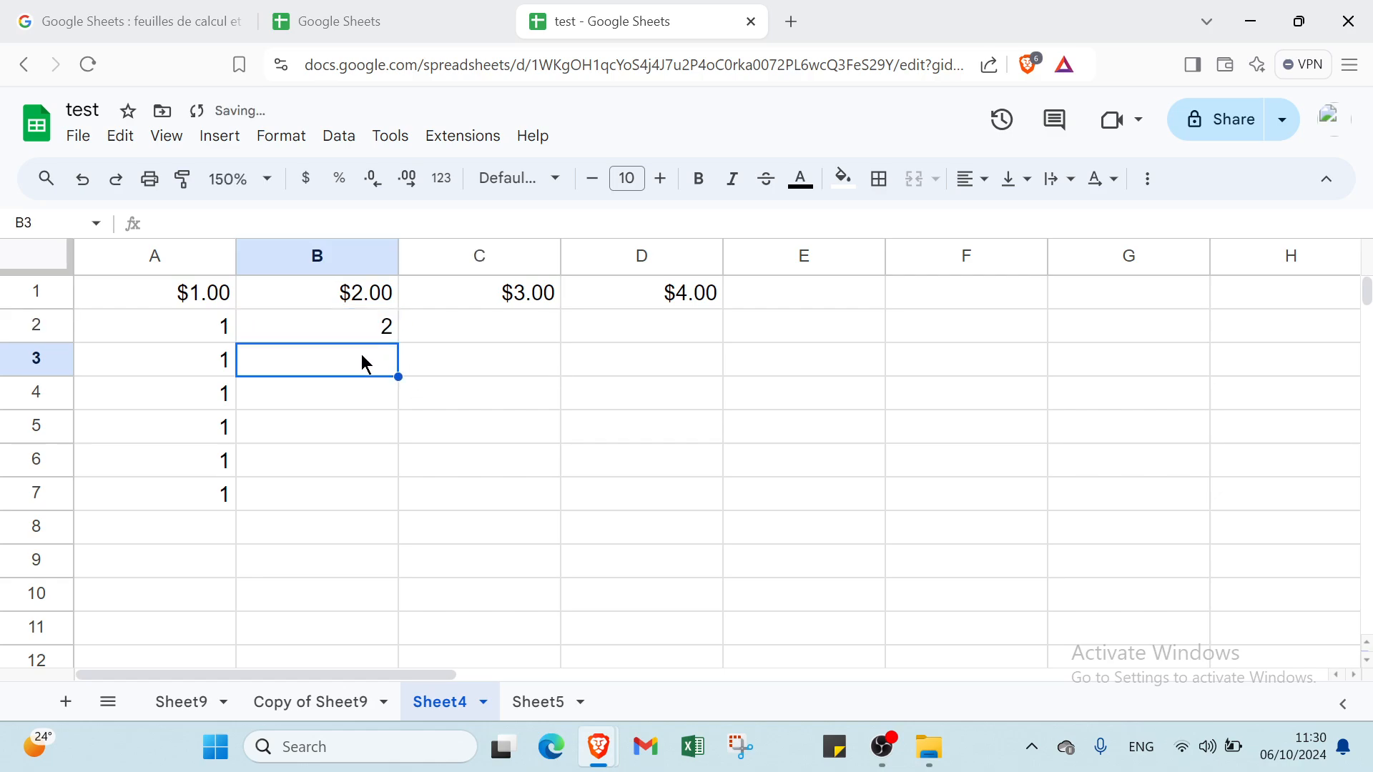
type("2")
left_click(383, 389)
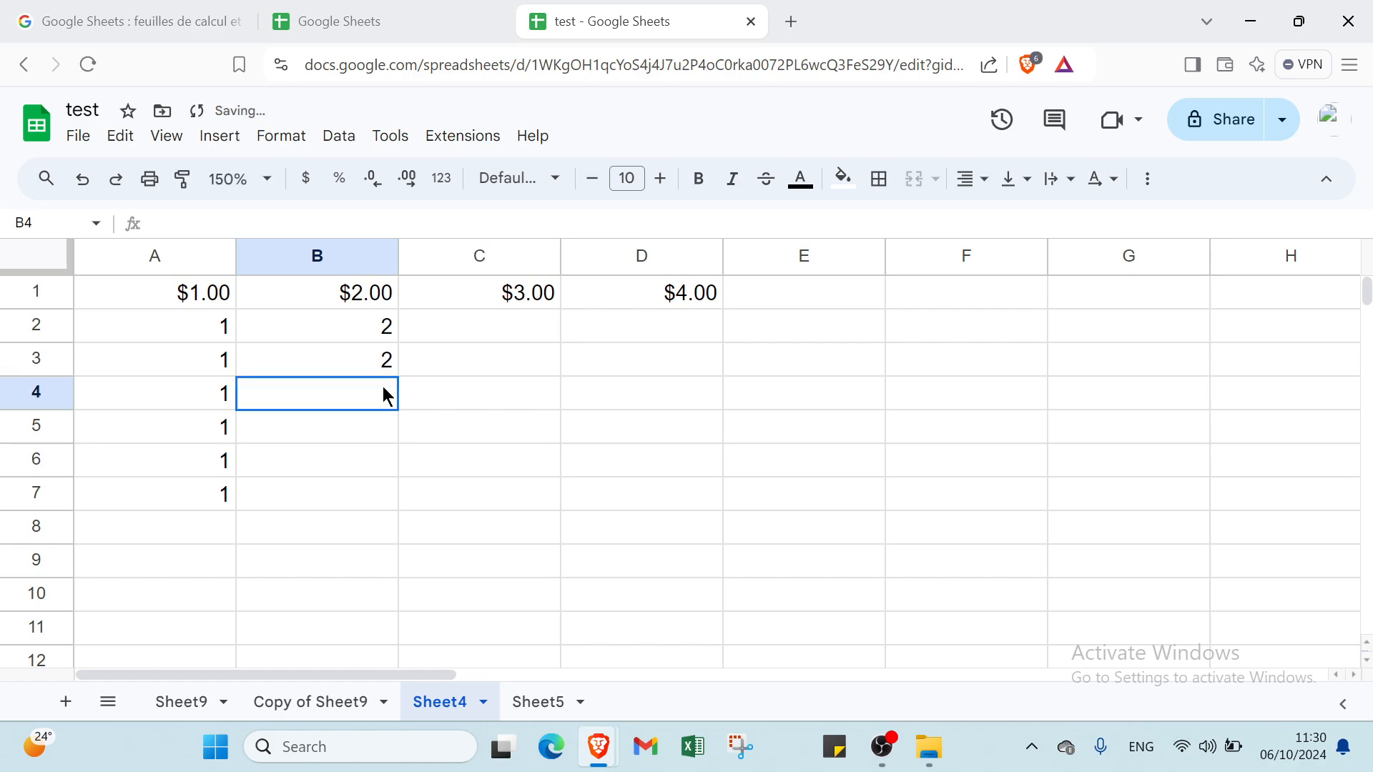
type("2")
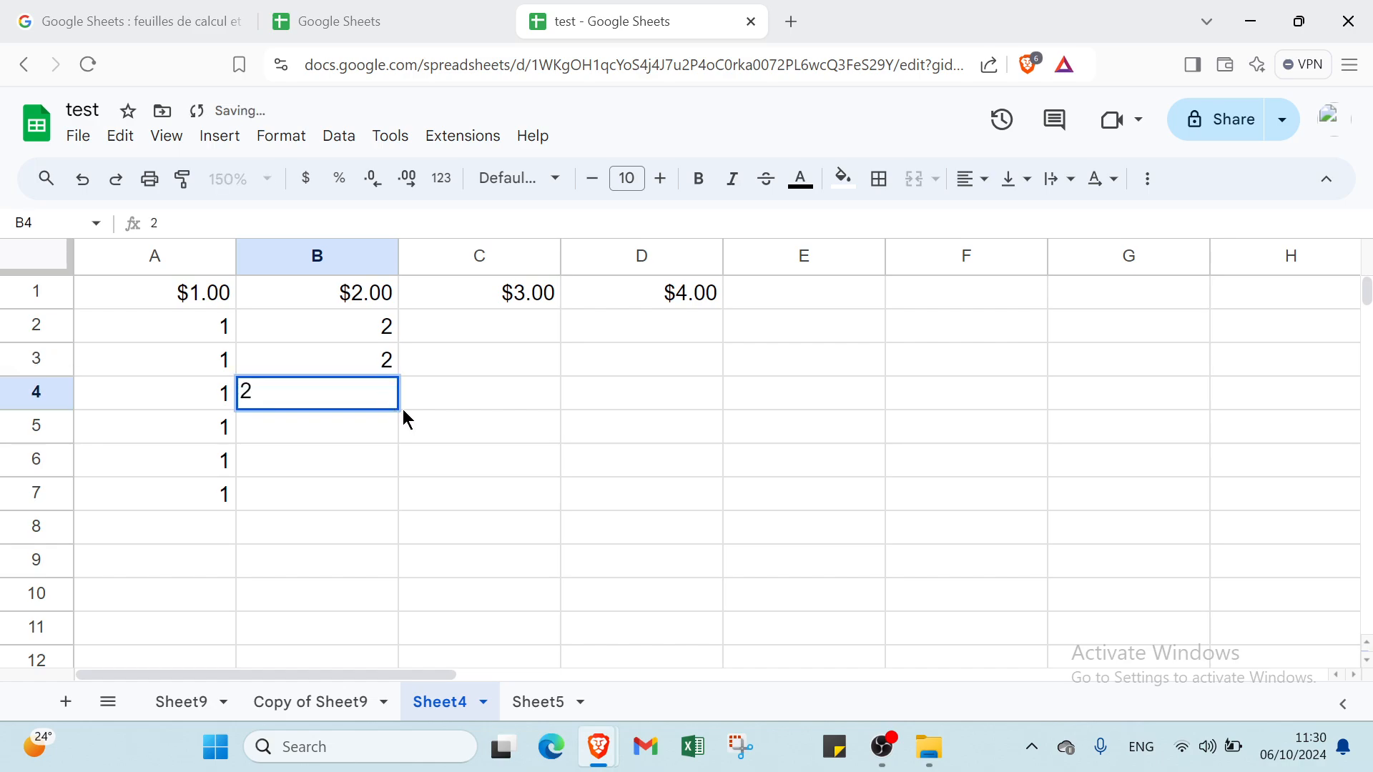
left_click(355, 426)
type("2")
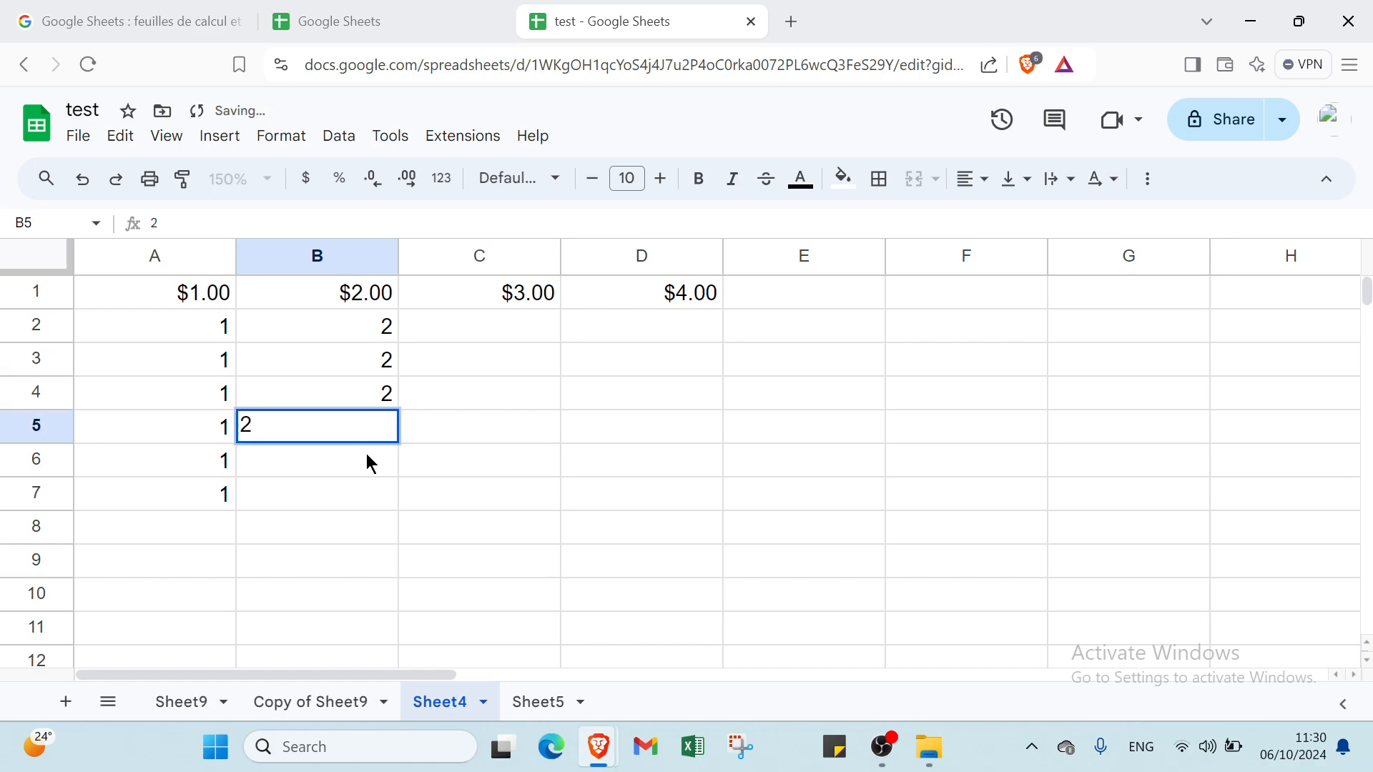
left_click(367, 453)
type("2")
left_click(349, 487)
type("2")
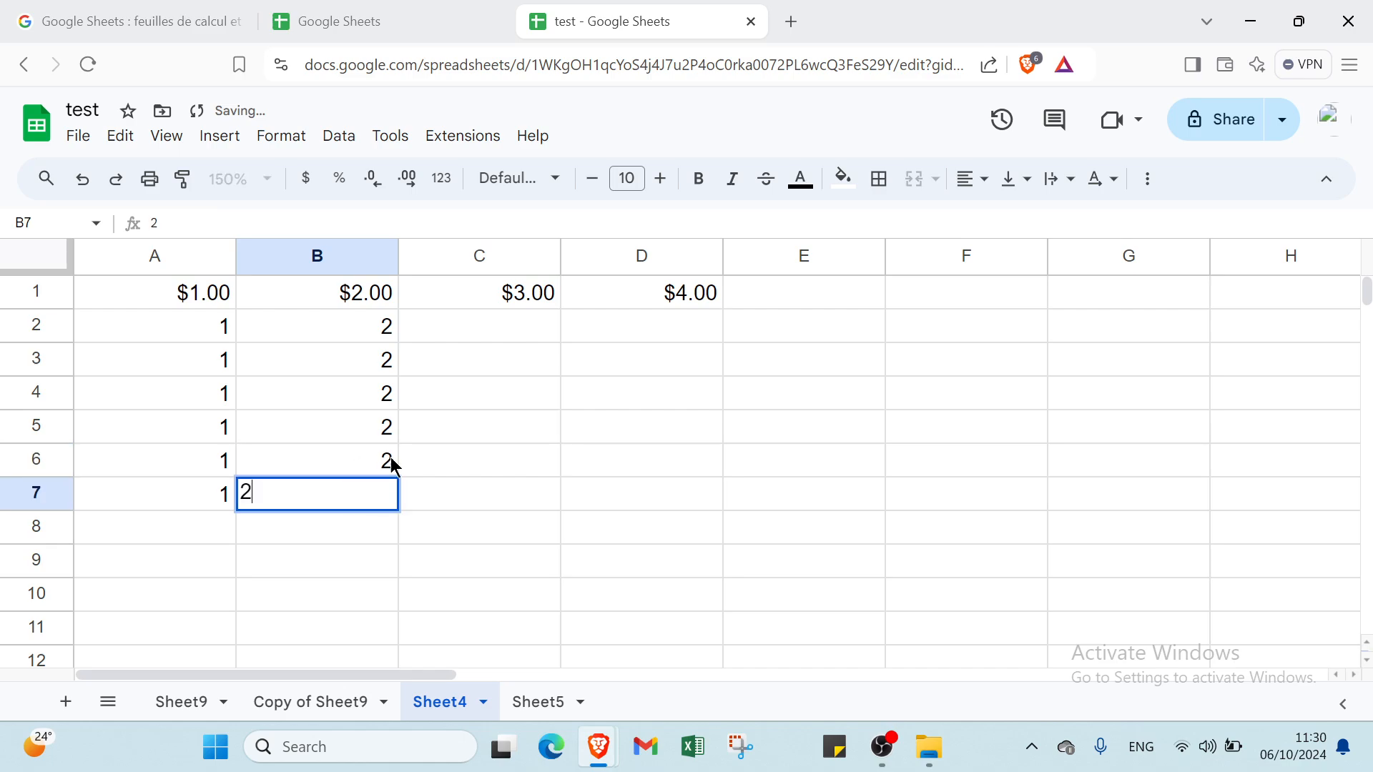
Step: Enter 3 in cell C2
left_click(455, 331)
type("3")
key("Return")
key("Right")
type("3")
key("Return")
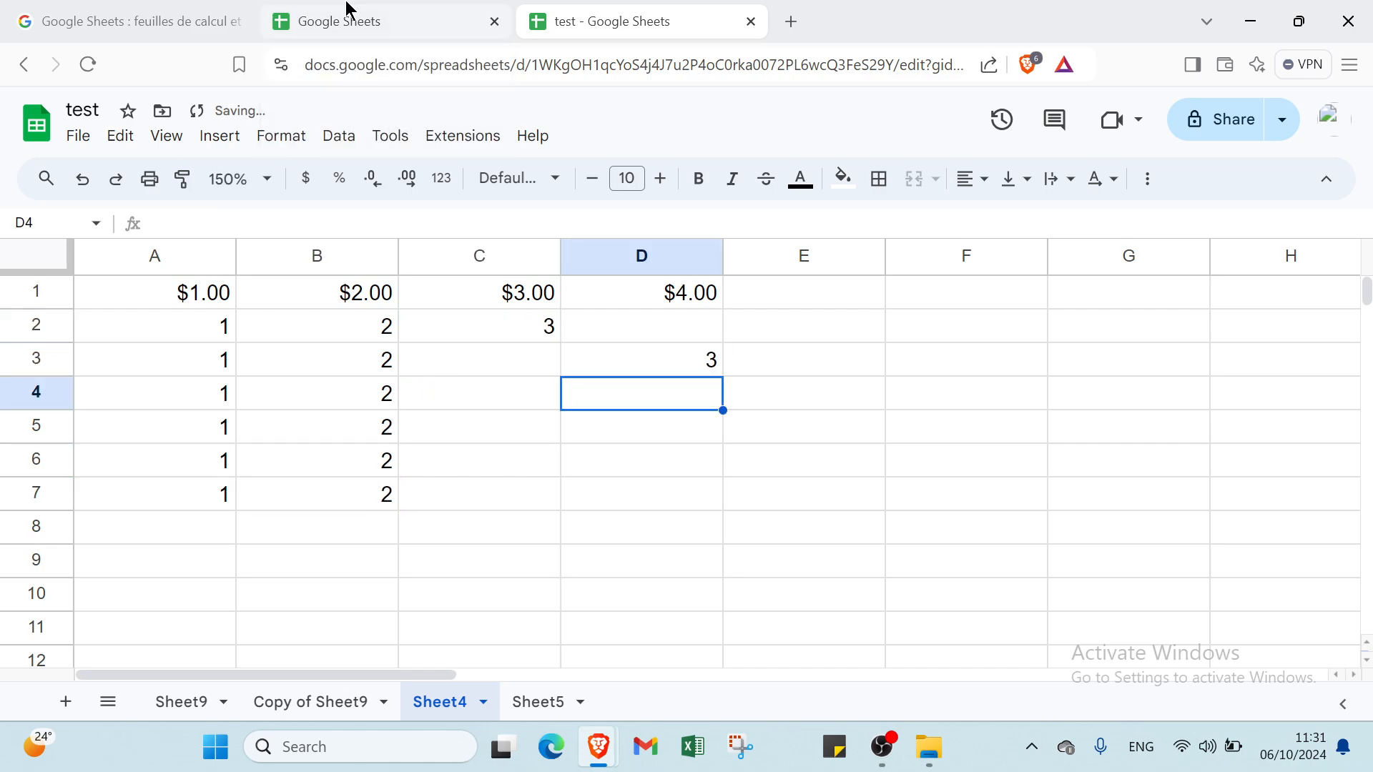
left_click(660, 356)
key("Delete")
Step: Enter 3 in each of the cells C3 to C7
left_click(537, 372)
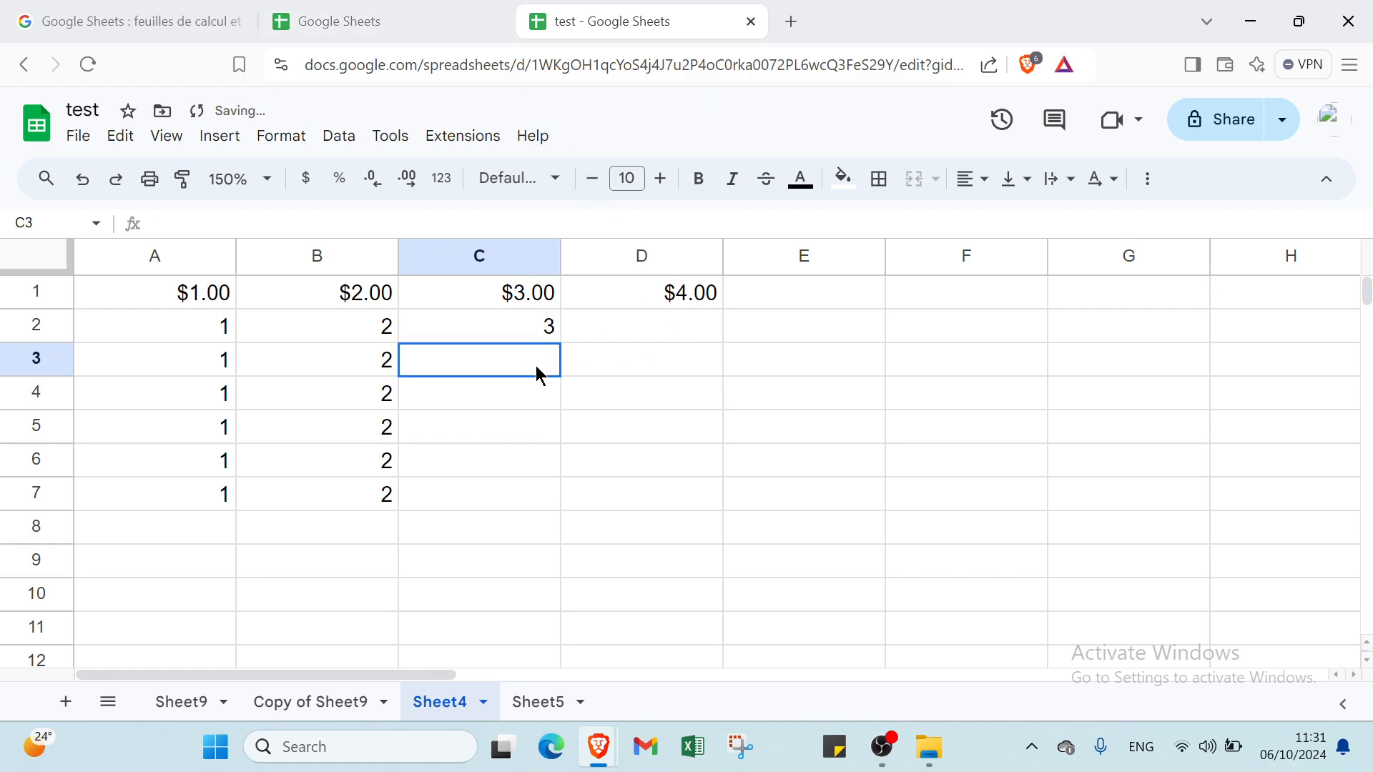
type("3")
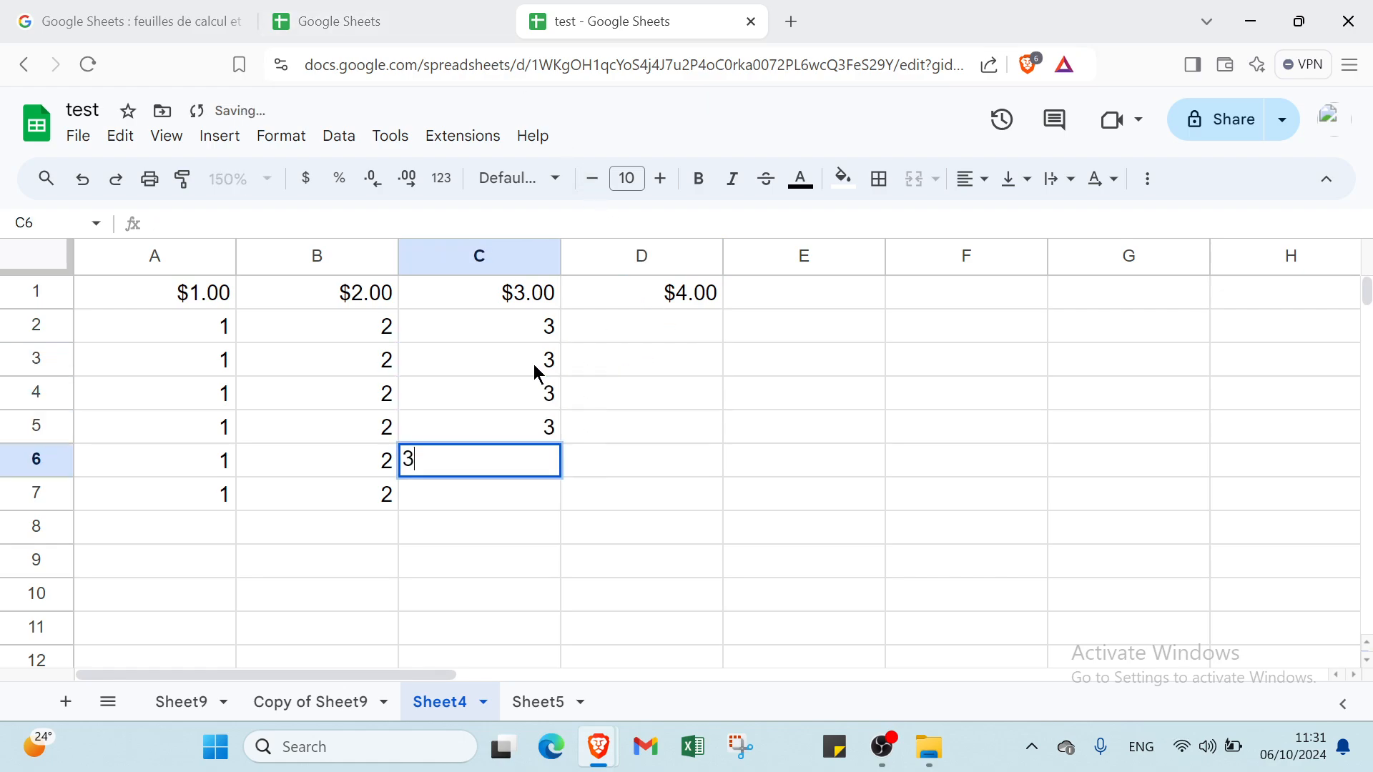
type(" 3 3 3 3")
key("Return")
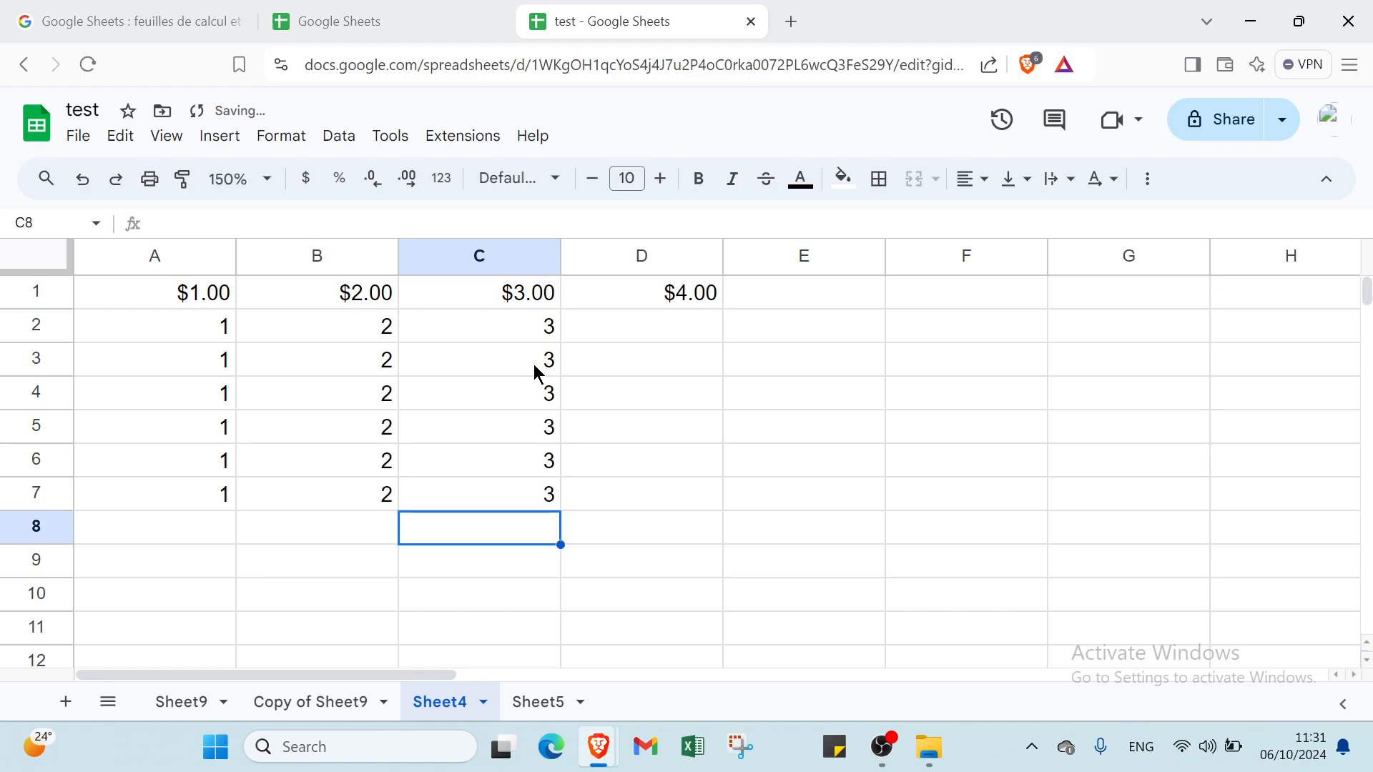
Step: Enter 4 in each of the cells D2 to D7, replacing the mistyped value in D6
left_click(599, 323)
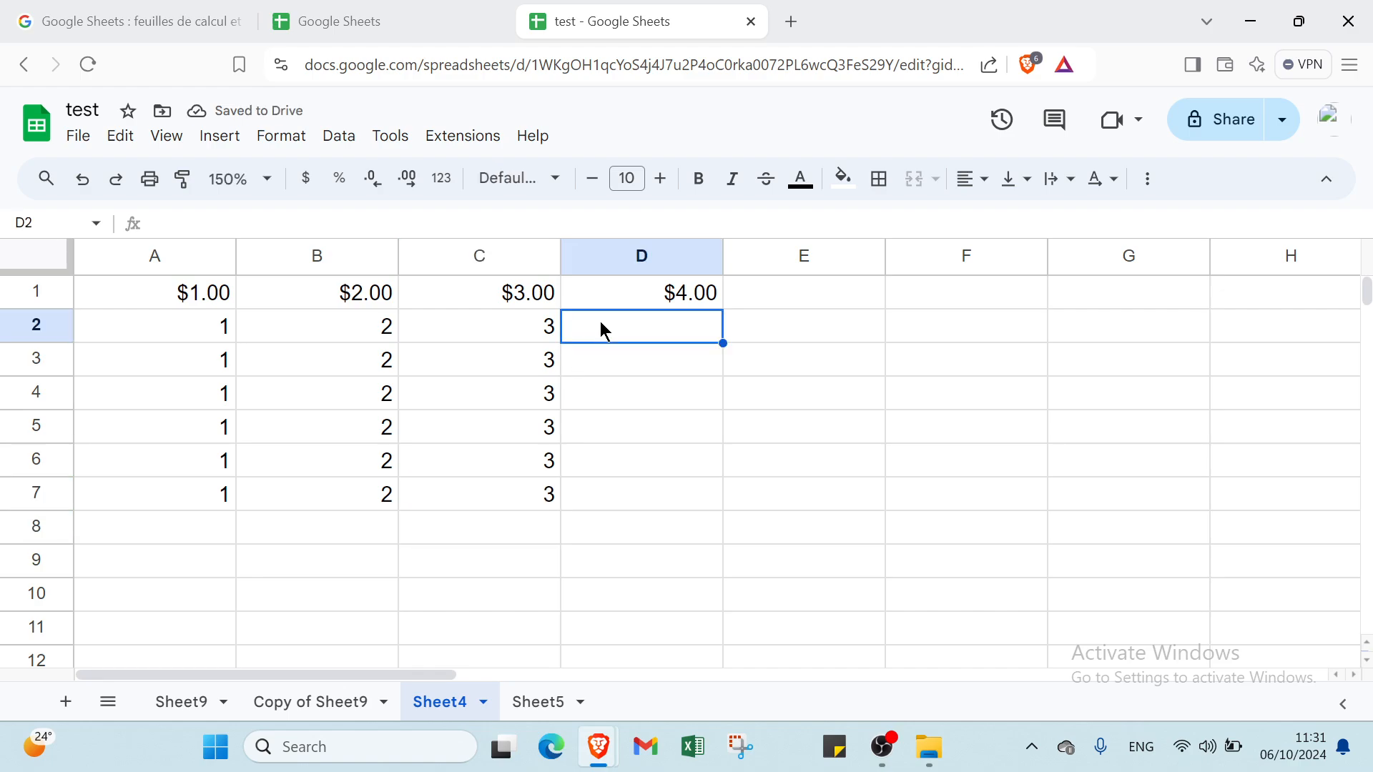
type("4")
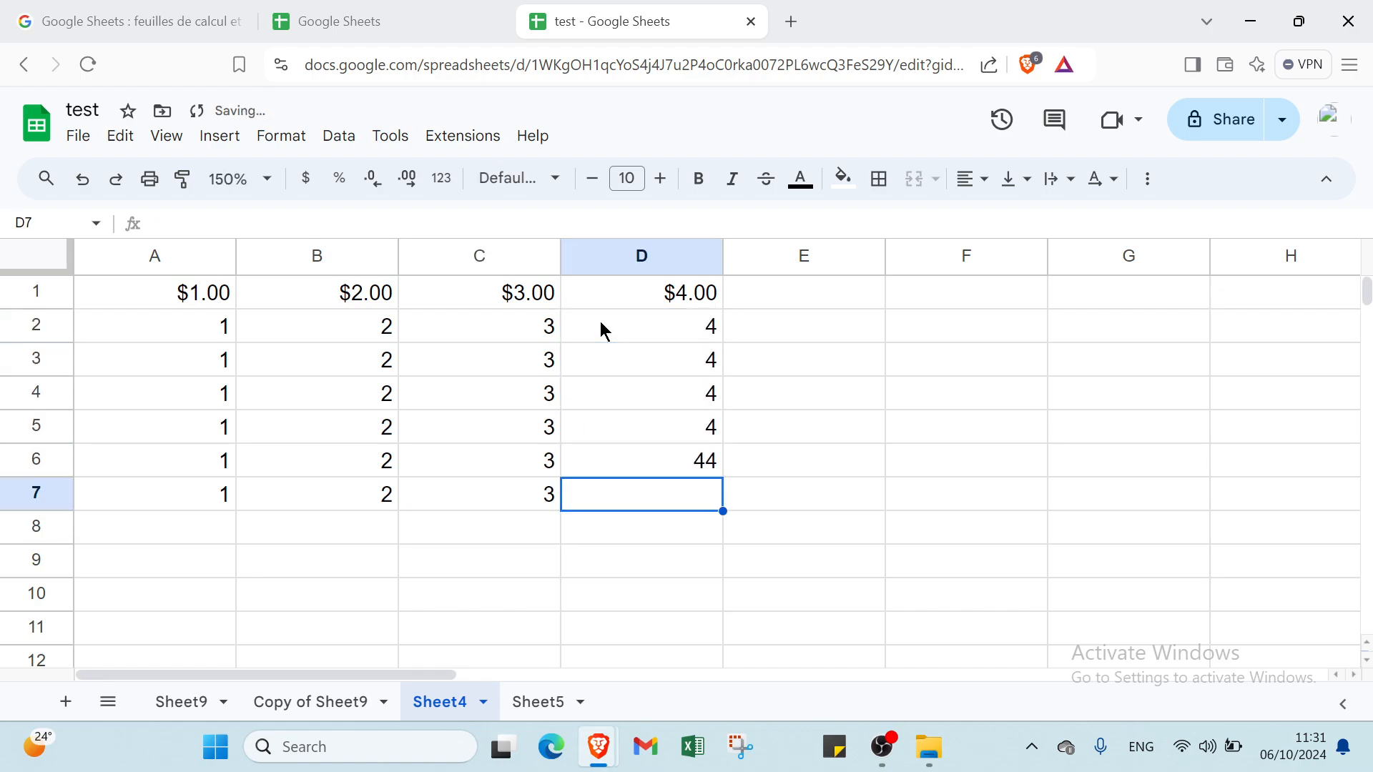
type(" 4 4 4 44 4")
key("Return")
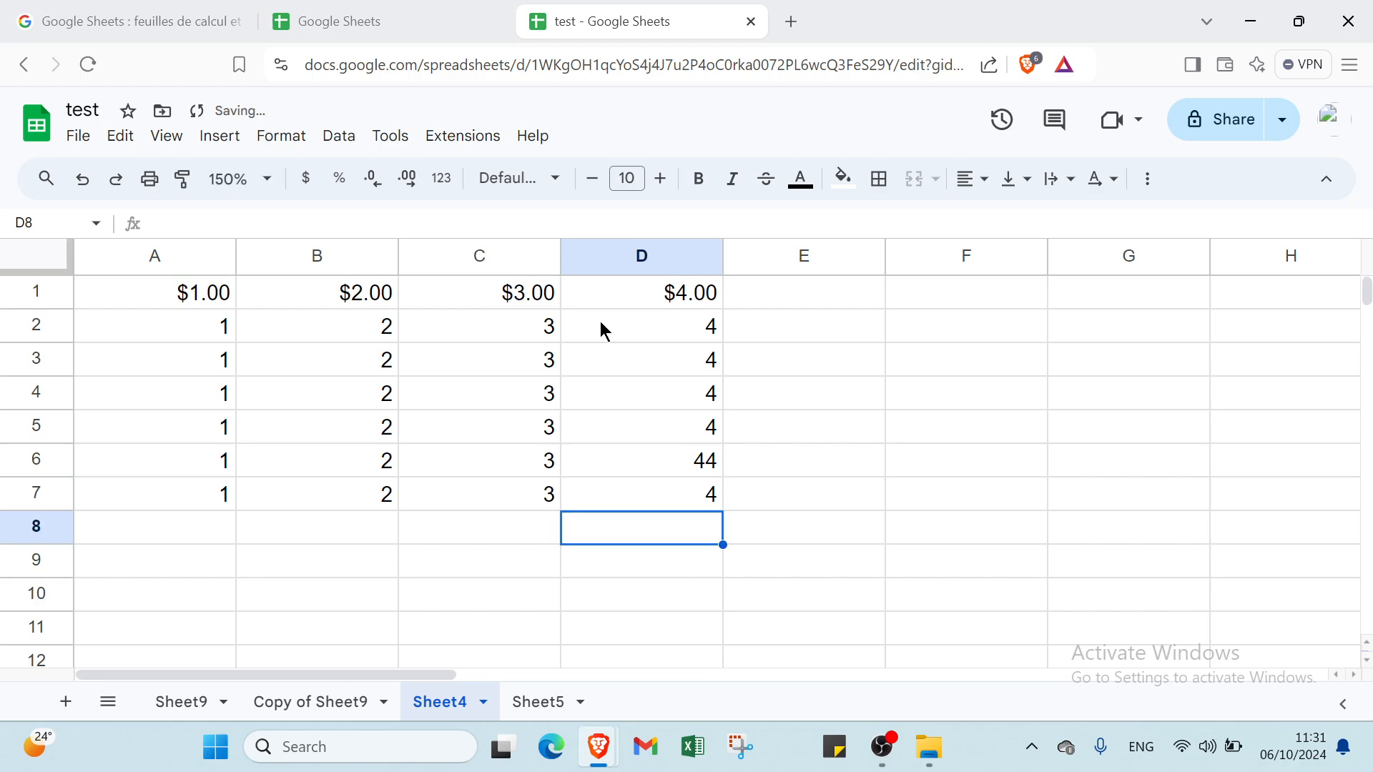
left_click(709, 457)
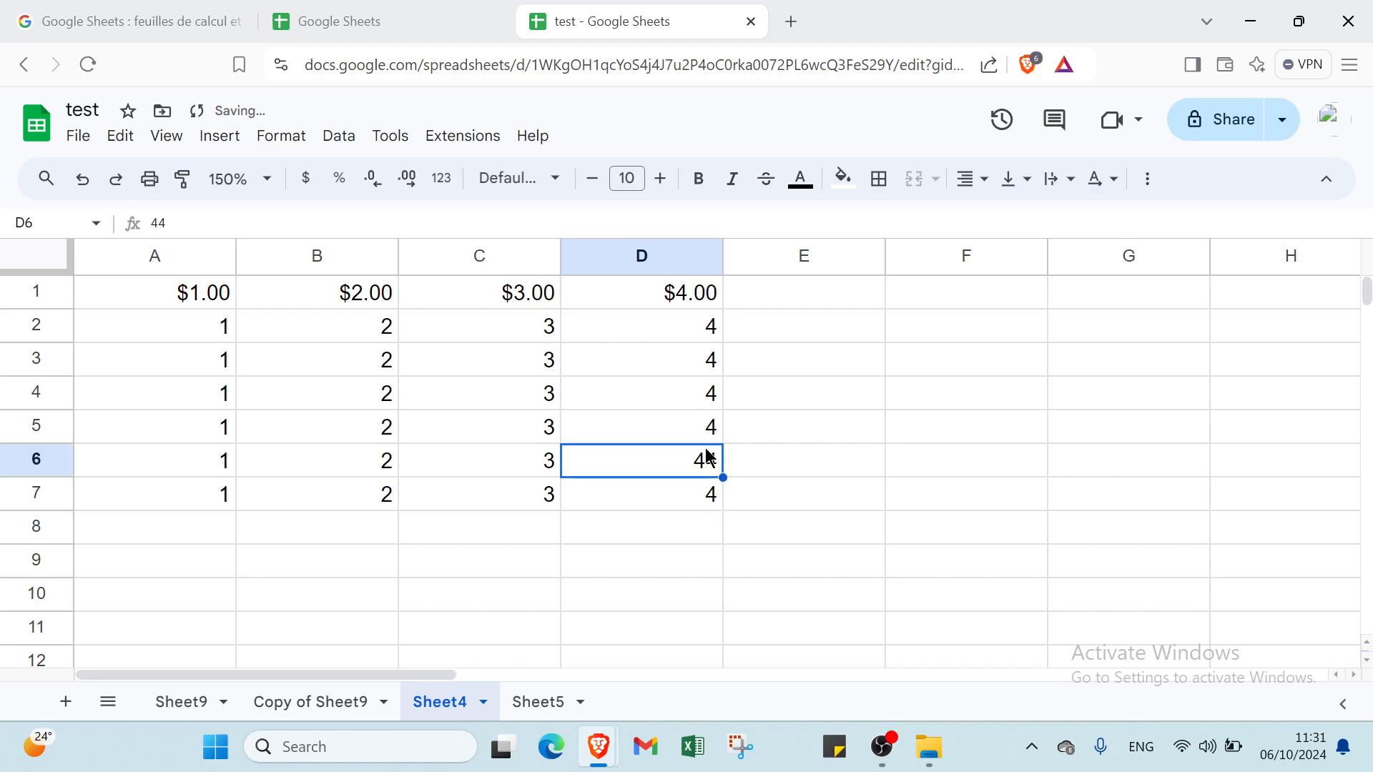
key("Delete")
type("4")
Step: Insert a SUM function in cell A8 that adds up the range A2:A7
left_click(166, 525)
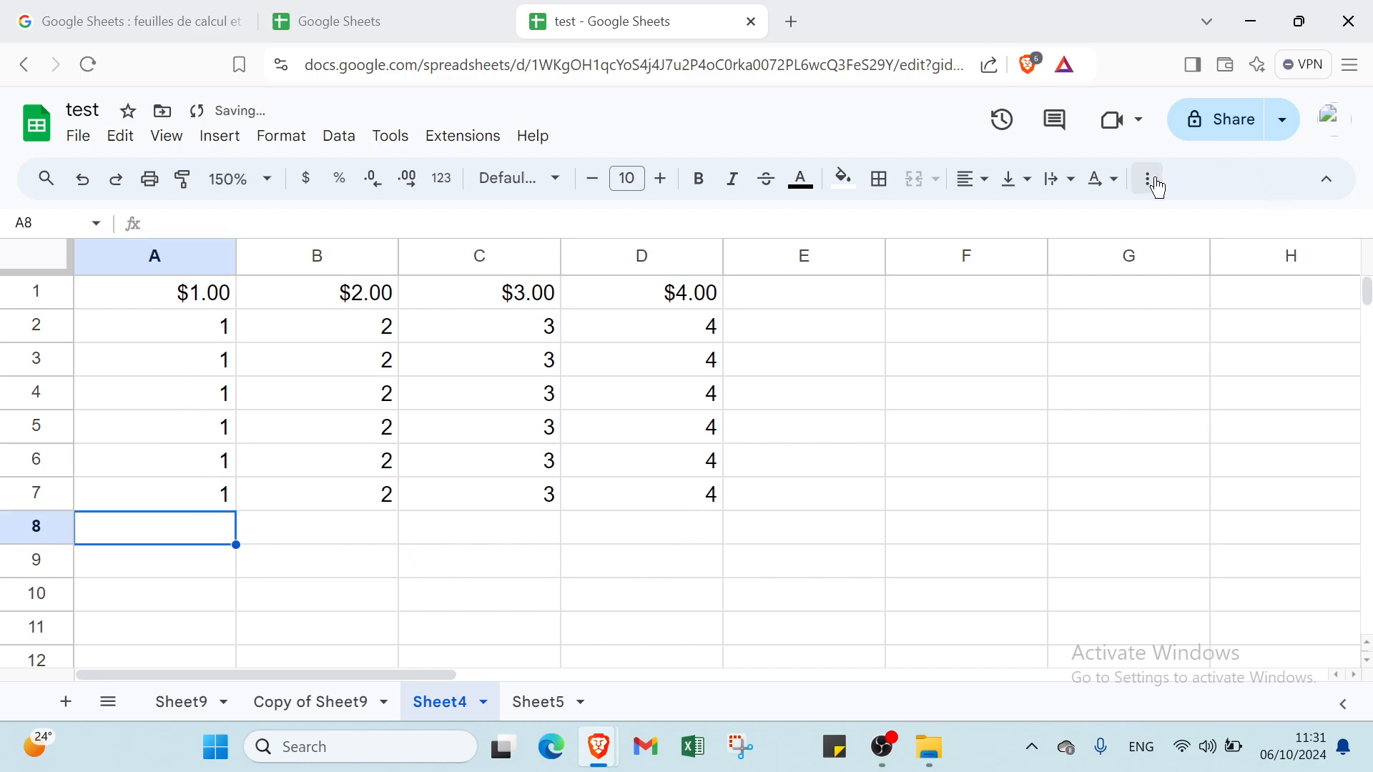
left_click(1148, 178)
left_click(1142, 224)
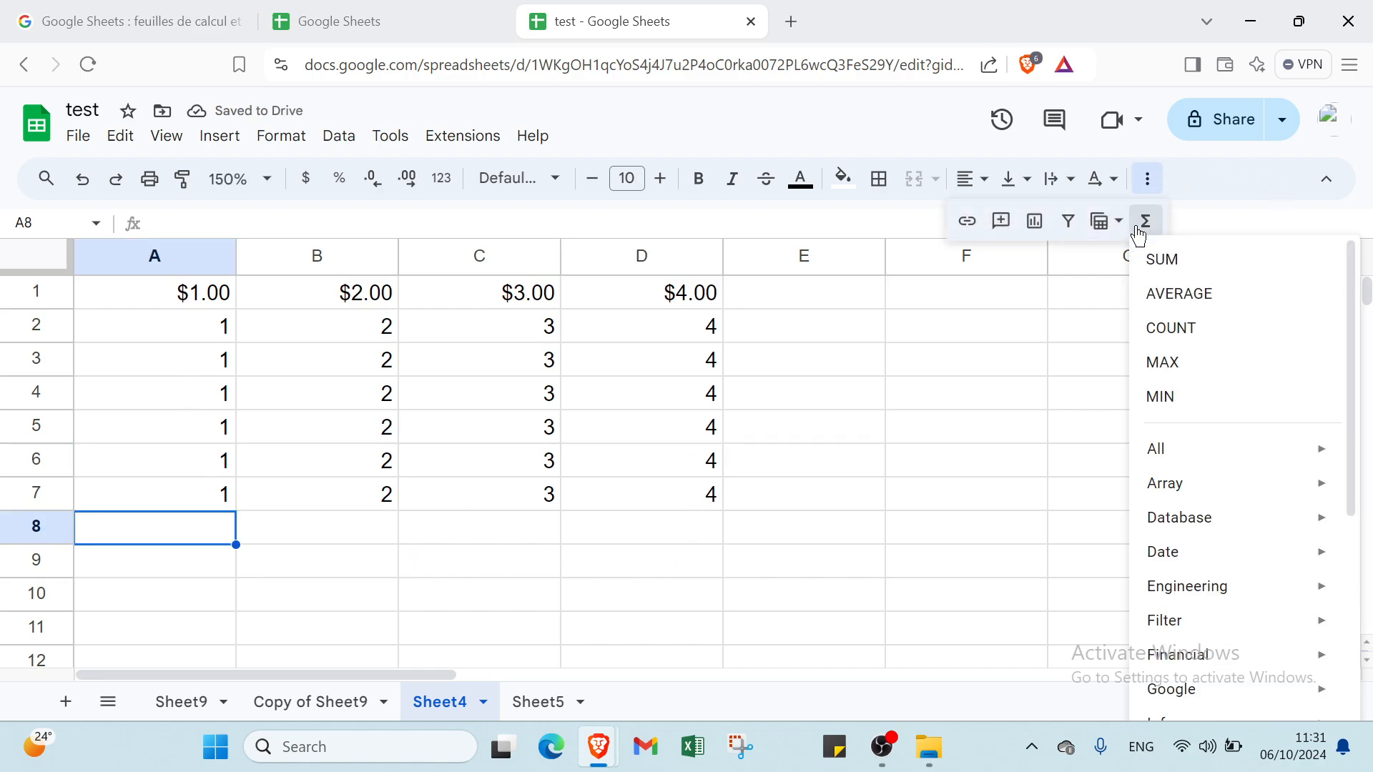
left_click(1161, 259)
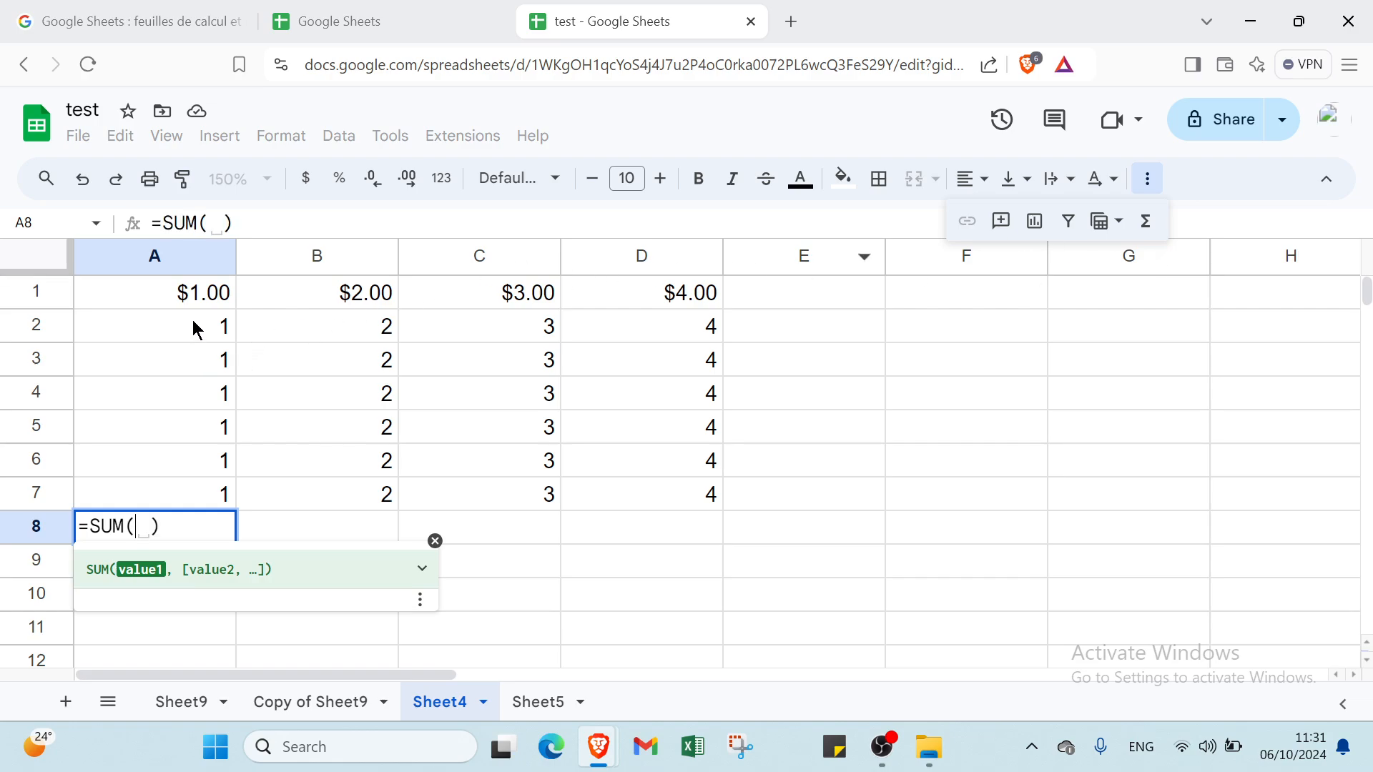
left_click_drag(193, 328, 193, 499)
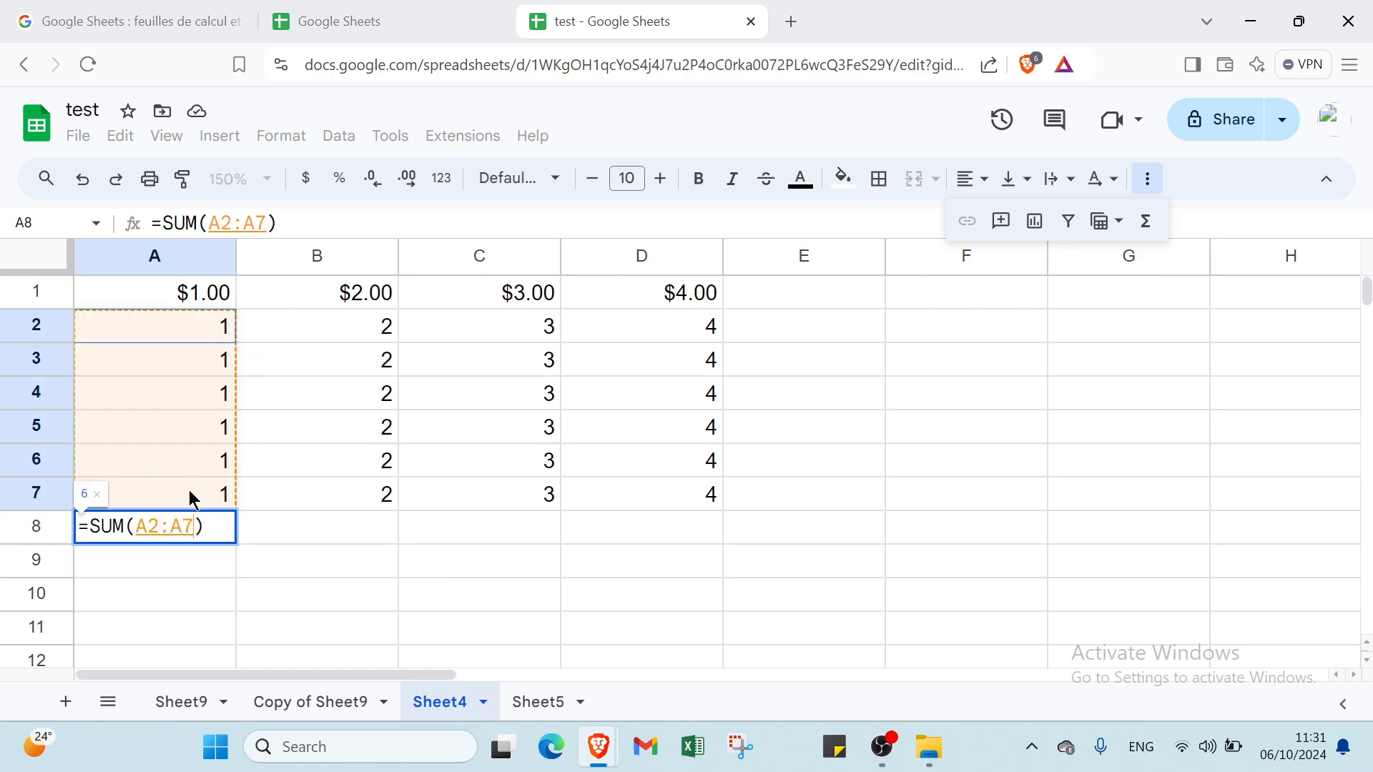
key("Return")
Step: Change the value in cell A3 to 3, and select the sum in A8 and the cell B2 in turn
left_click_drag(193, 561, 337, 319)
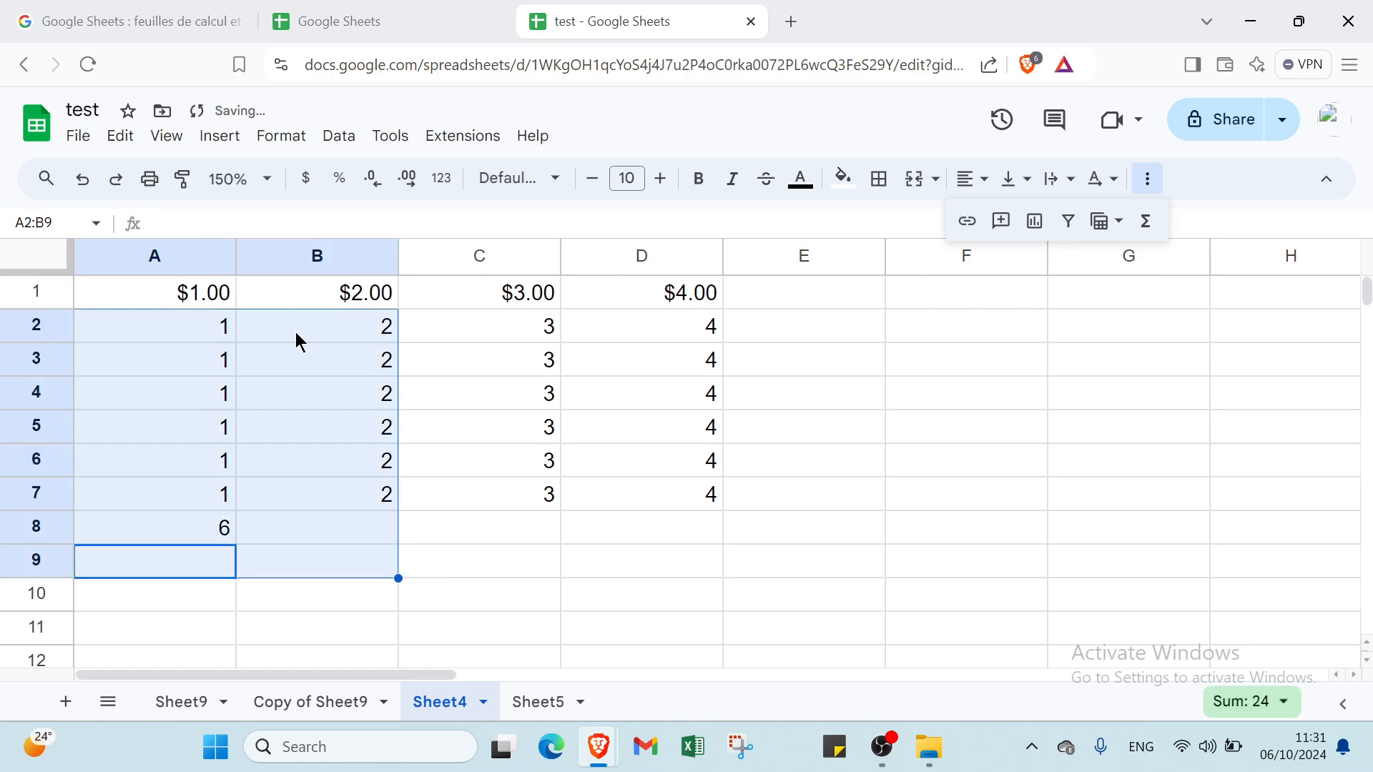
left_click(183, 339)
left_click(204, 365)
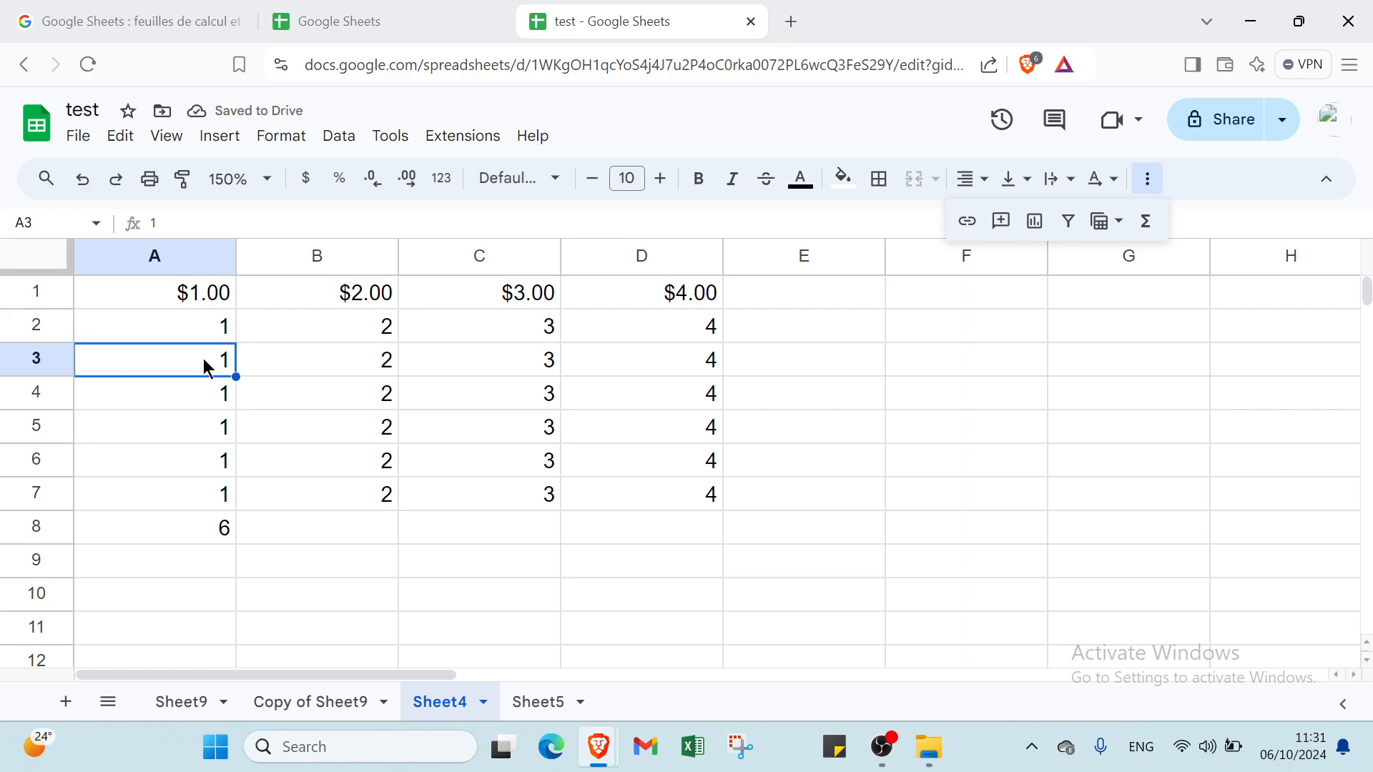
type("3")
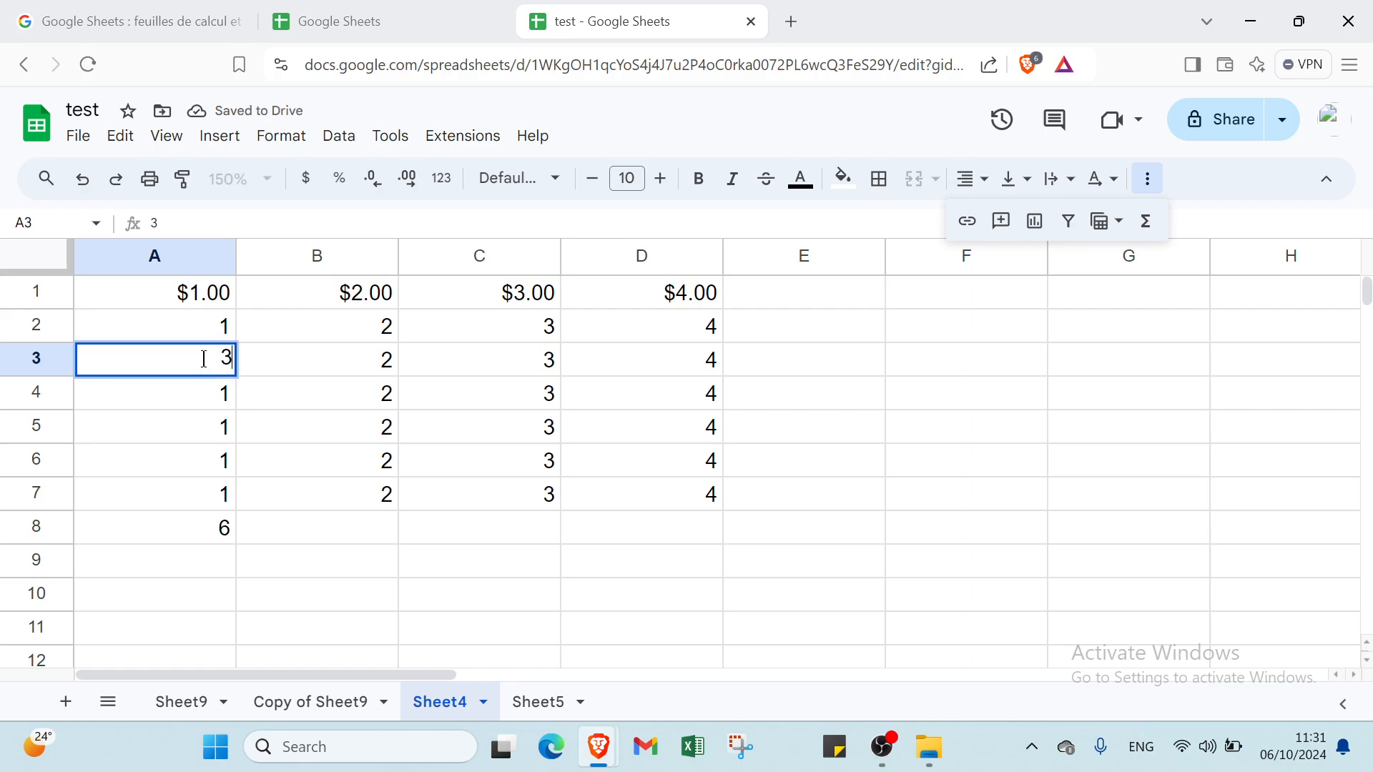
left_click(208, 522)
left_click(330, 336)
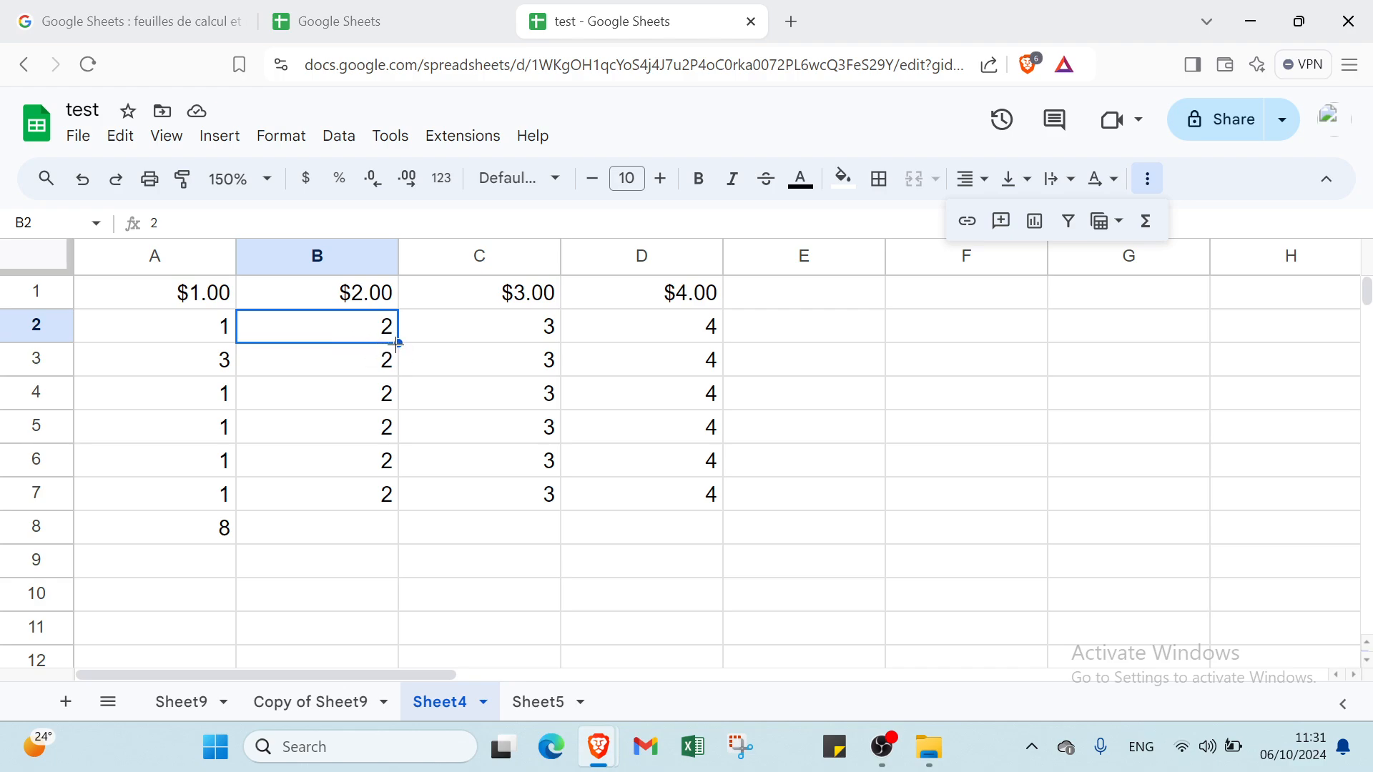
Step: Insert an AVERAGE function in cell B8 that averages the range B2:B7
left_click(294, 525)
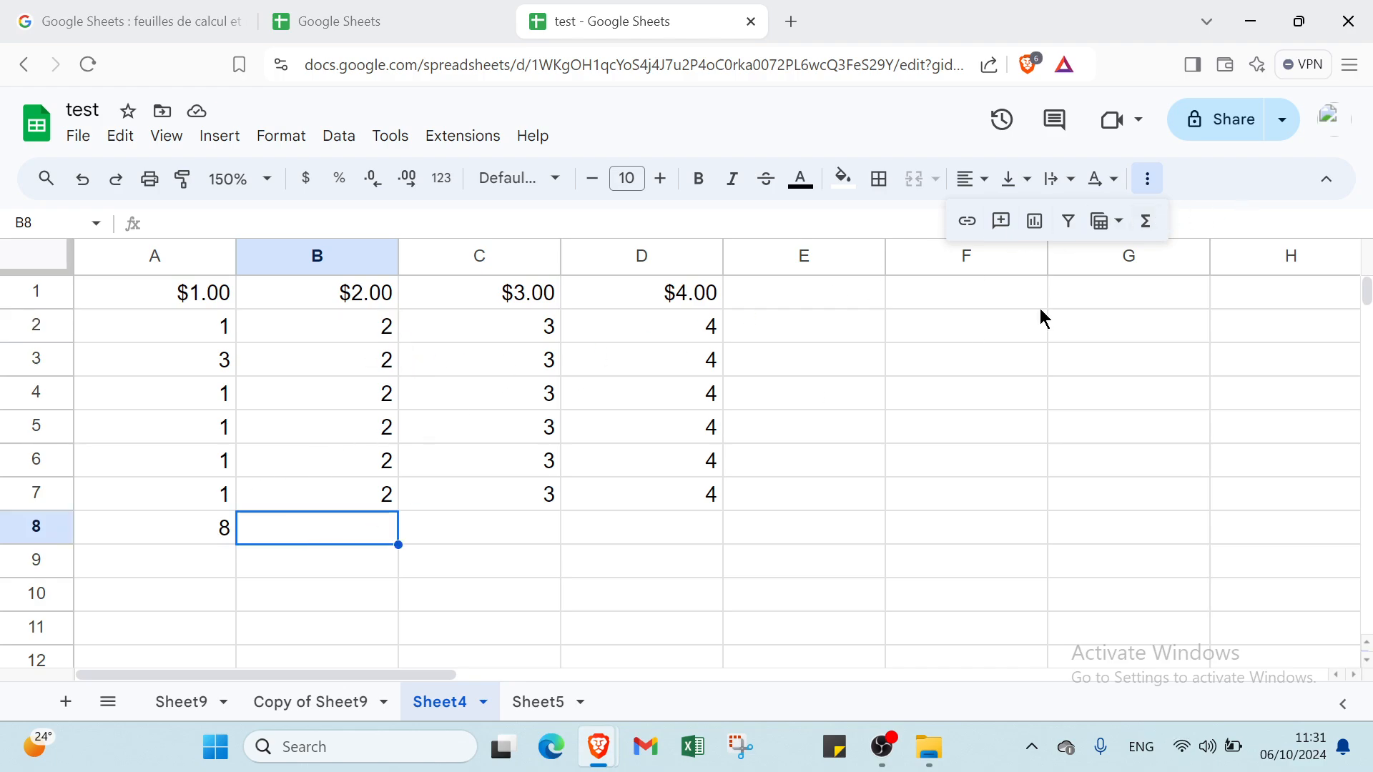
left_click(1146, 222)
left_click(1177, 299)
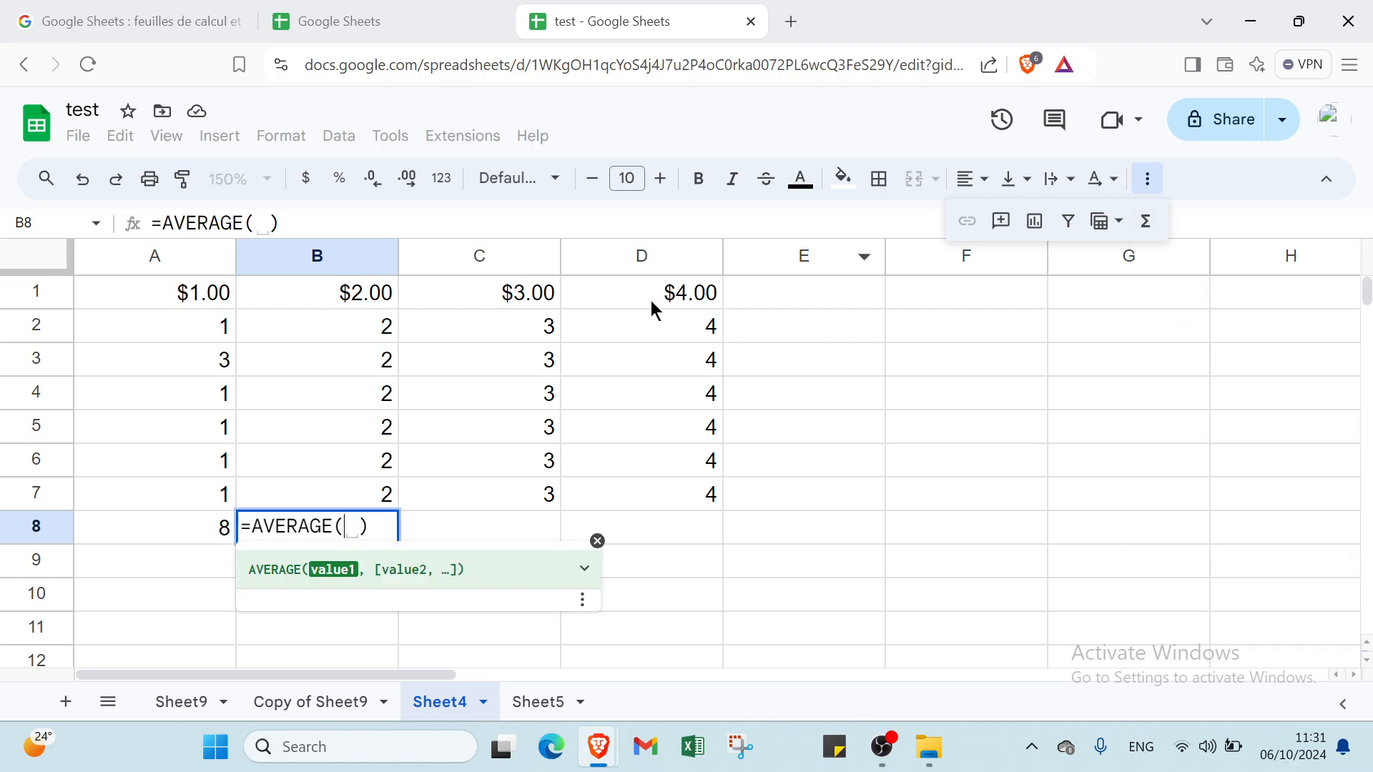
left_click_drag(390, 327, 364, 492)
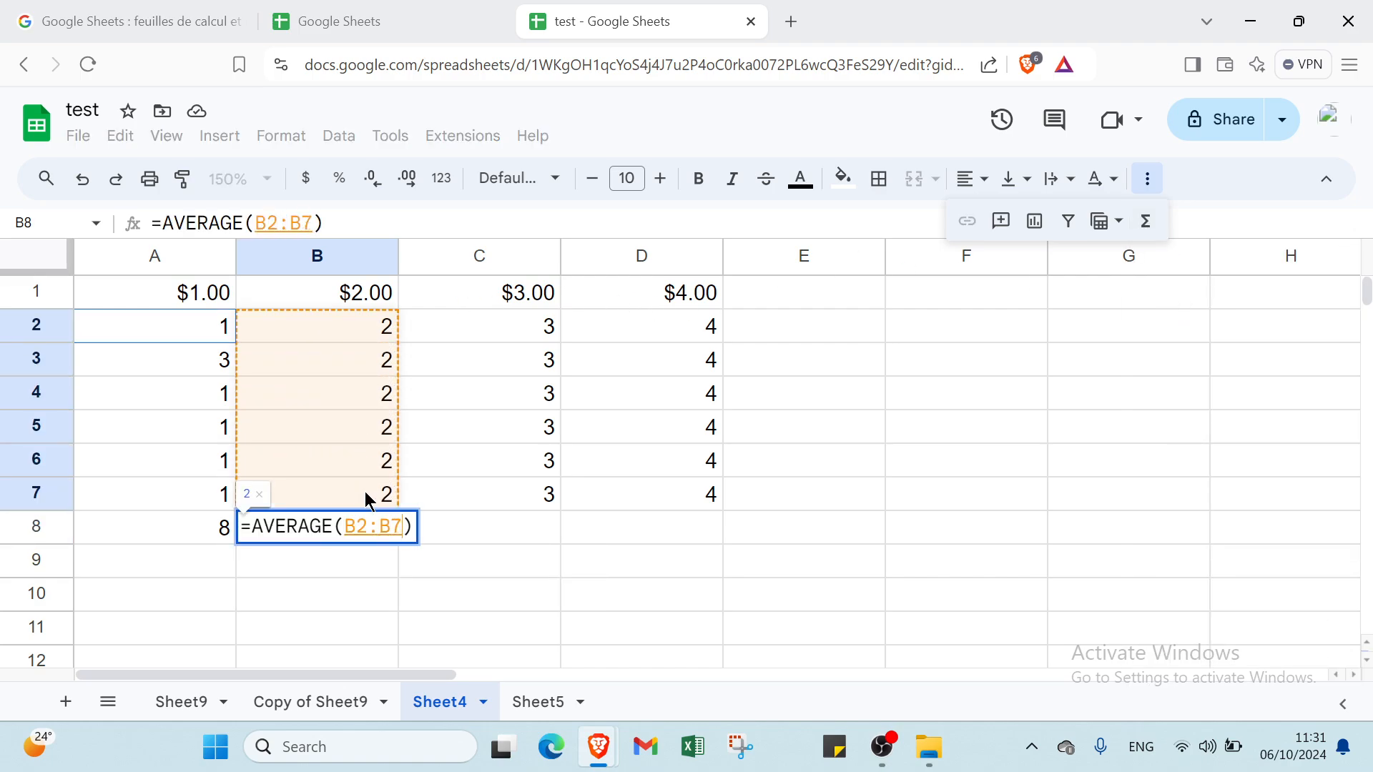
key("Return")
Step: Insert a COUNT function in cell C8 that counts the values in the range C2:C7
left_click_drag(366, 561, 506, 336)
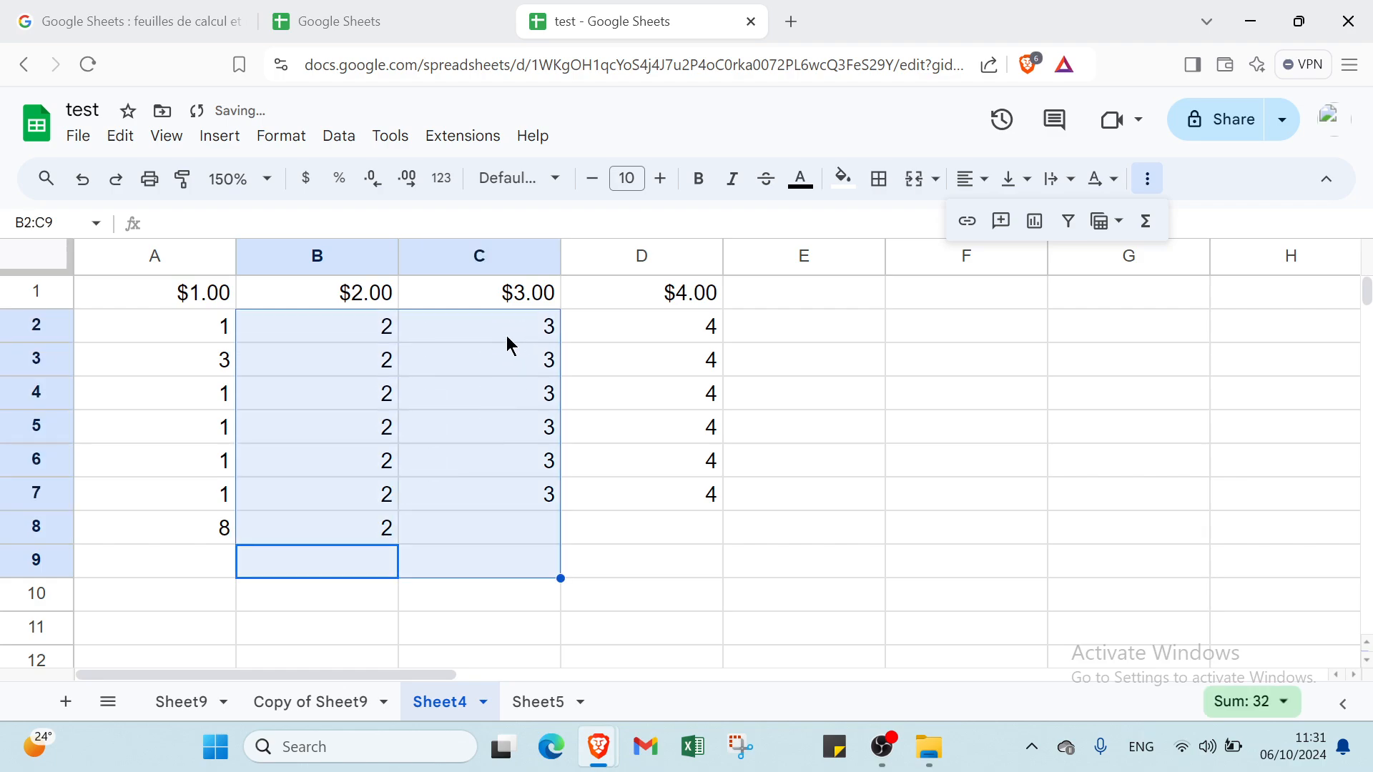
left_click(506, 336)
left_click(533, 523)
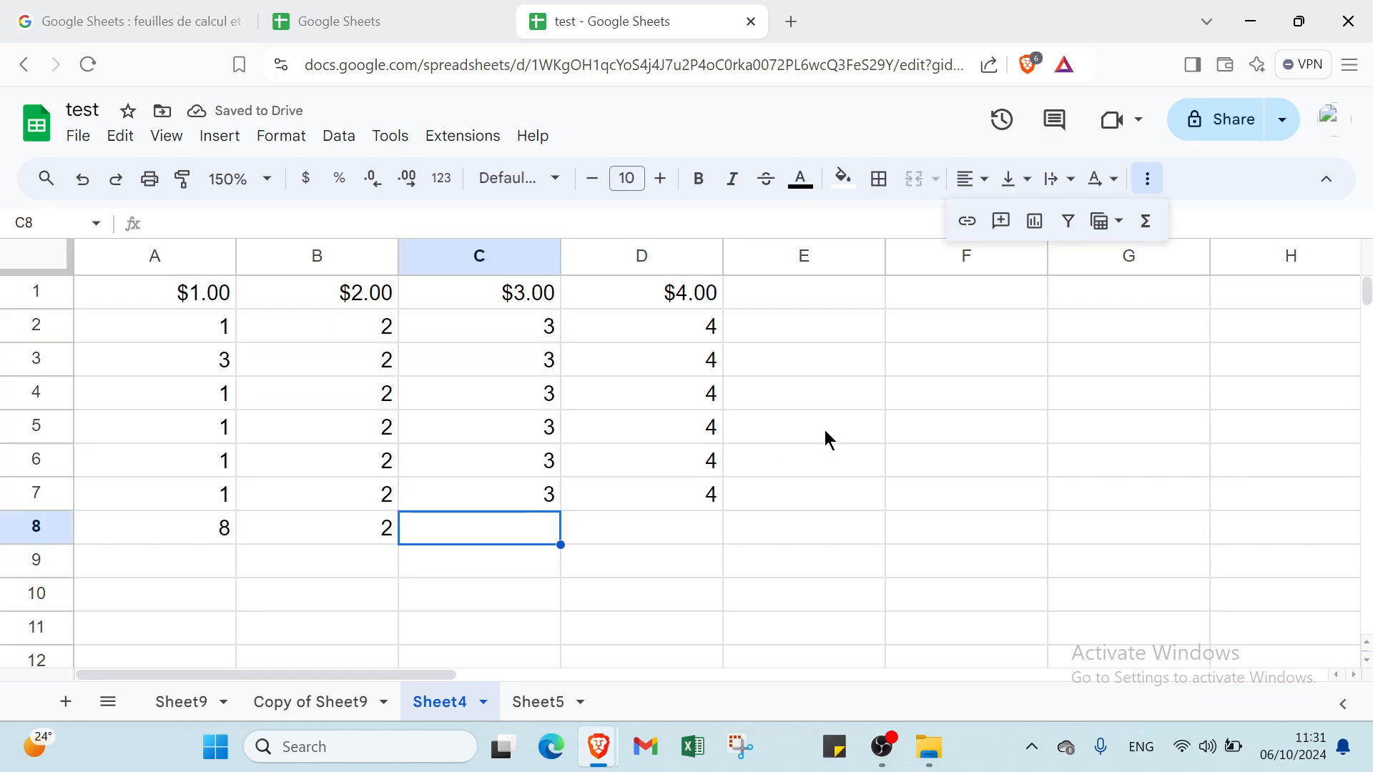
left_click(1145, 221)
left_click(1174, 326)
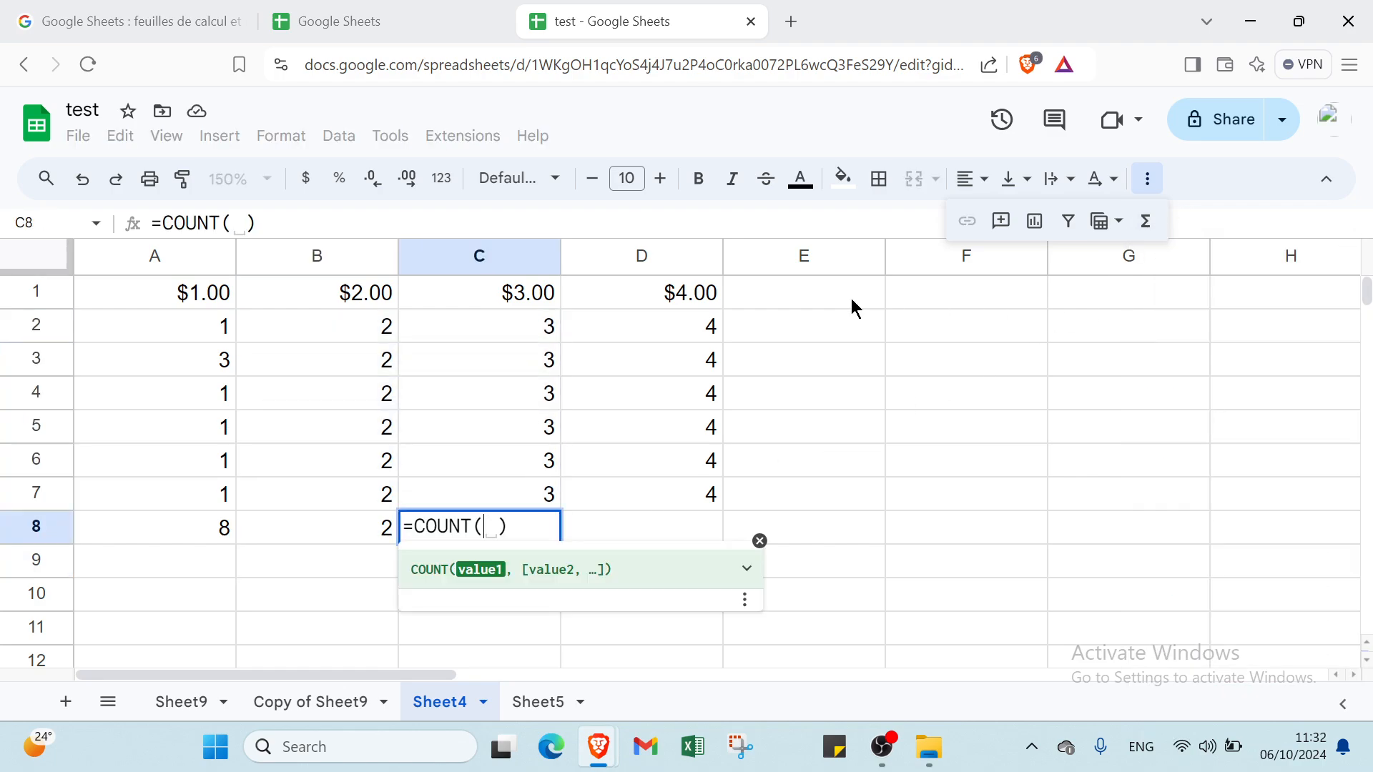
left_click_drag(521, 319, 526, 488)
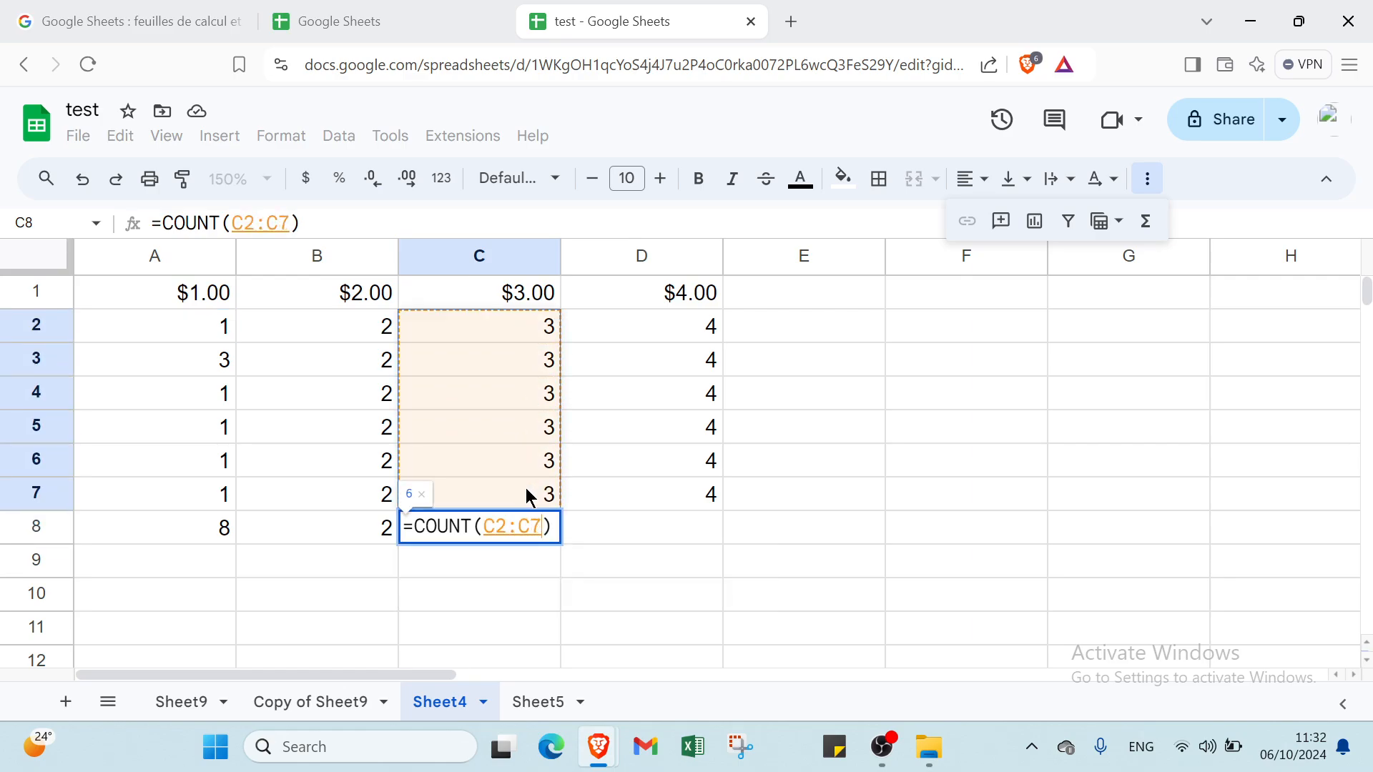
key("Return")
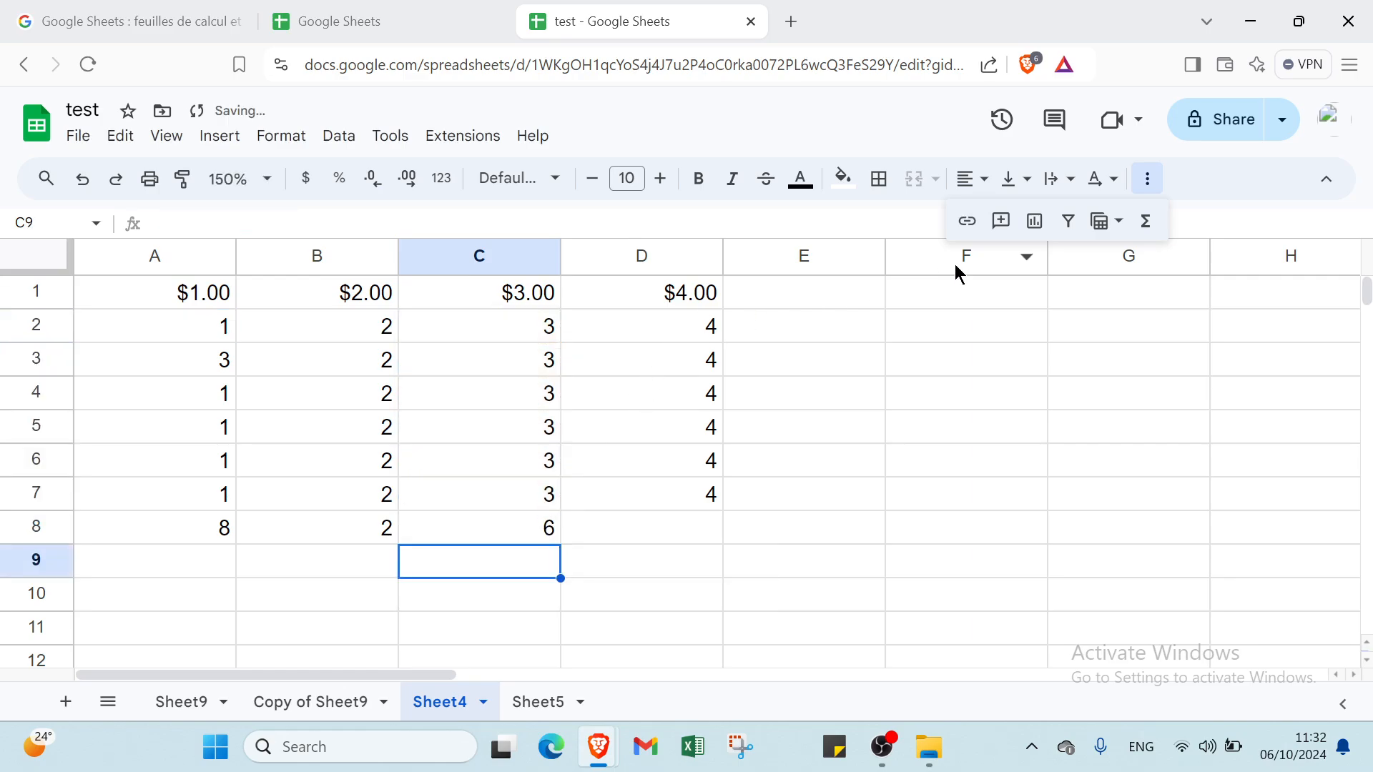
Step: Insert a MAX or MIN function in cell D8 over the range D2:D7, and select the empty cell A9
left_click(1148, 222)
left_click(648, 516)
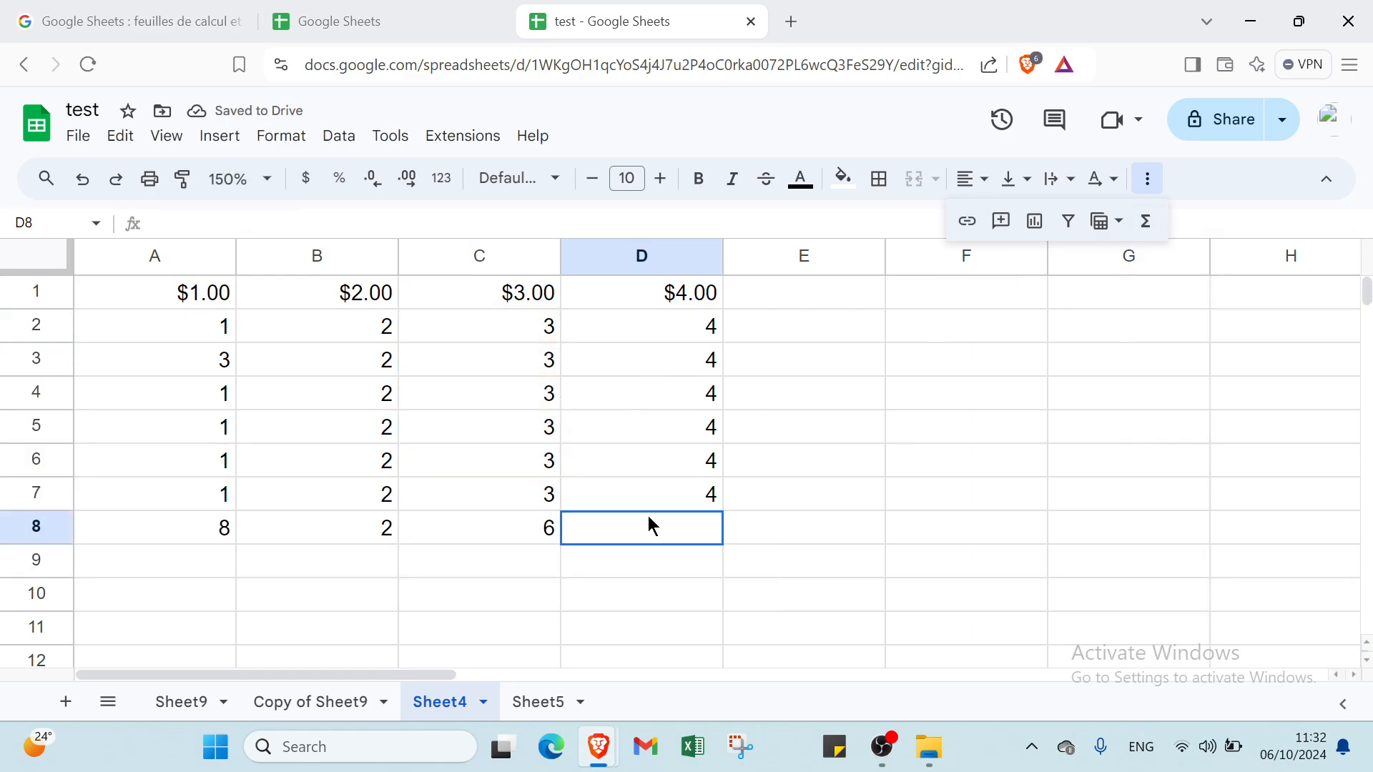
left_click(1147, 222)
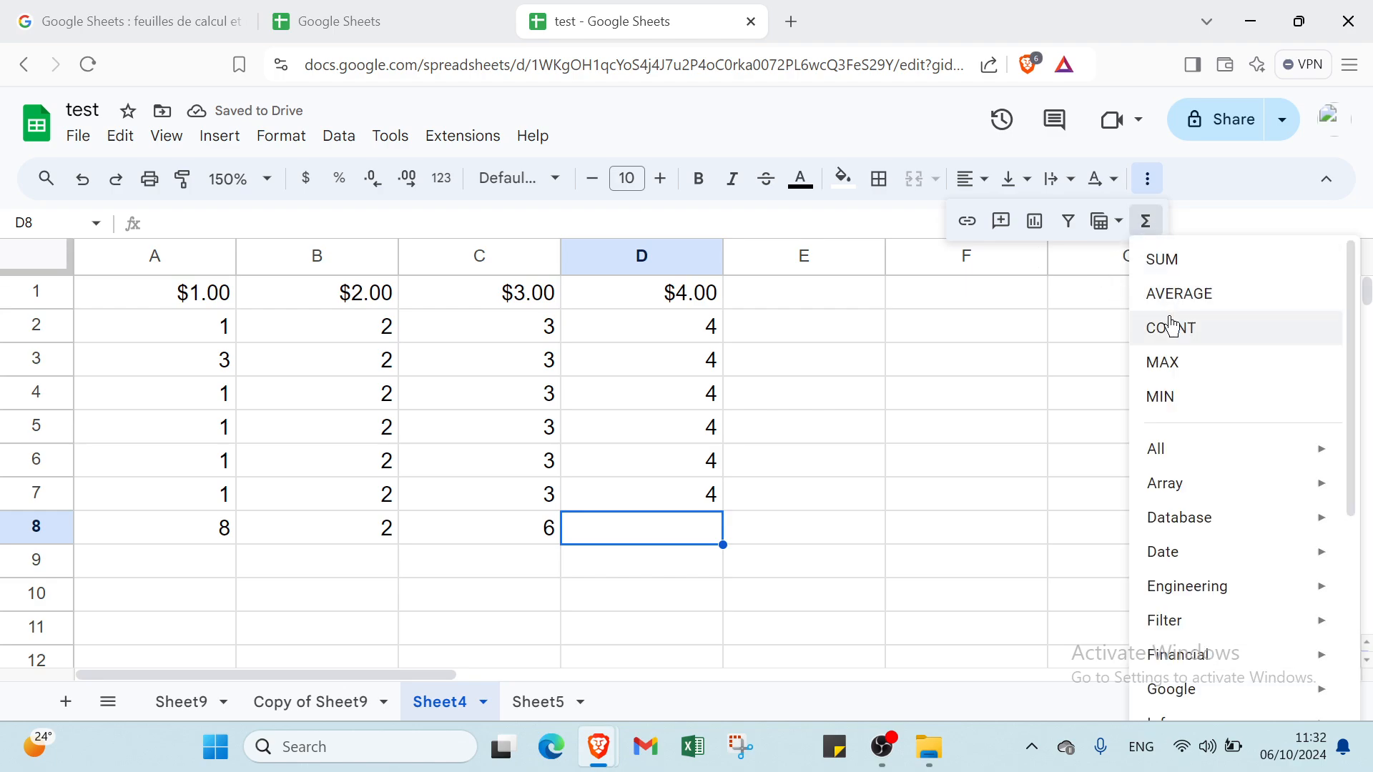
left_click(1189, 381)
left_click_drag(671, 323, 668, 495)
key("Return")
left_click_drag(636, 560, 182, 553)
left_click(182, 553)
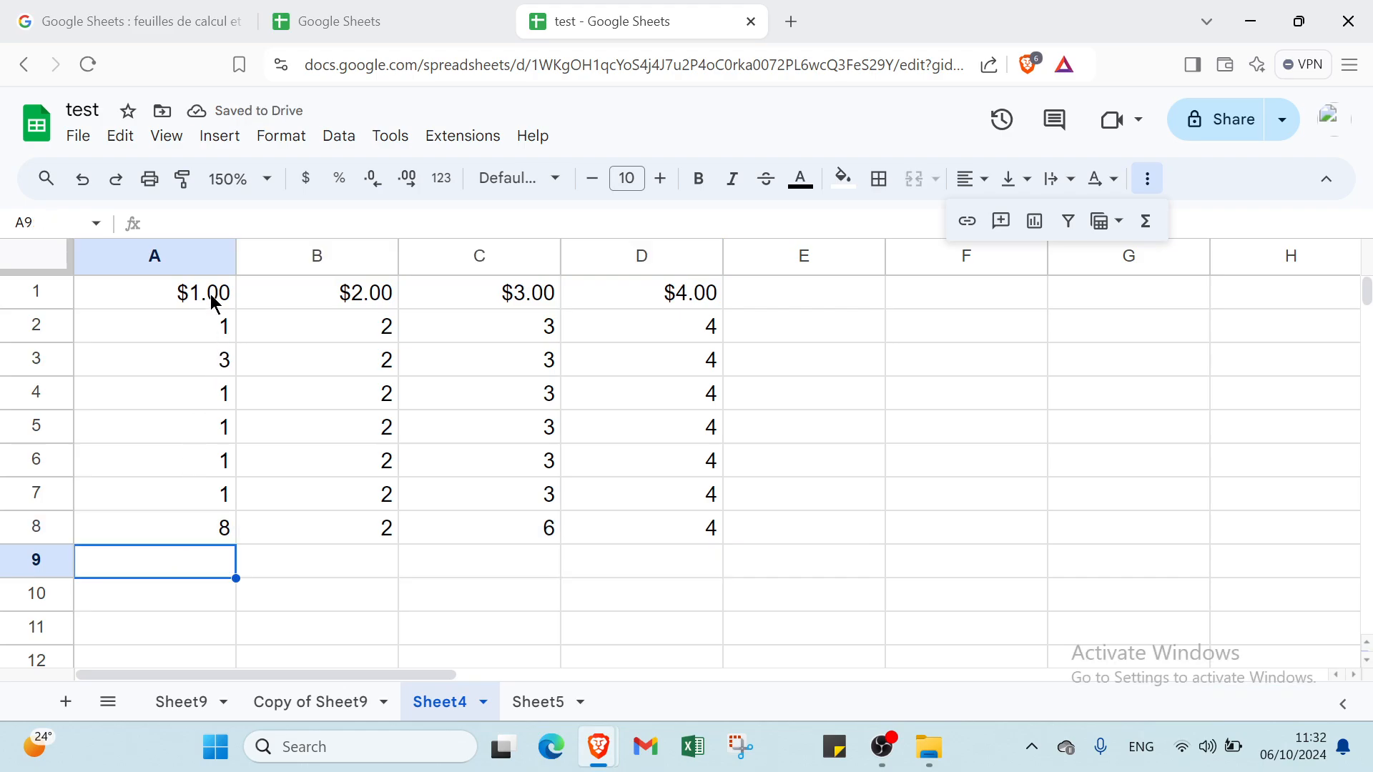
Step: Delete the first two columns of the sheet, removing column A twice in a row
right_click(200, 265)
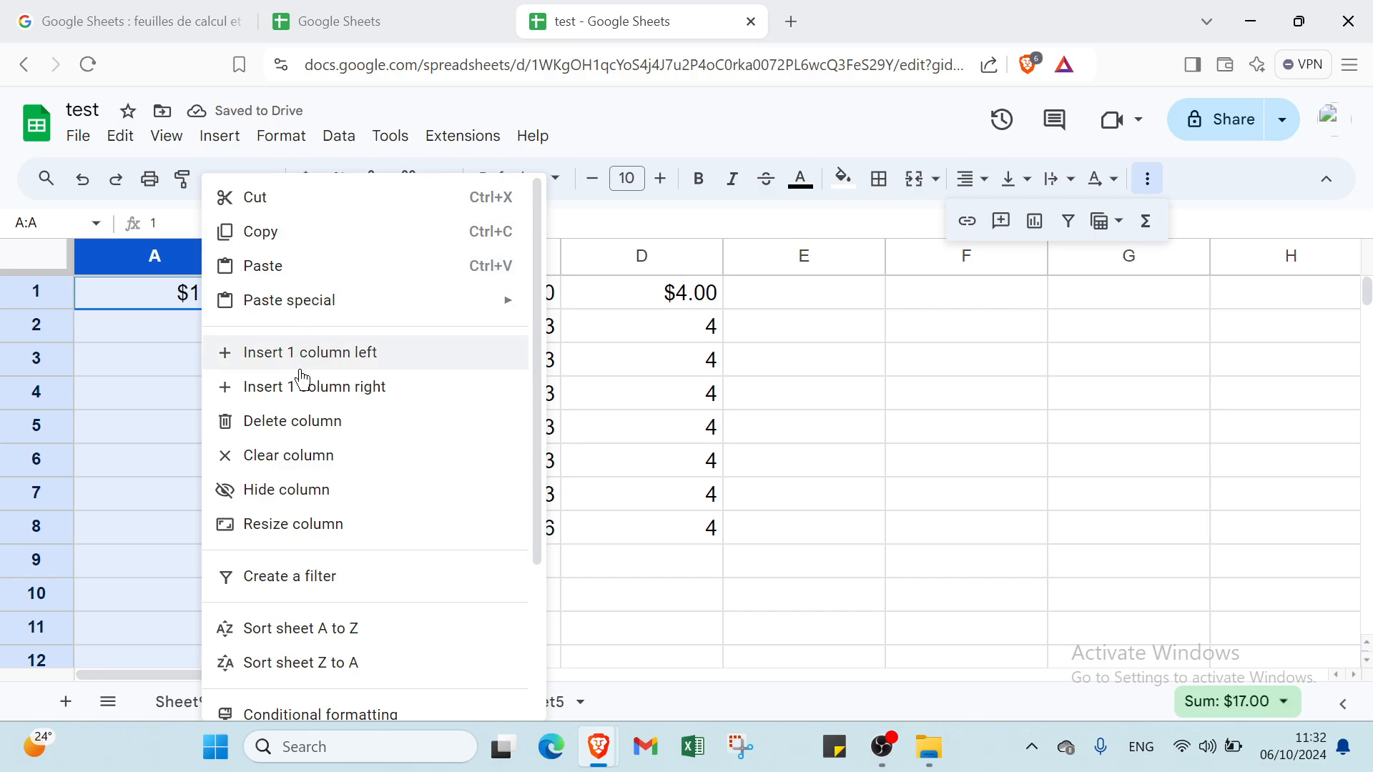
left_click(319, 422)
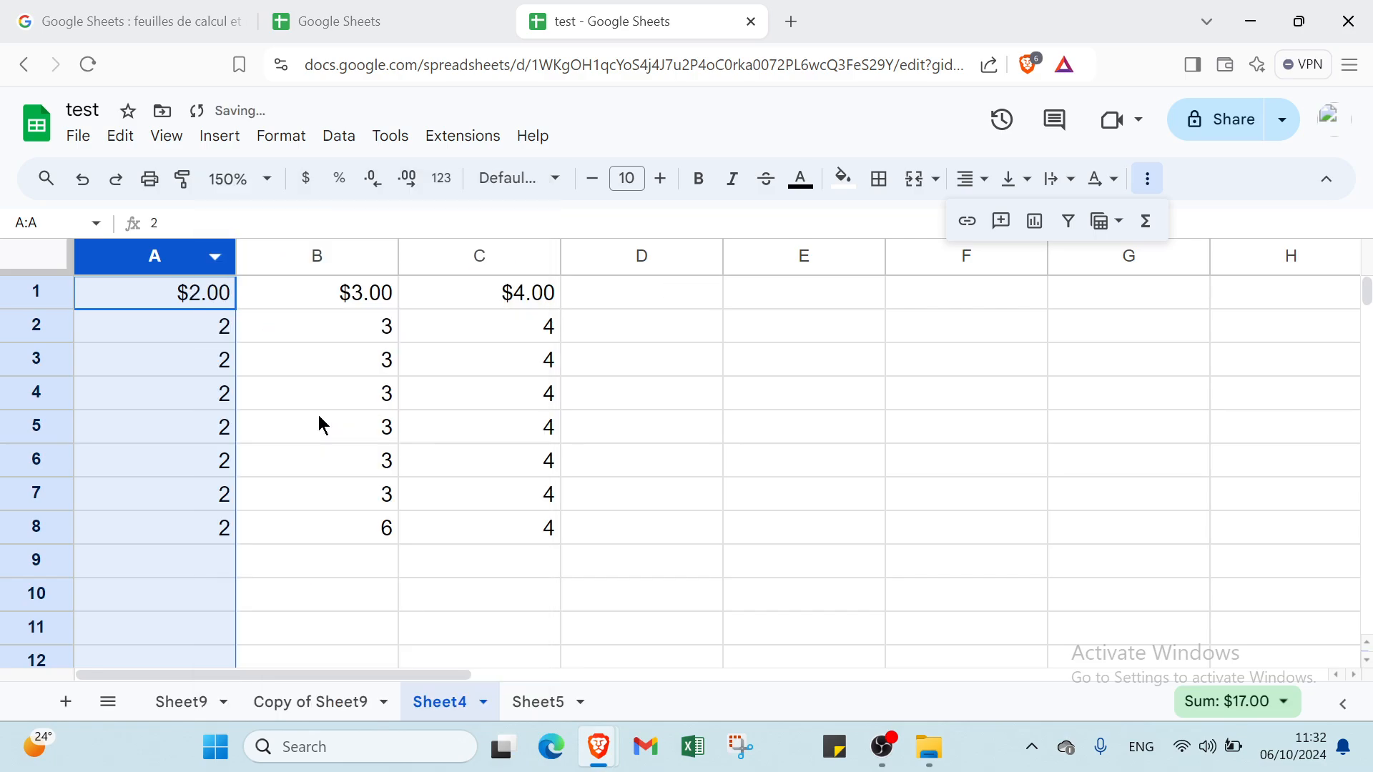
left_click(218, 264)
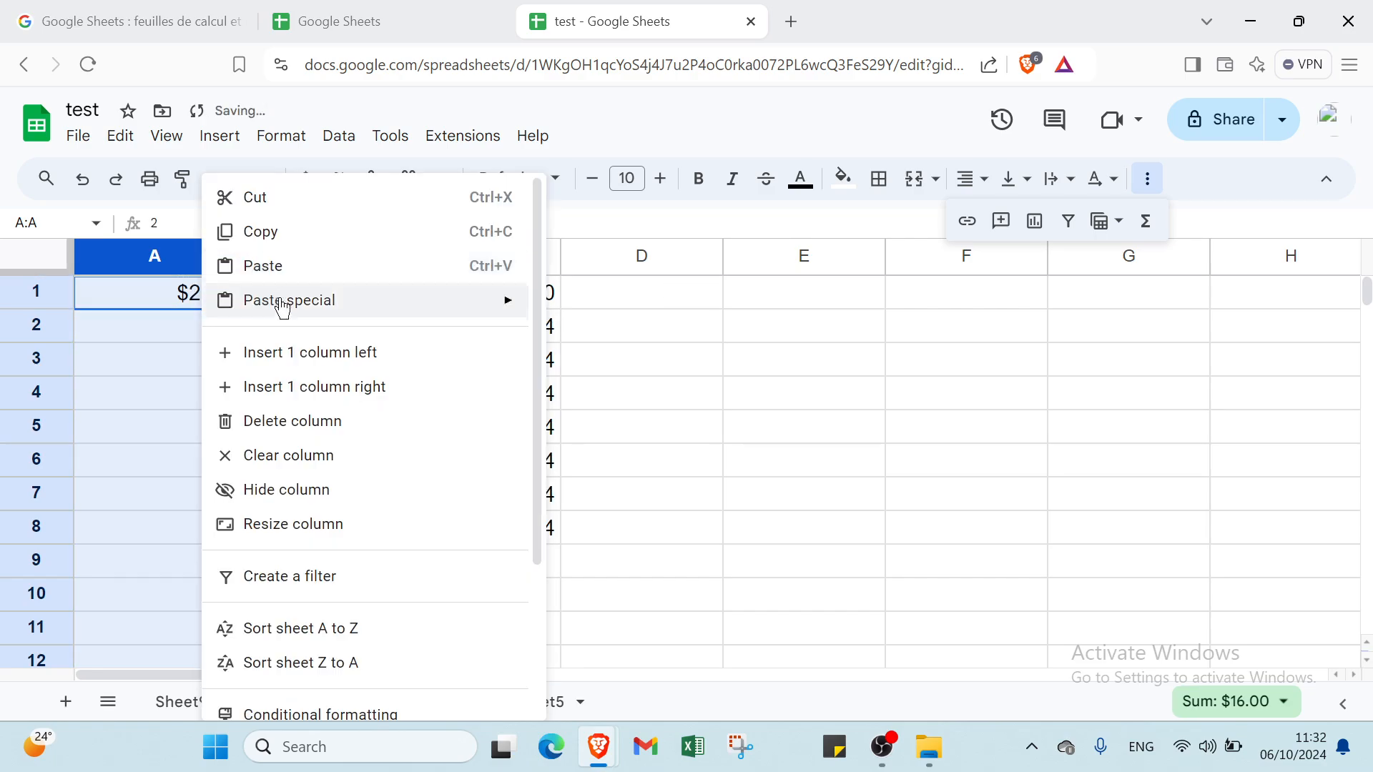
left_click(285, 428)
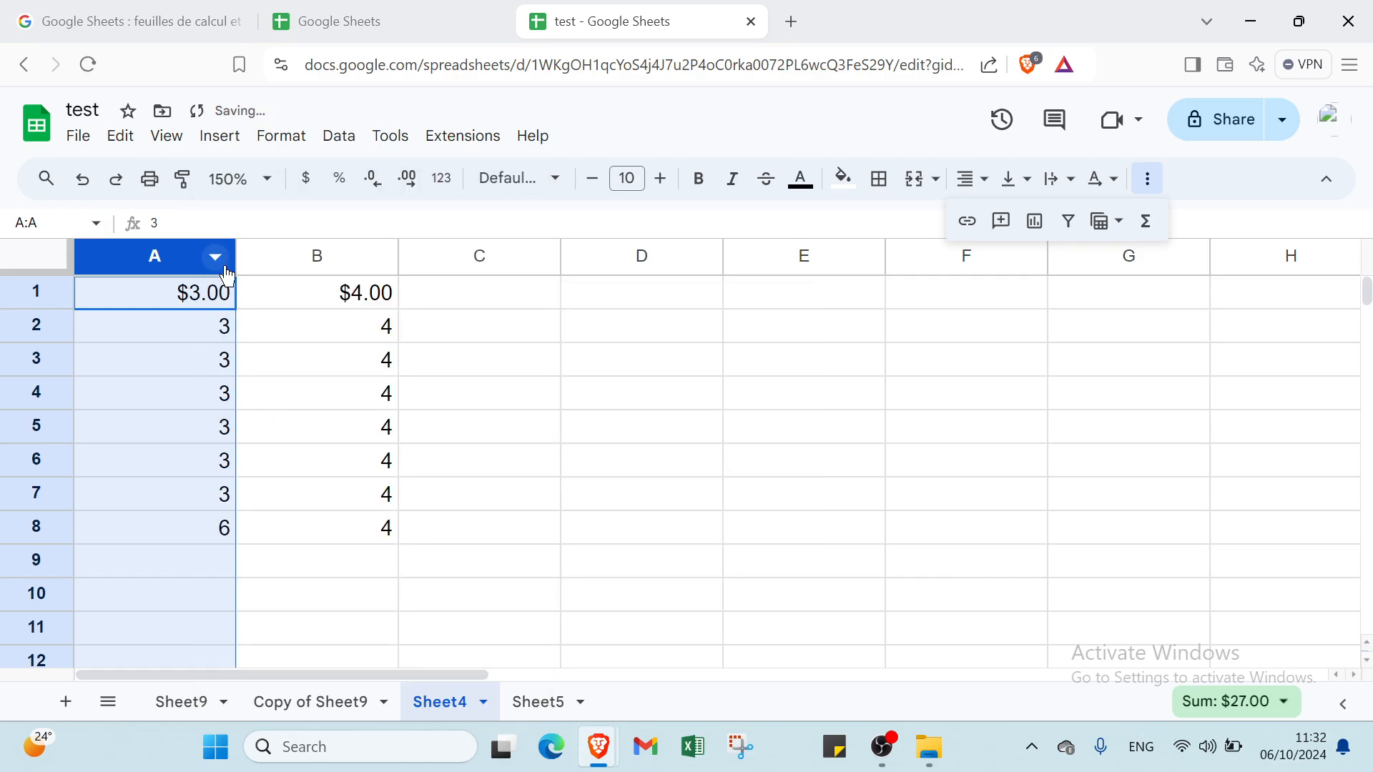
Step: Clear the contents of column A and of column B without deleting the columns
left_click(224, 269)
left_click(289, 449)
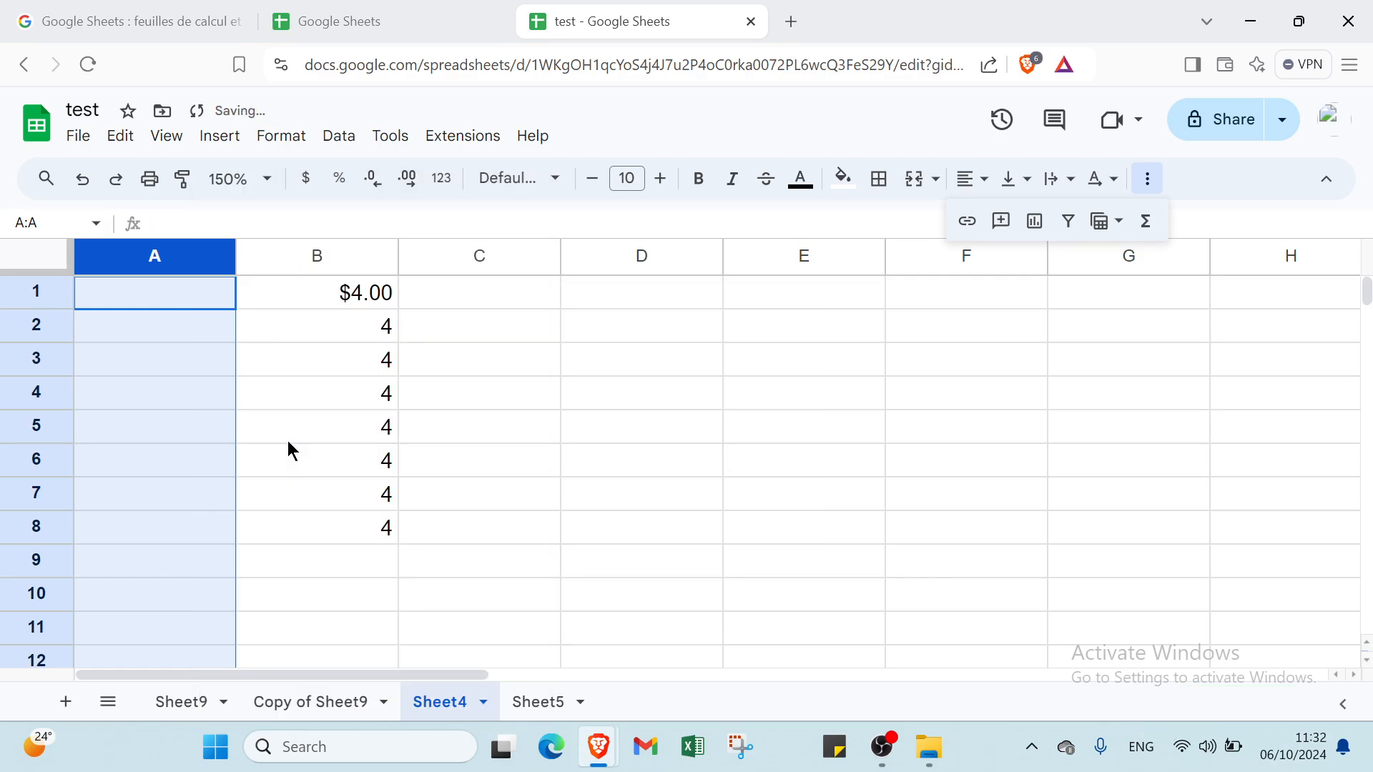
left_click(319, 295)
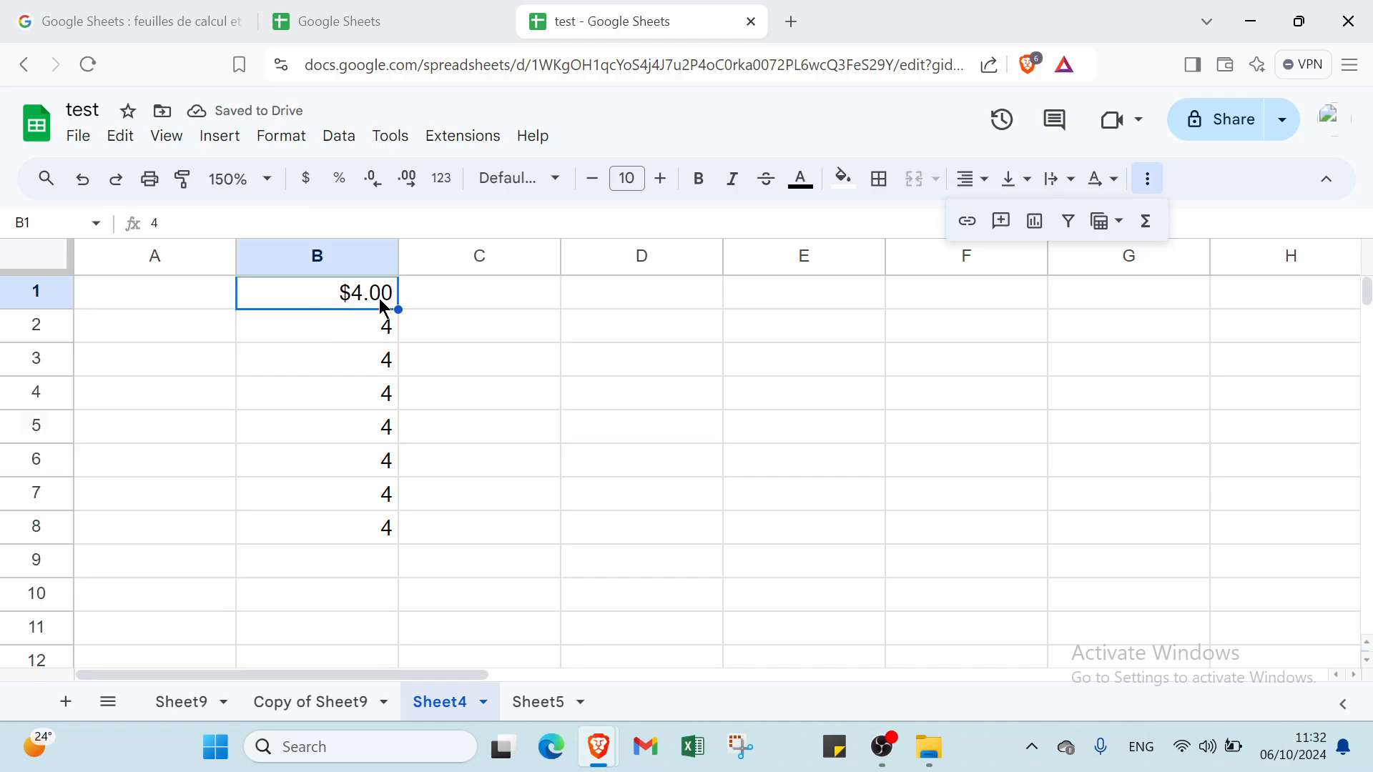
left_click(377, 265)
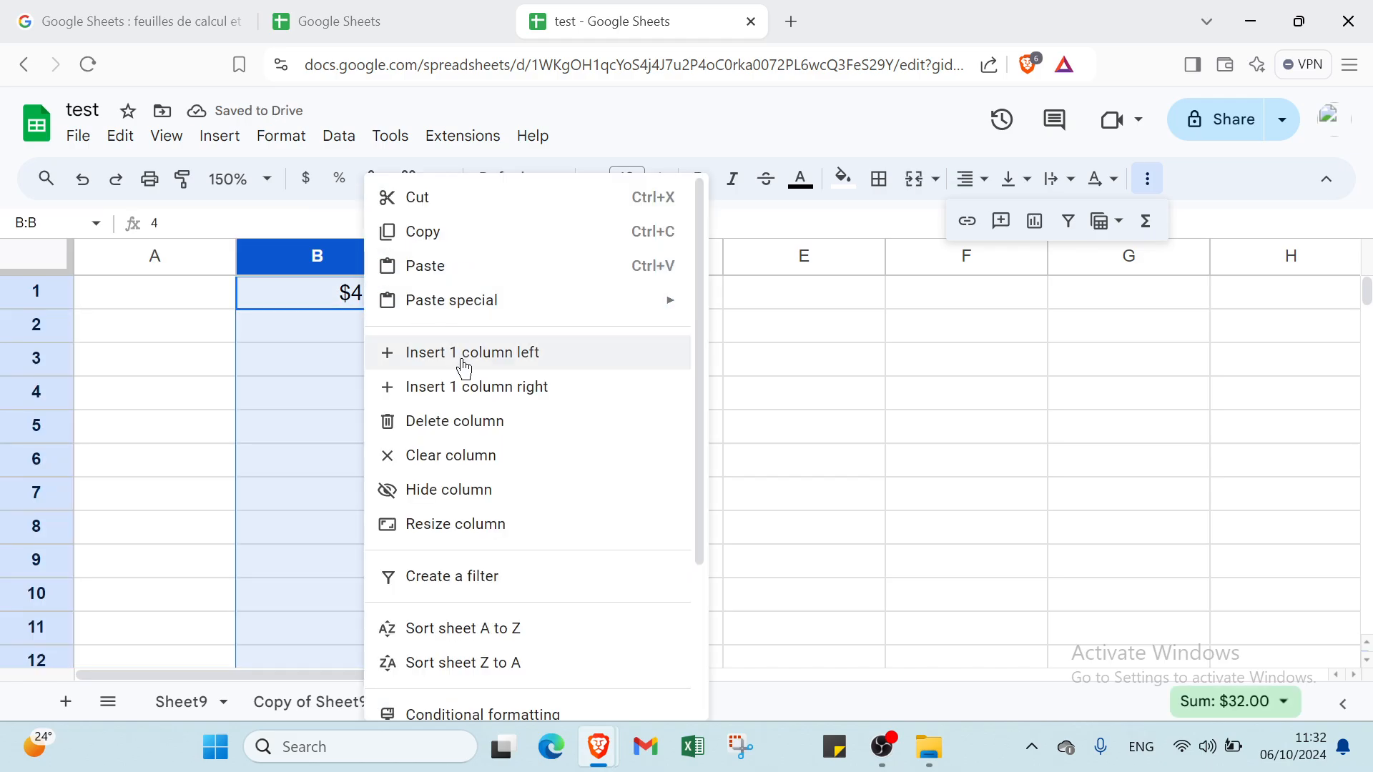
left_click(451, 456)
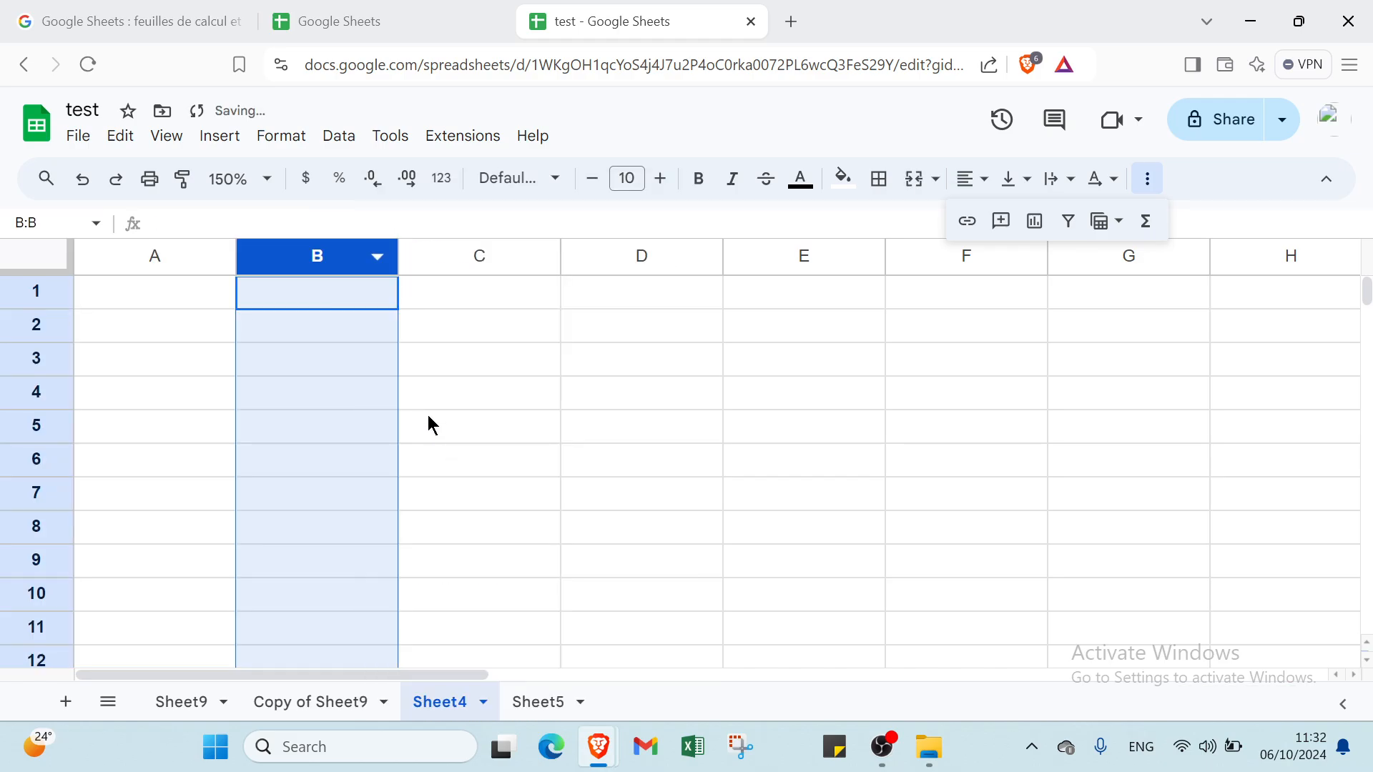
Step: Select cell A1 and review the list of number formats available for it
left_click(194, 300)
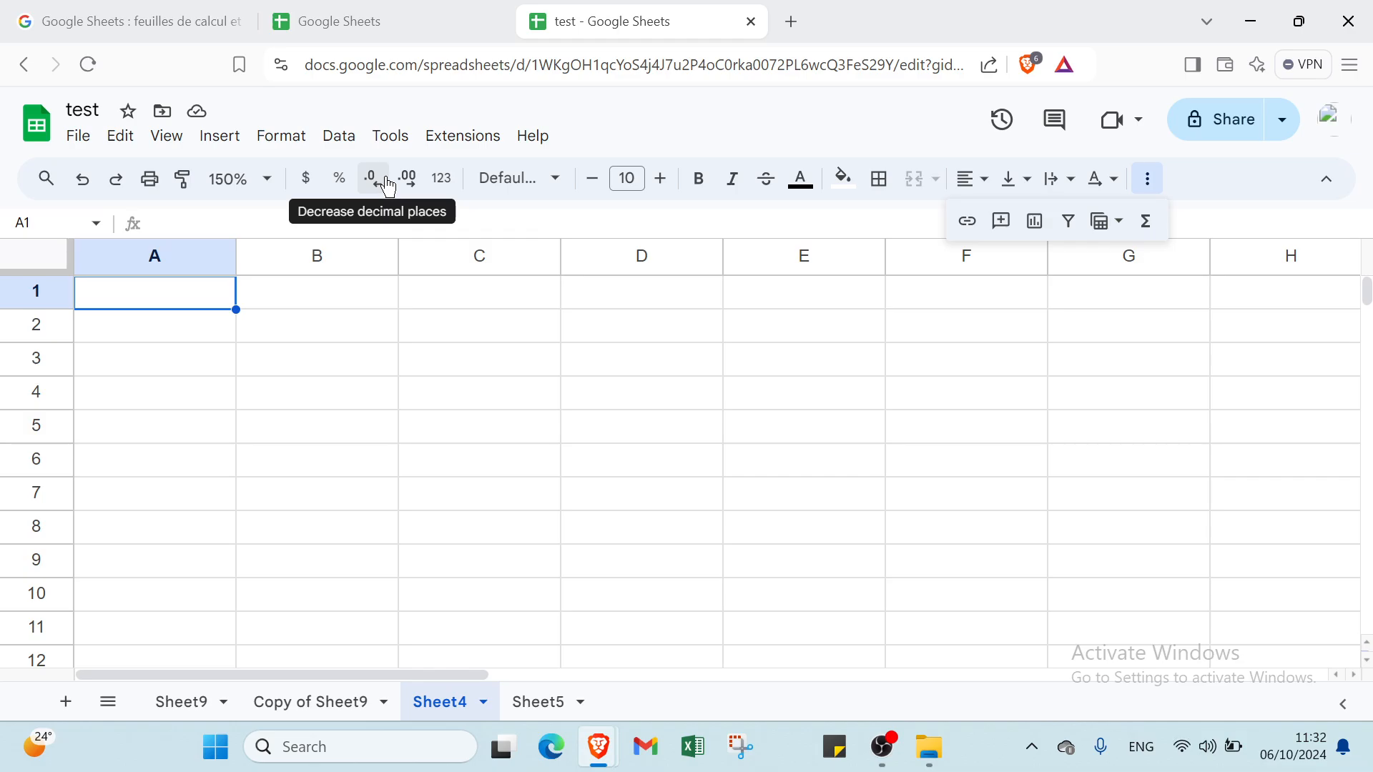
left_click(449, 190)
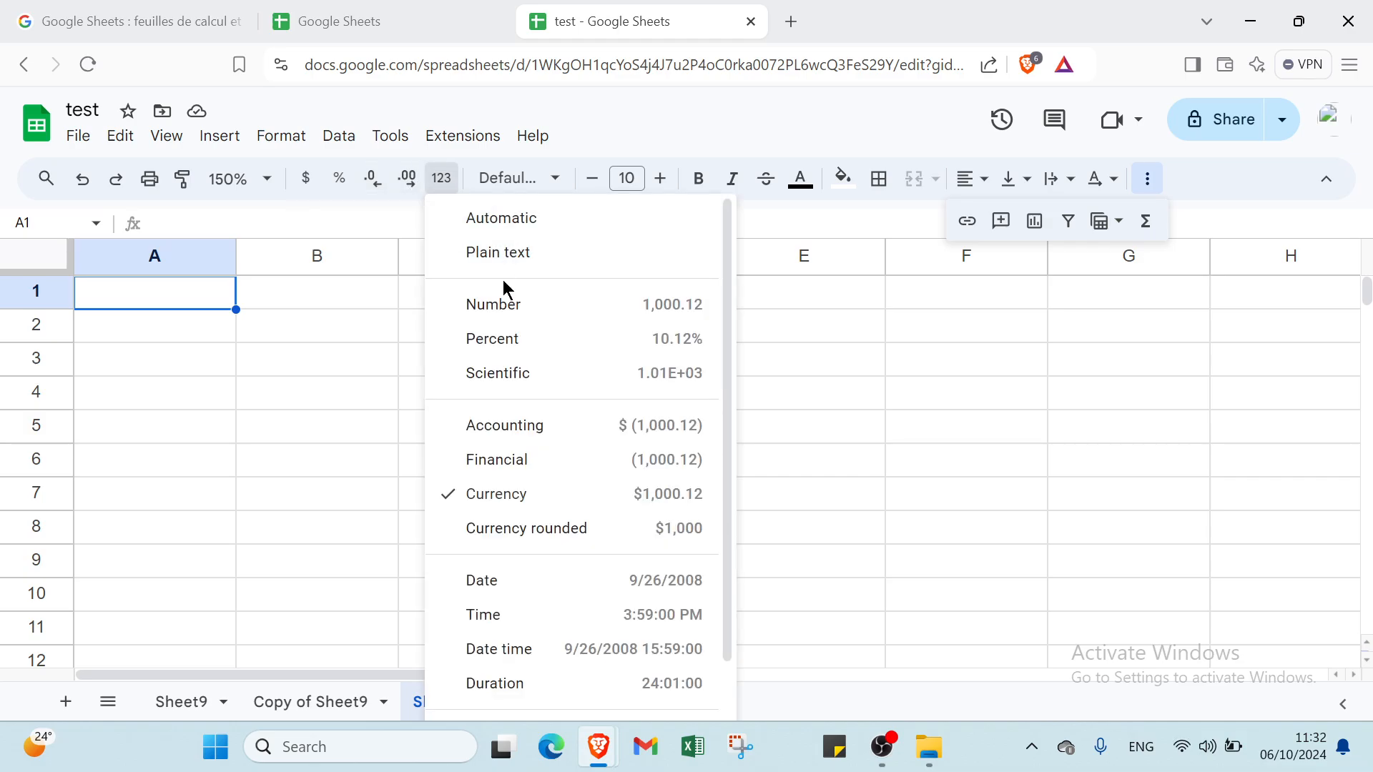
left_click(445, 178)
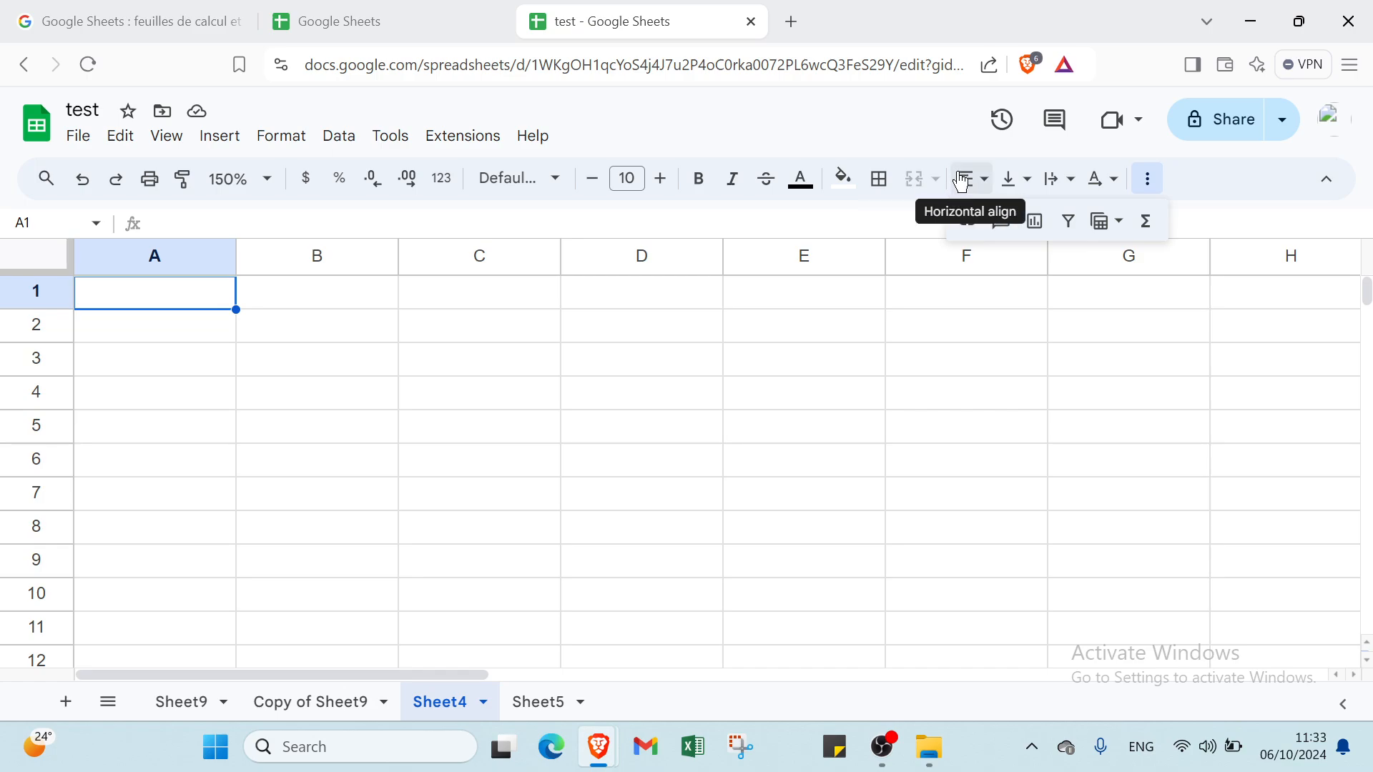
Step: Collapse the extra toolbar tools and look at the horizontal alignment options
left_click(1149, 187)
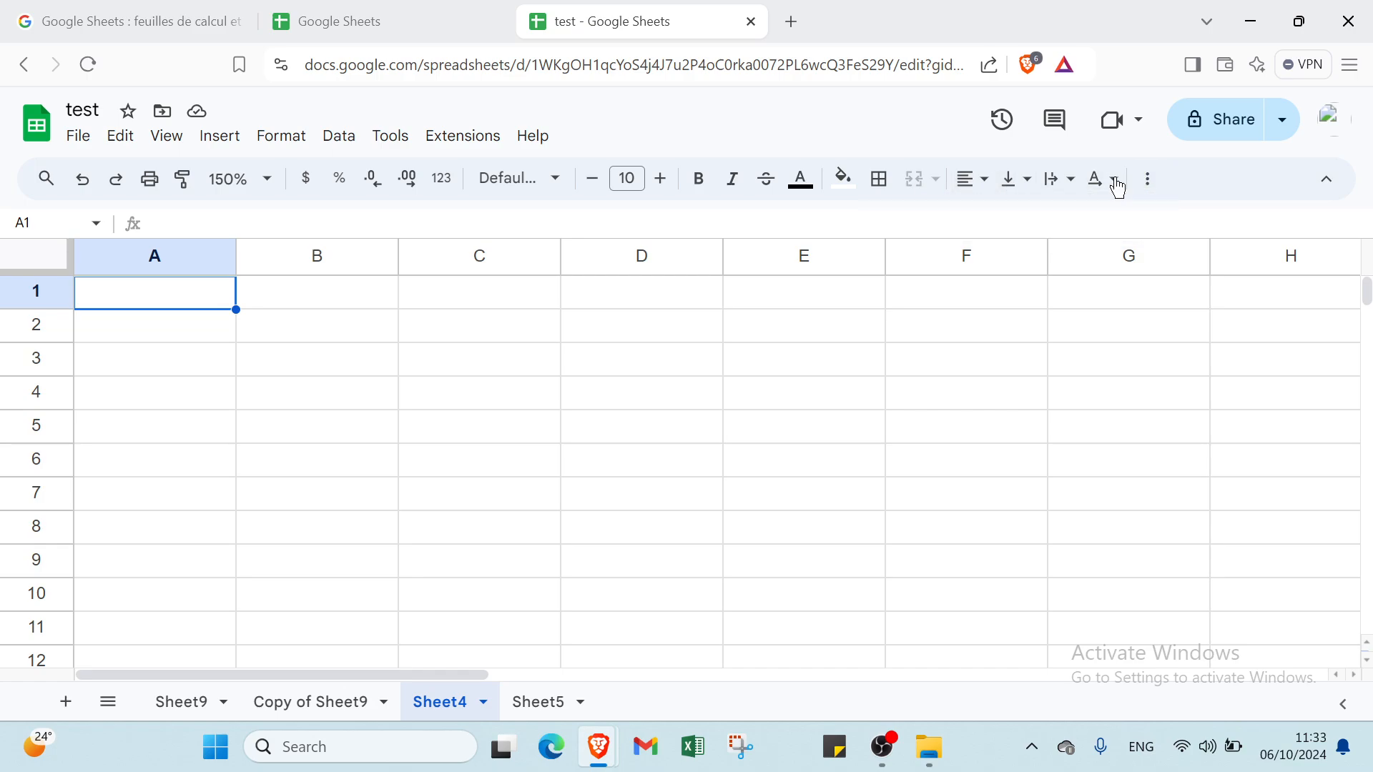
left_click(976, 182)
left_click(976, 182)
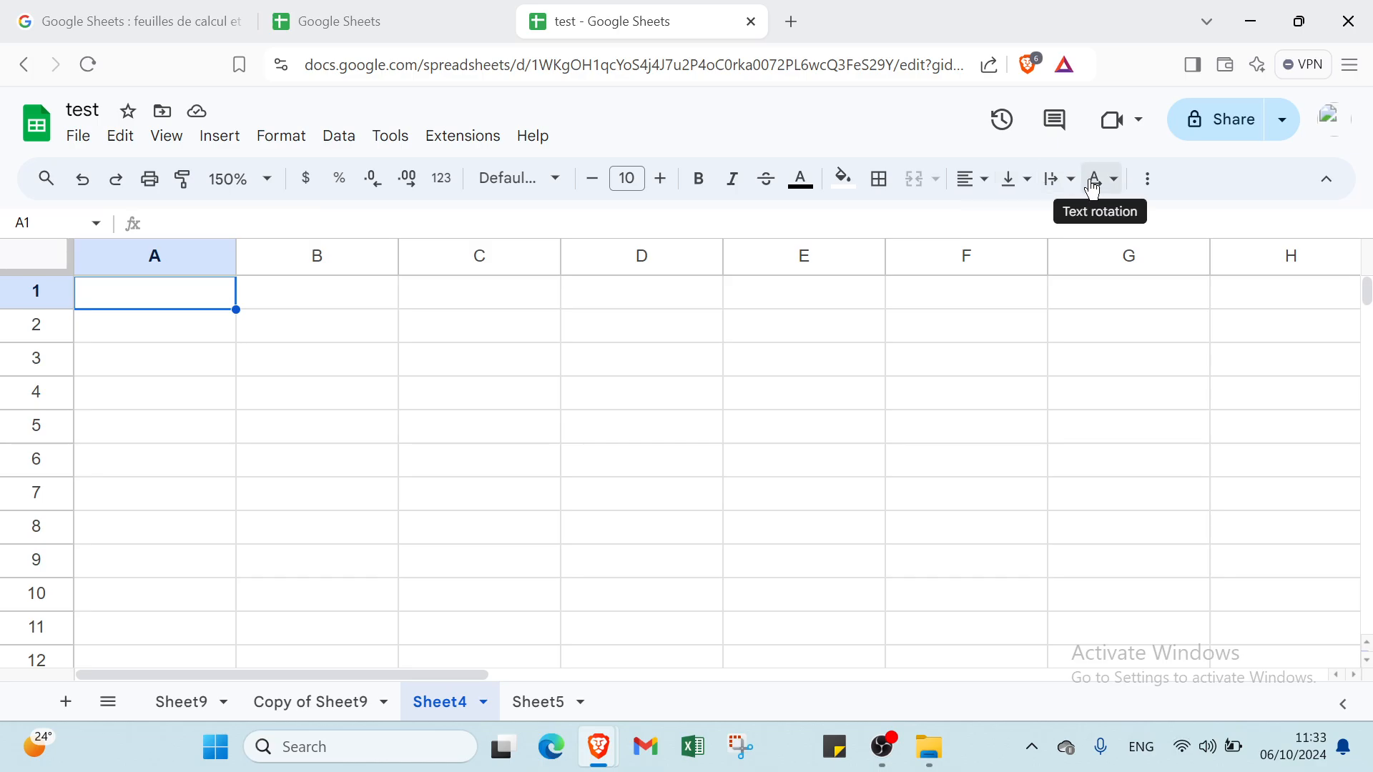
Step: Hide the spreadsheet's menus, select column H, and show the menus again
left_click(1324, 182)
left_click(1314, 179)
left_click(1280, 153)
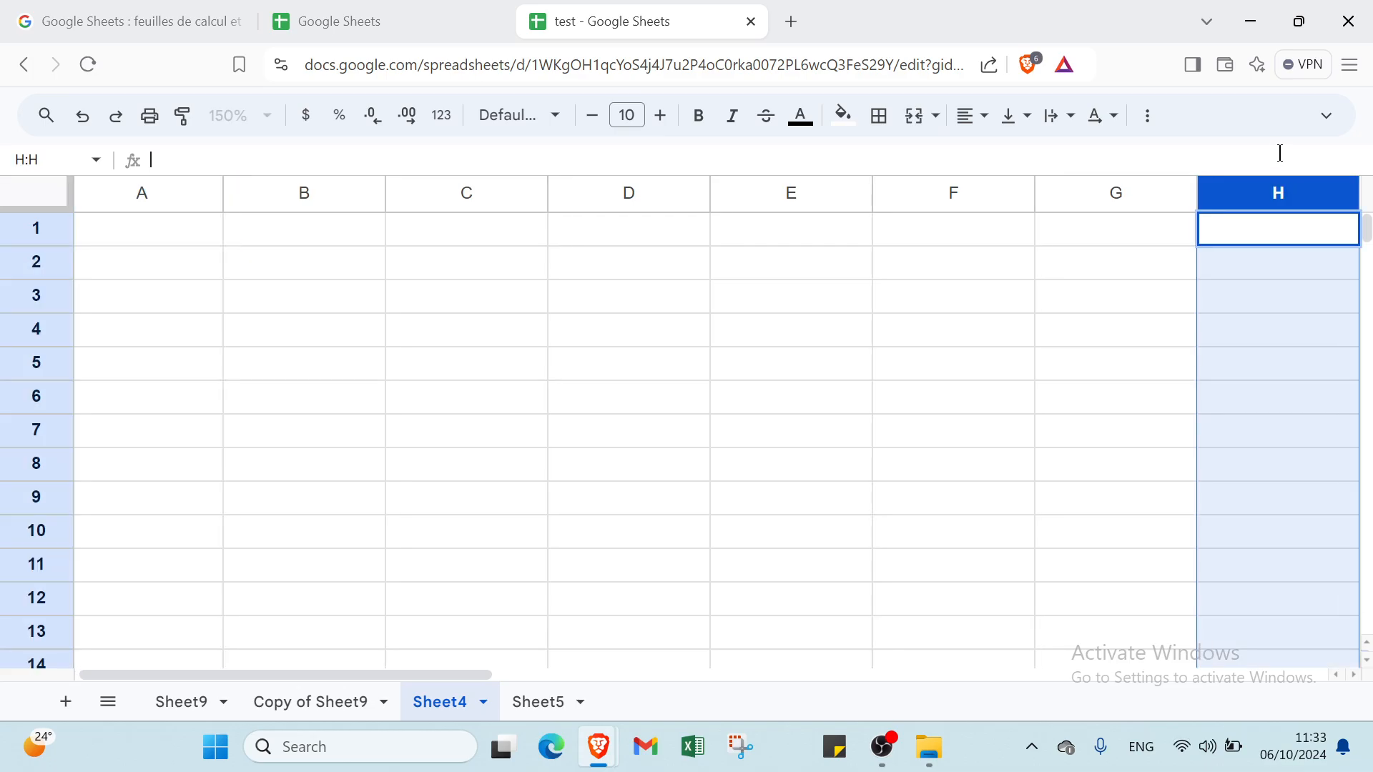
left_click(1326, 116)
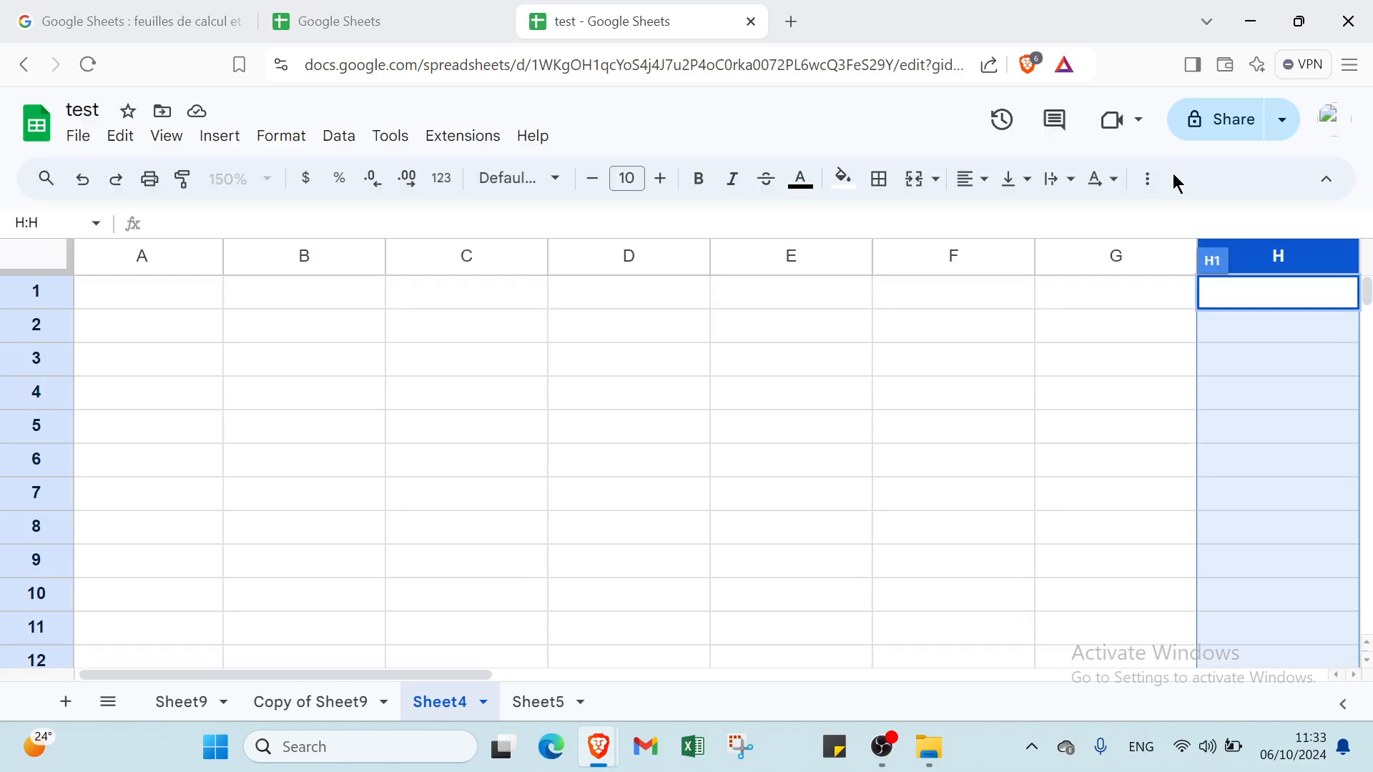
Step: View the spreadsheet's sharing settings and close them, and switch to the Google Sheets product page
left_click(1211, 138)
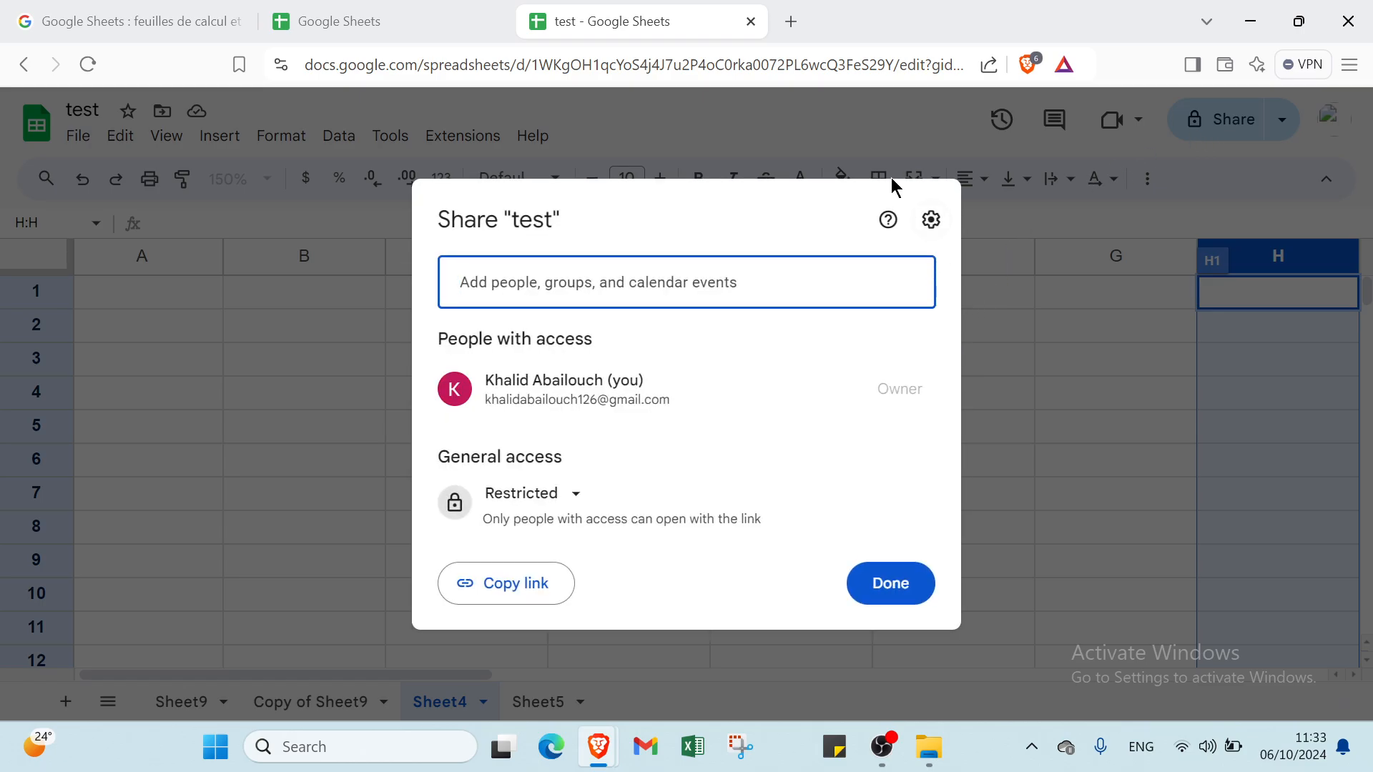
left_click(822, 126)
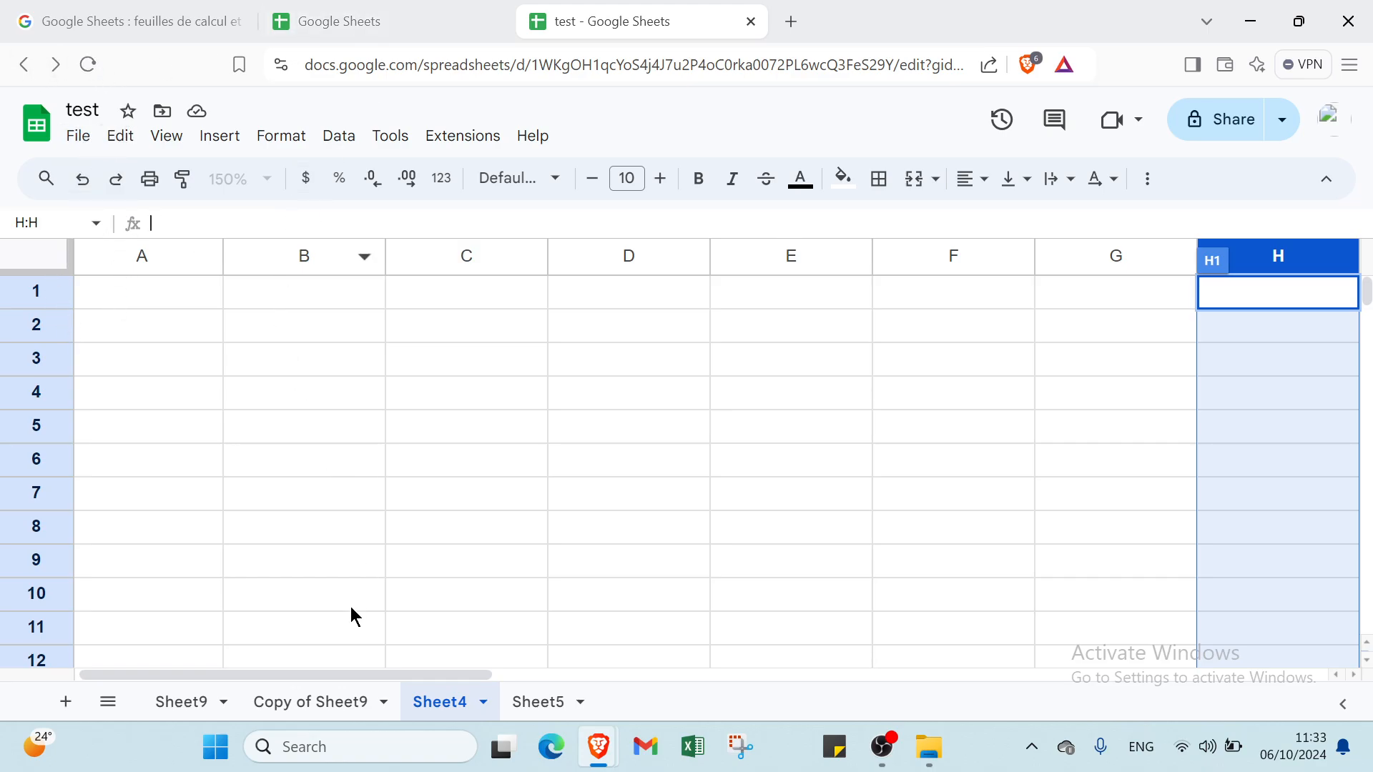
left_click(205, 702)
left_click(95, 10)
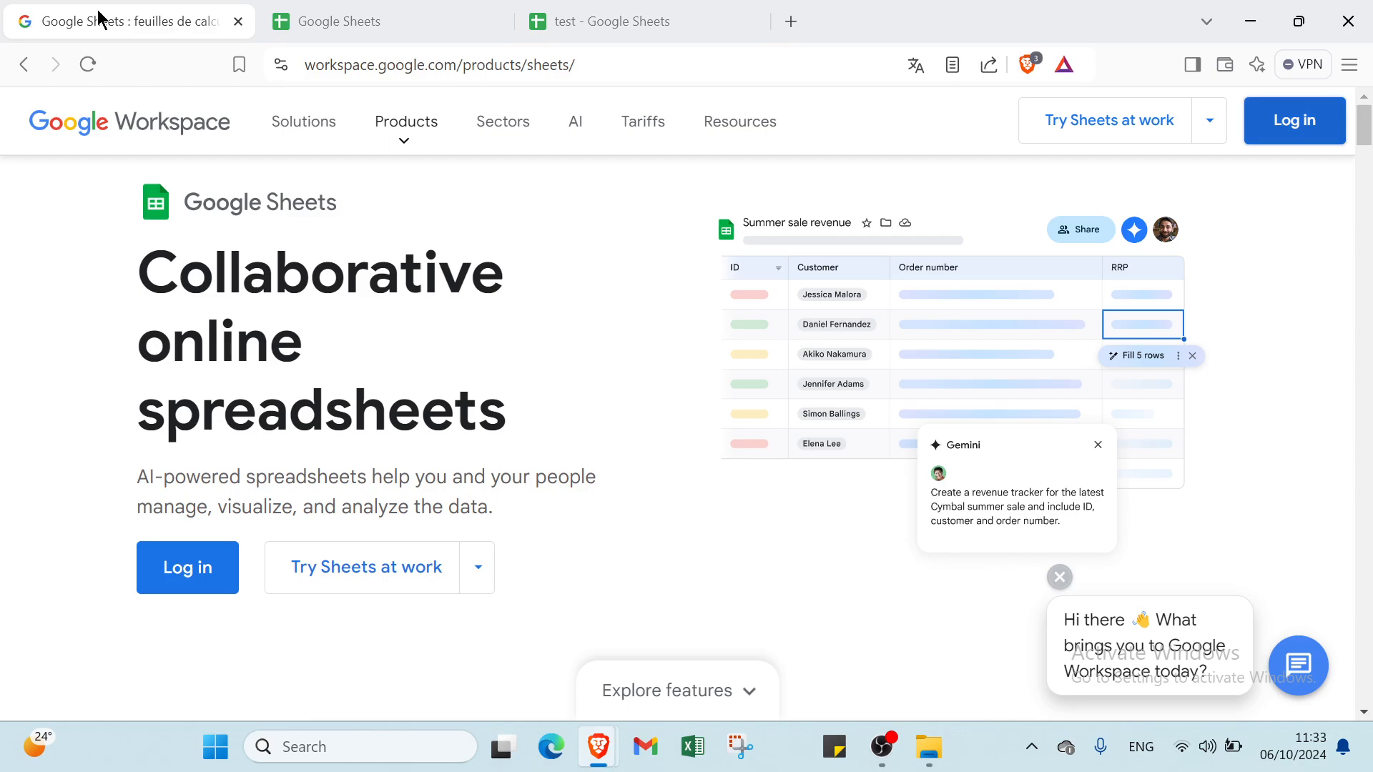